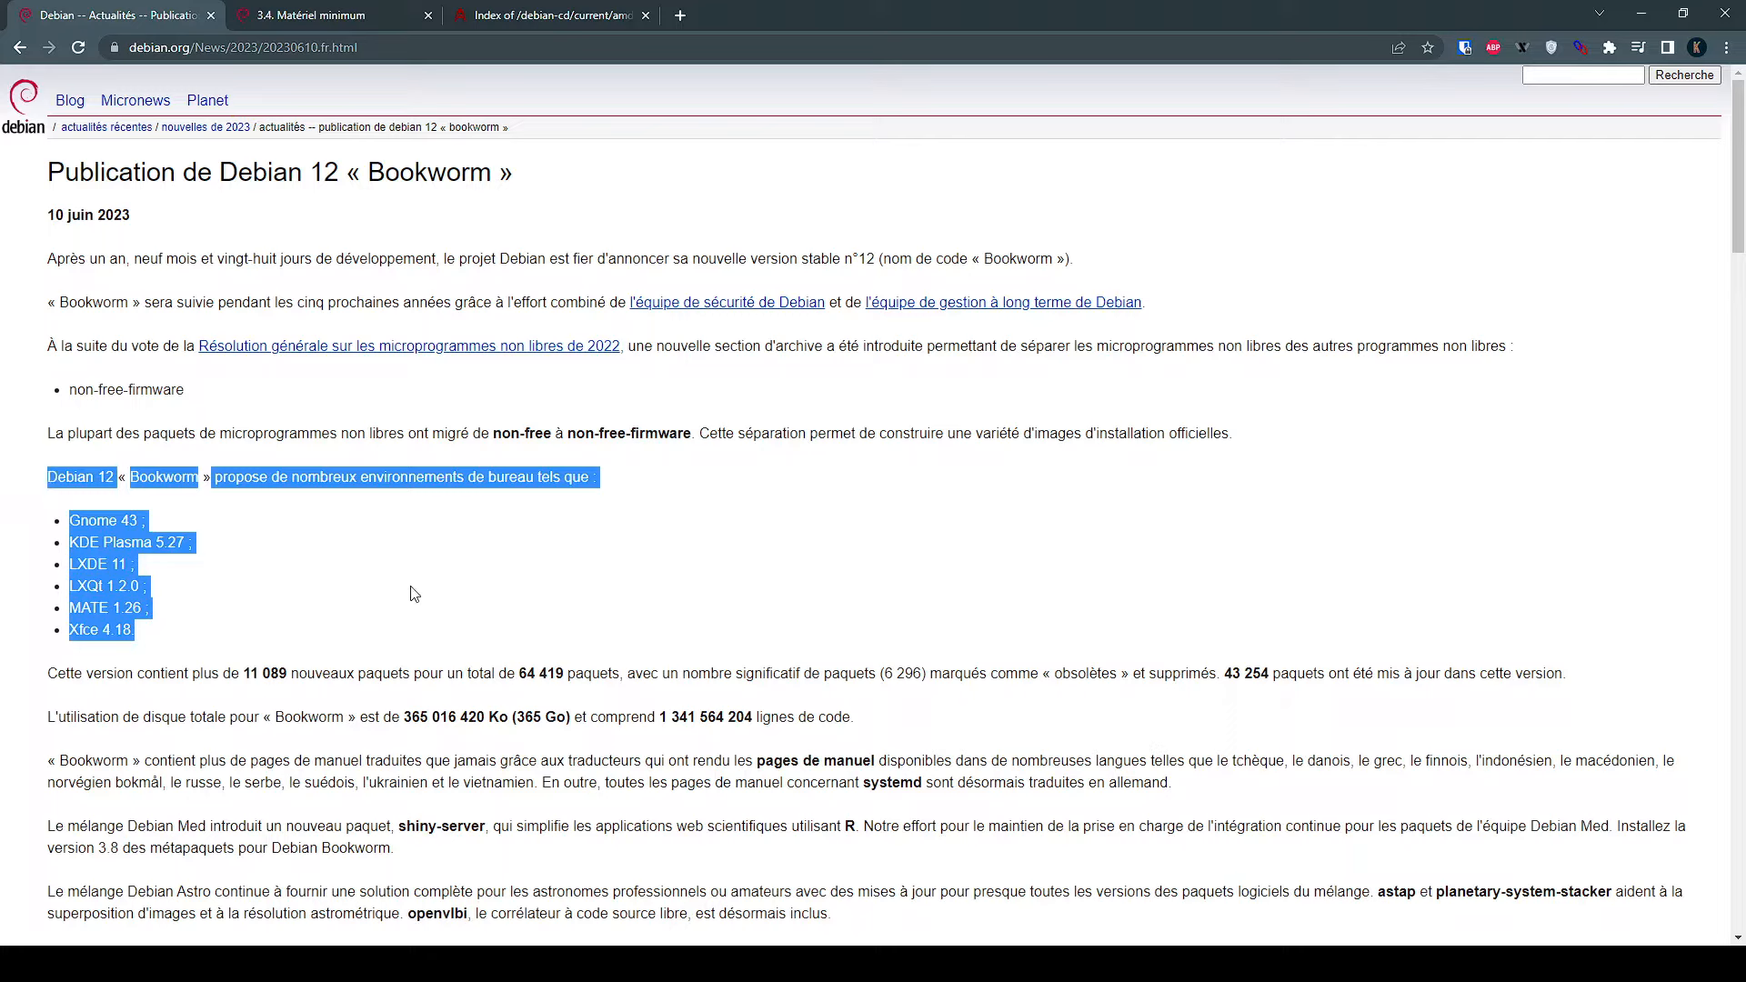
# Highlight the desktop environment list and the package counts 11 089, 64 419, 6 296 and 43 254
pyautogui.moveTo(159, 632); pyautogui.dragTo(40, 536)
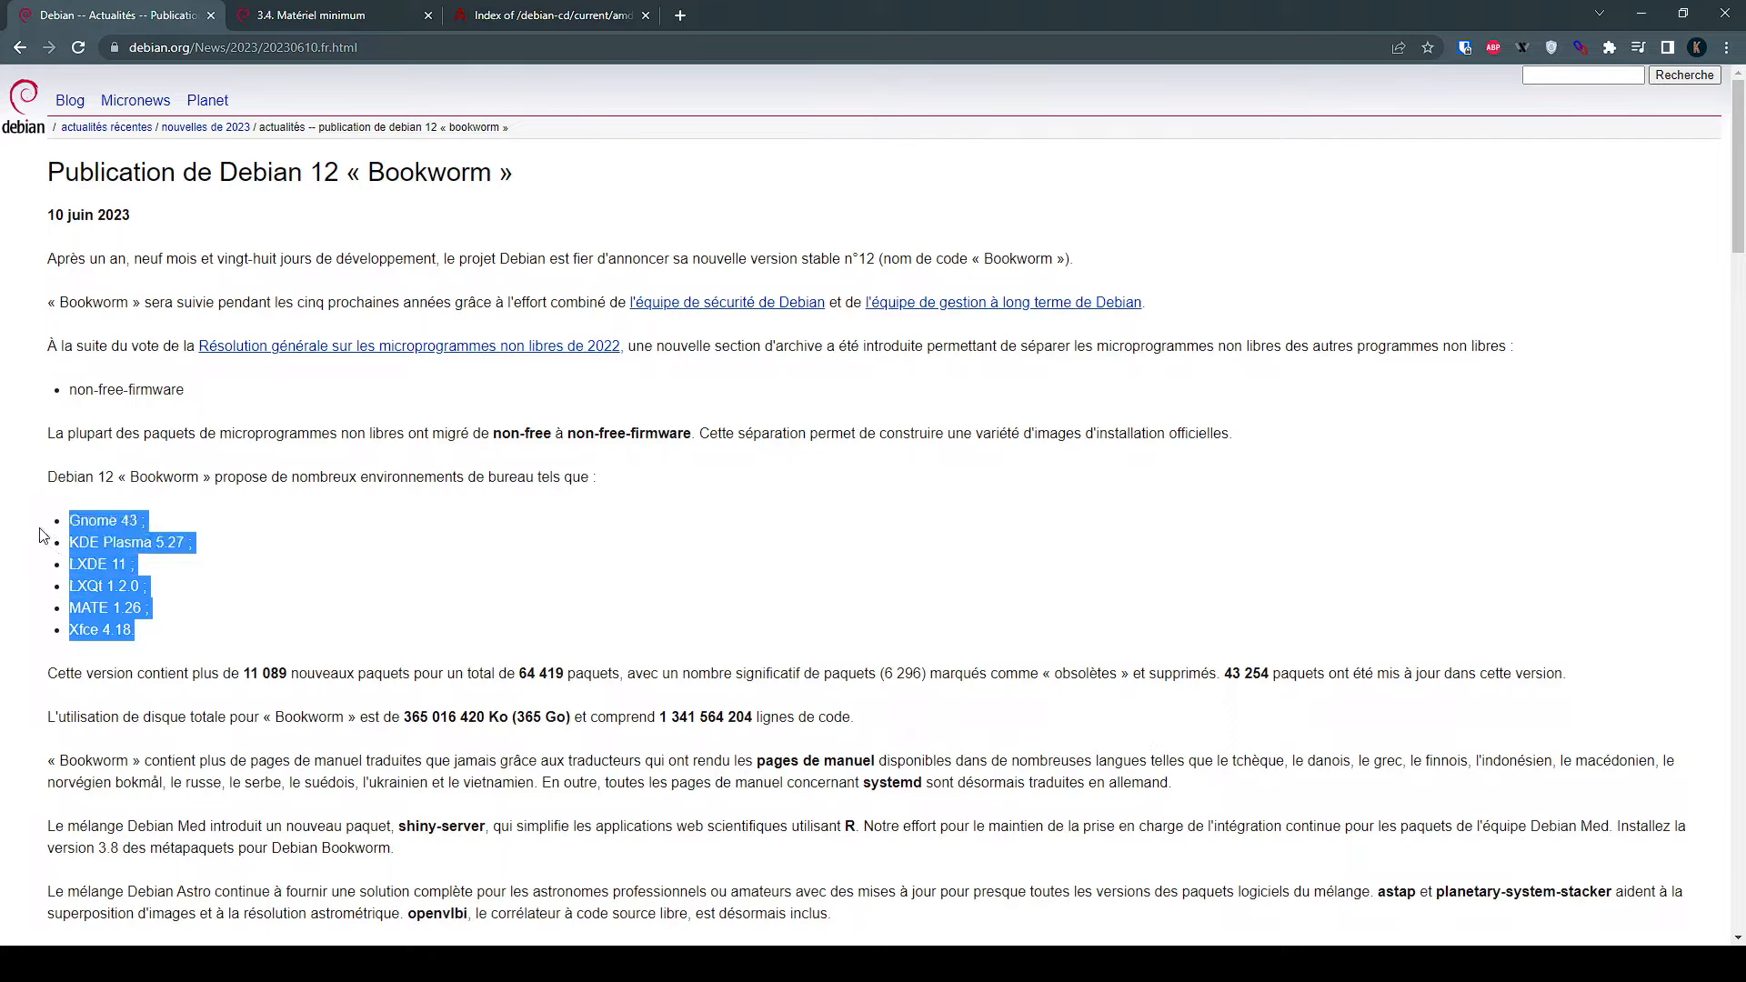
pyautogui.click(254, 615)
pyautogui.scroll(-2, 251, 600)
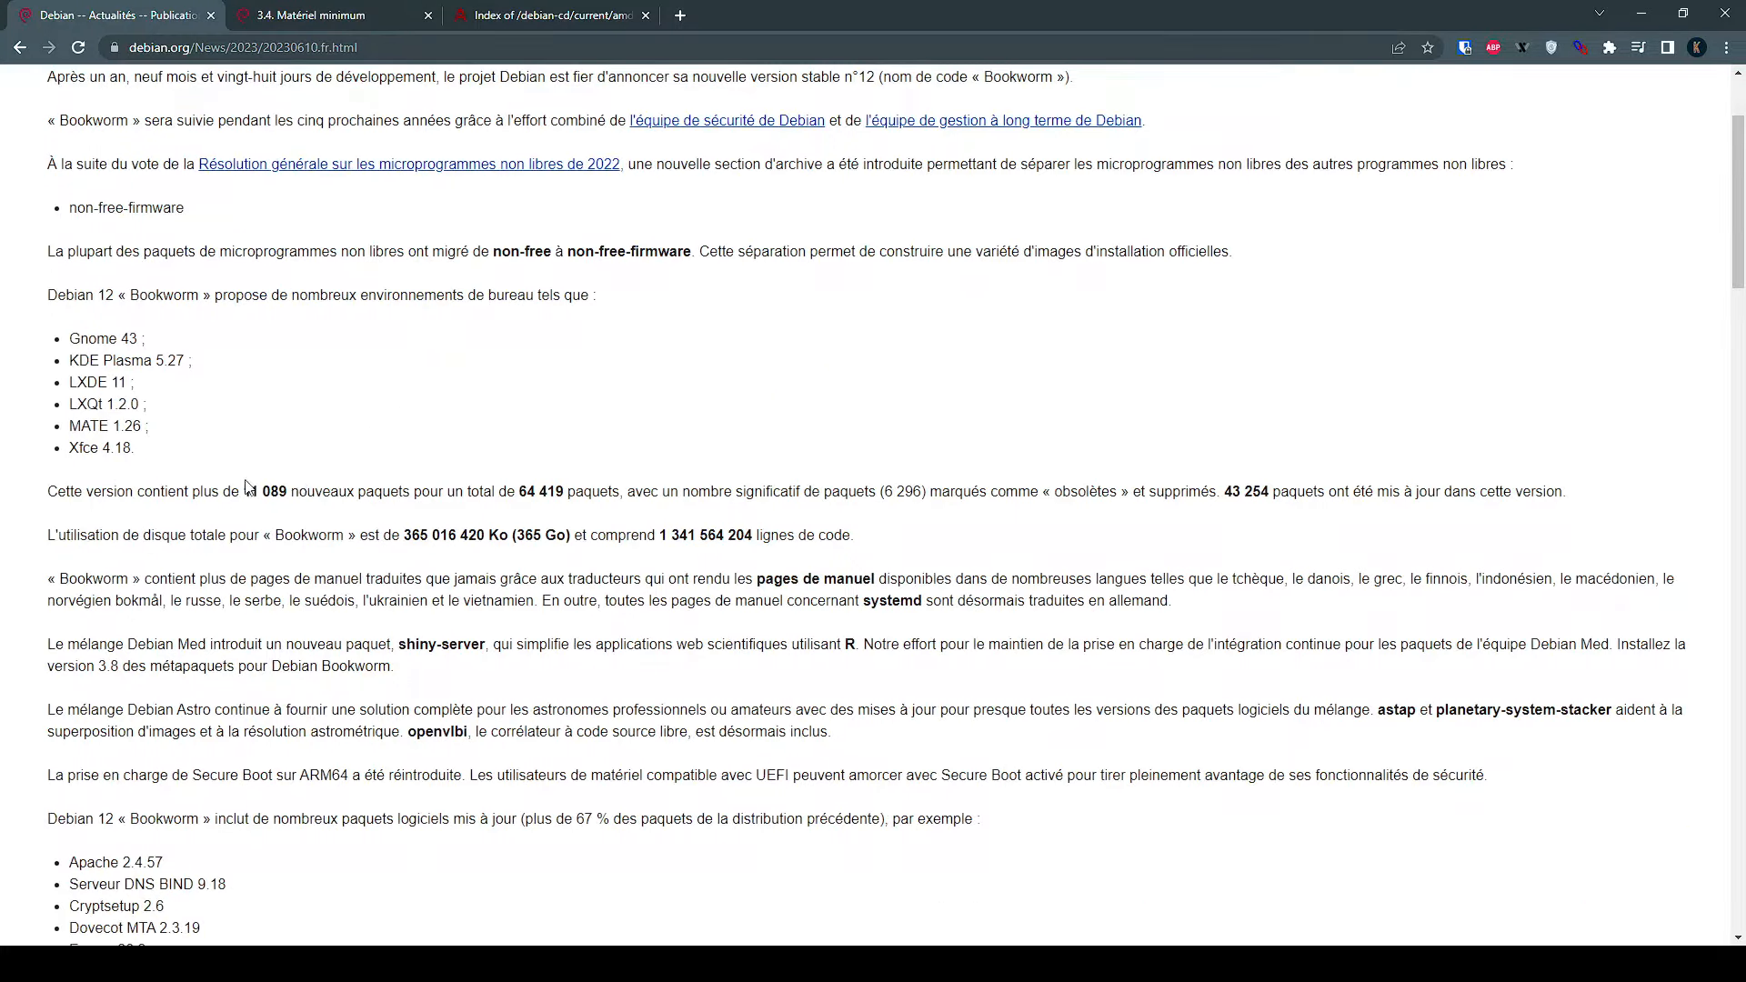
pyautogui.moveTo(243, 490); pyautogui.dragTo(288, 492)
pyautogui.click(571, 382)
pyautogui.moveTo(519, 491); pyautogui.dragTo(566, 492)
pyautogui.click(936, 347)
pyautogui.moveTo(927, 491); pyautogui.dragTo(877, 491)
pyautogui.moveTo(1224, 491); pyautogui.dragTo(1277, 493)
pyautogui.scroll(-8, 689, 276)
pyautogui.scroll(1, 641, 314)
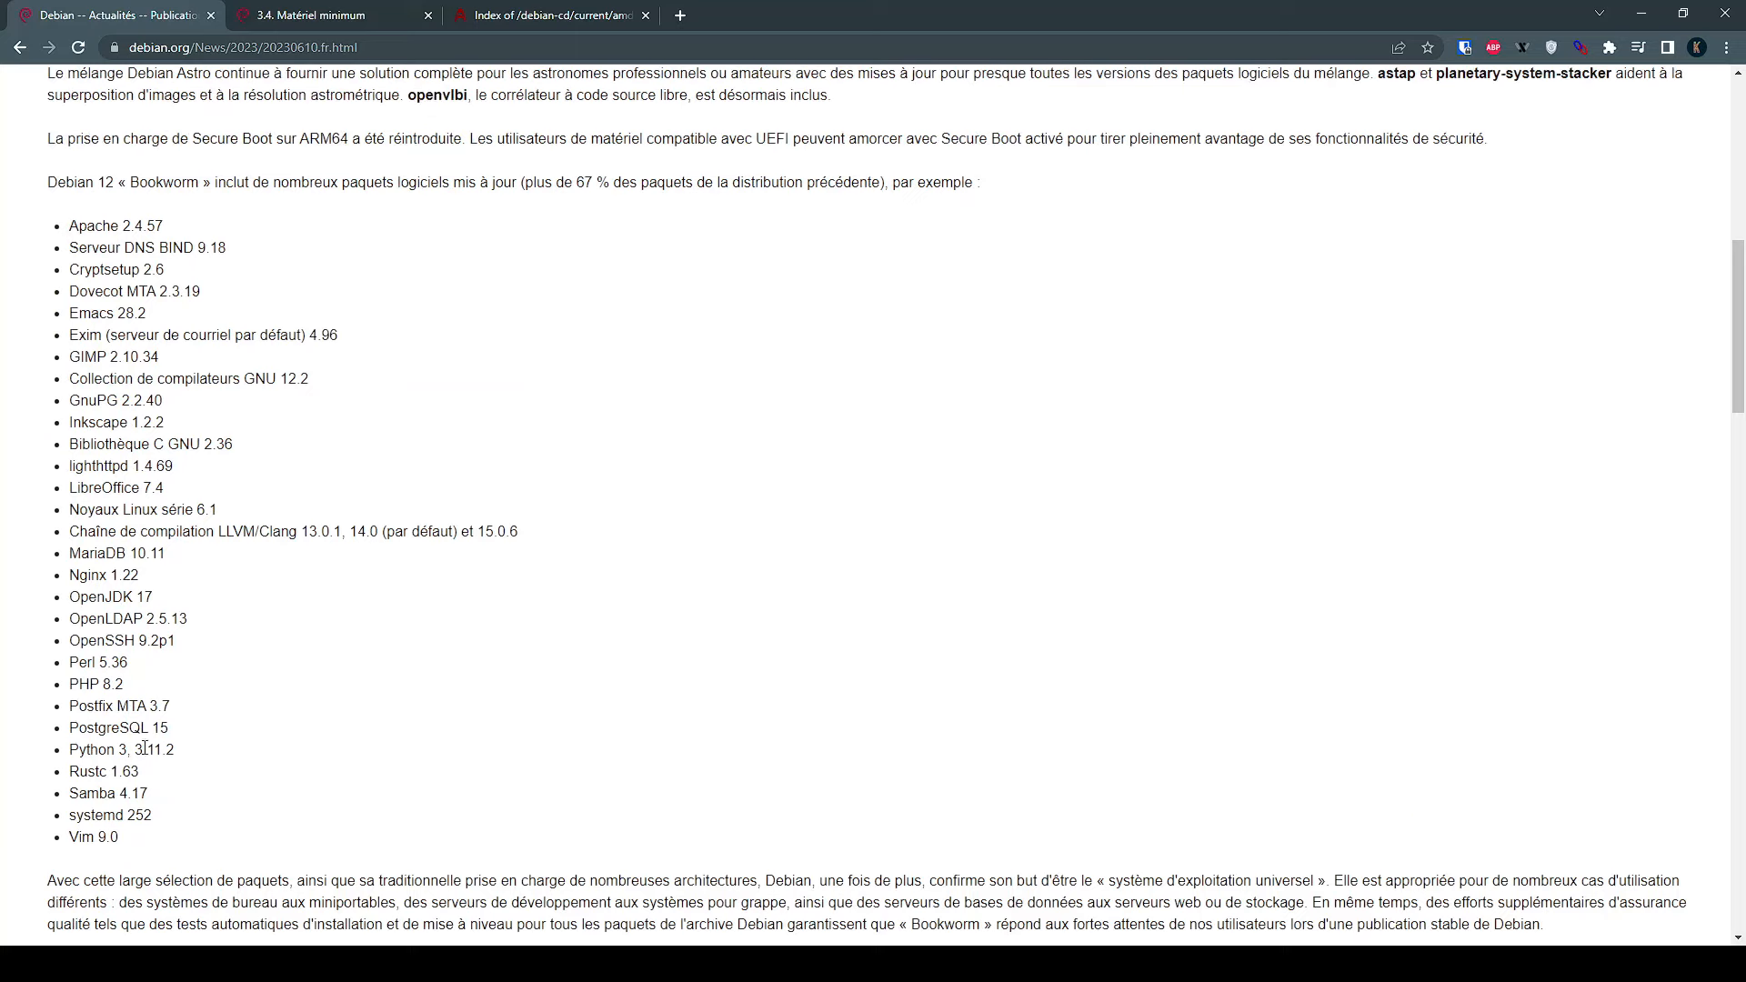
# Highlight the updated packages Apache 2.4.57, GIMP 2.10.34, LibreOffice 7.4 and Nginx 1.22
pyautogui.moveTo(177, 858); pyautogui.dragTo(51, 220)
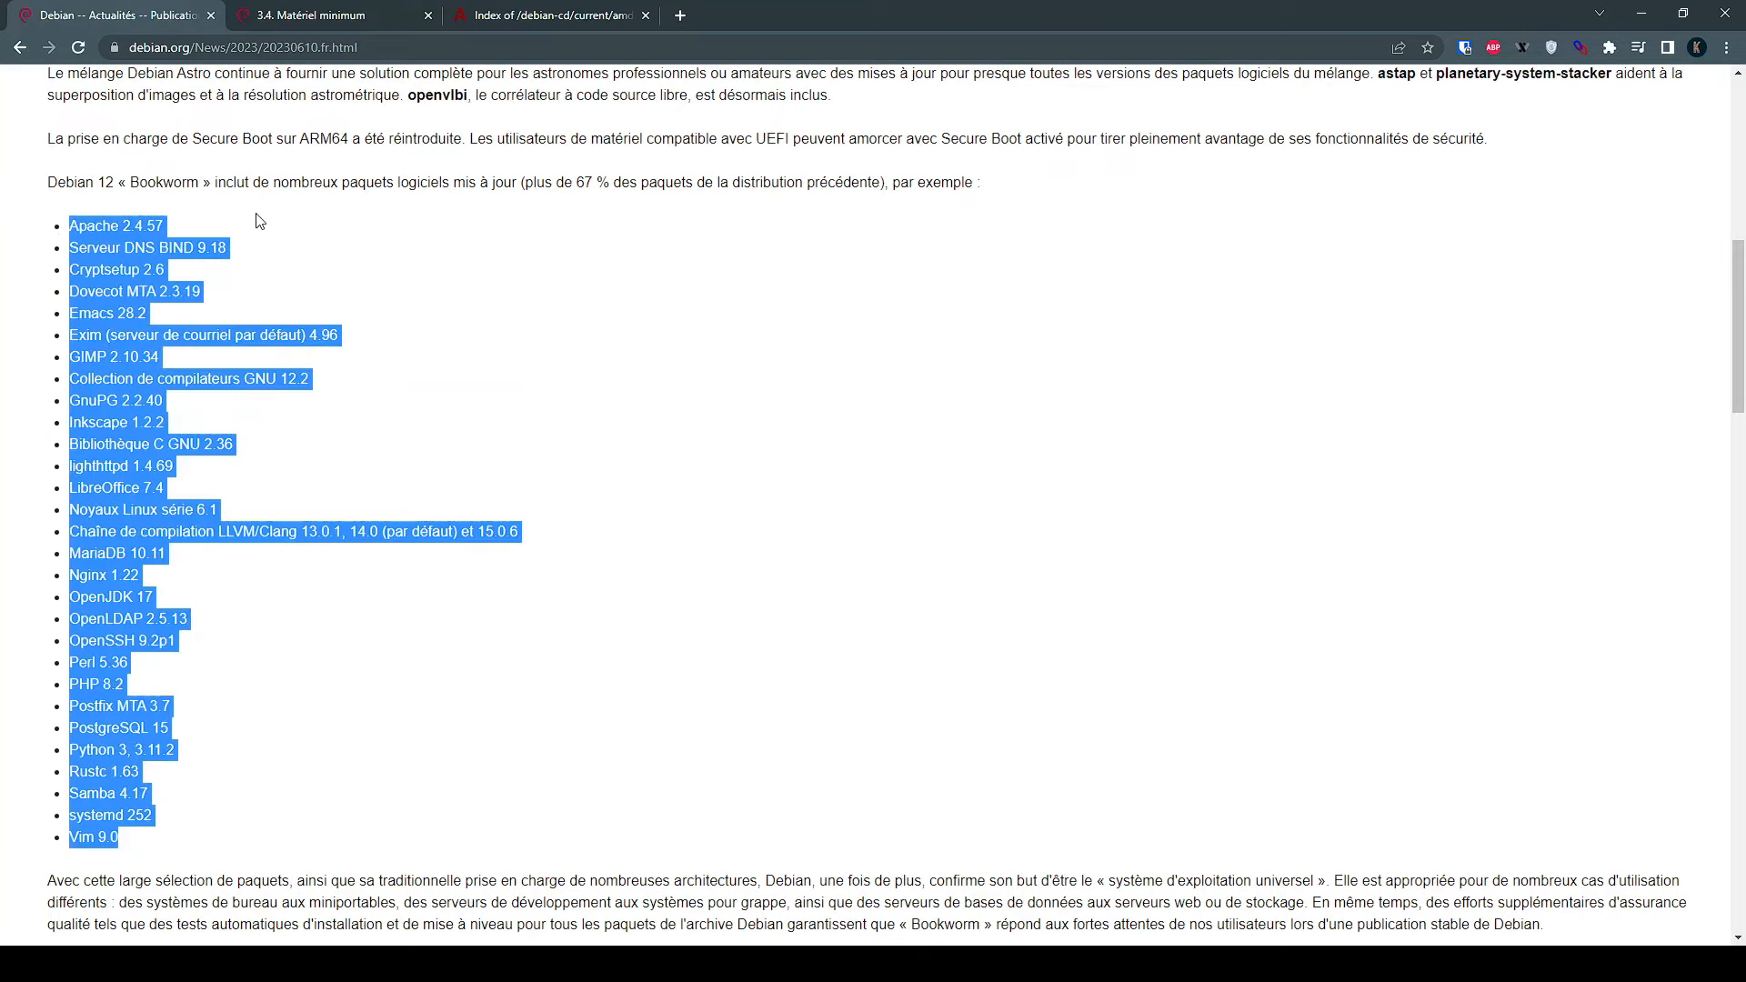
pyautogui.click(285, 217)
pyautogui.moveTo(168, 226); pyautogui.dragTo(138, 221)
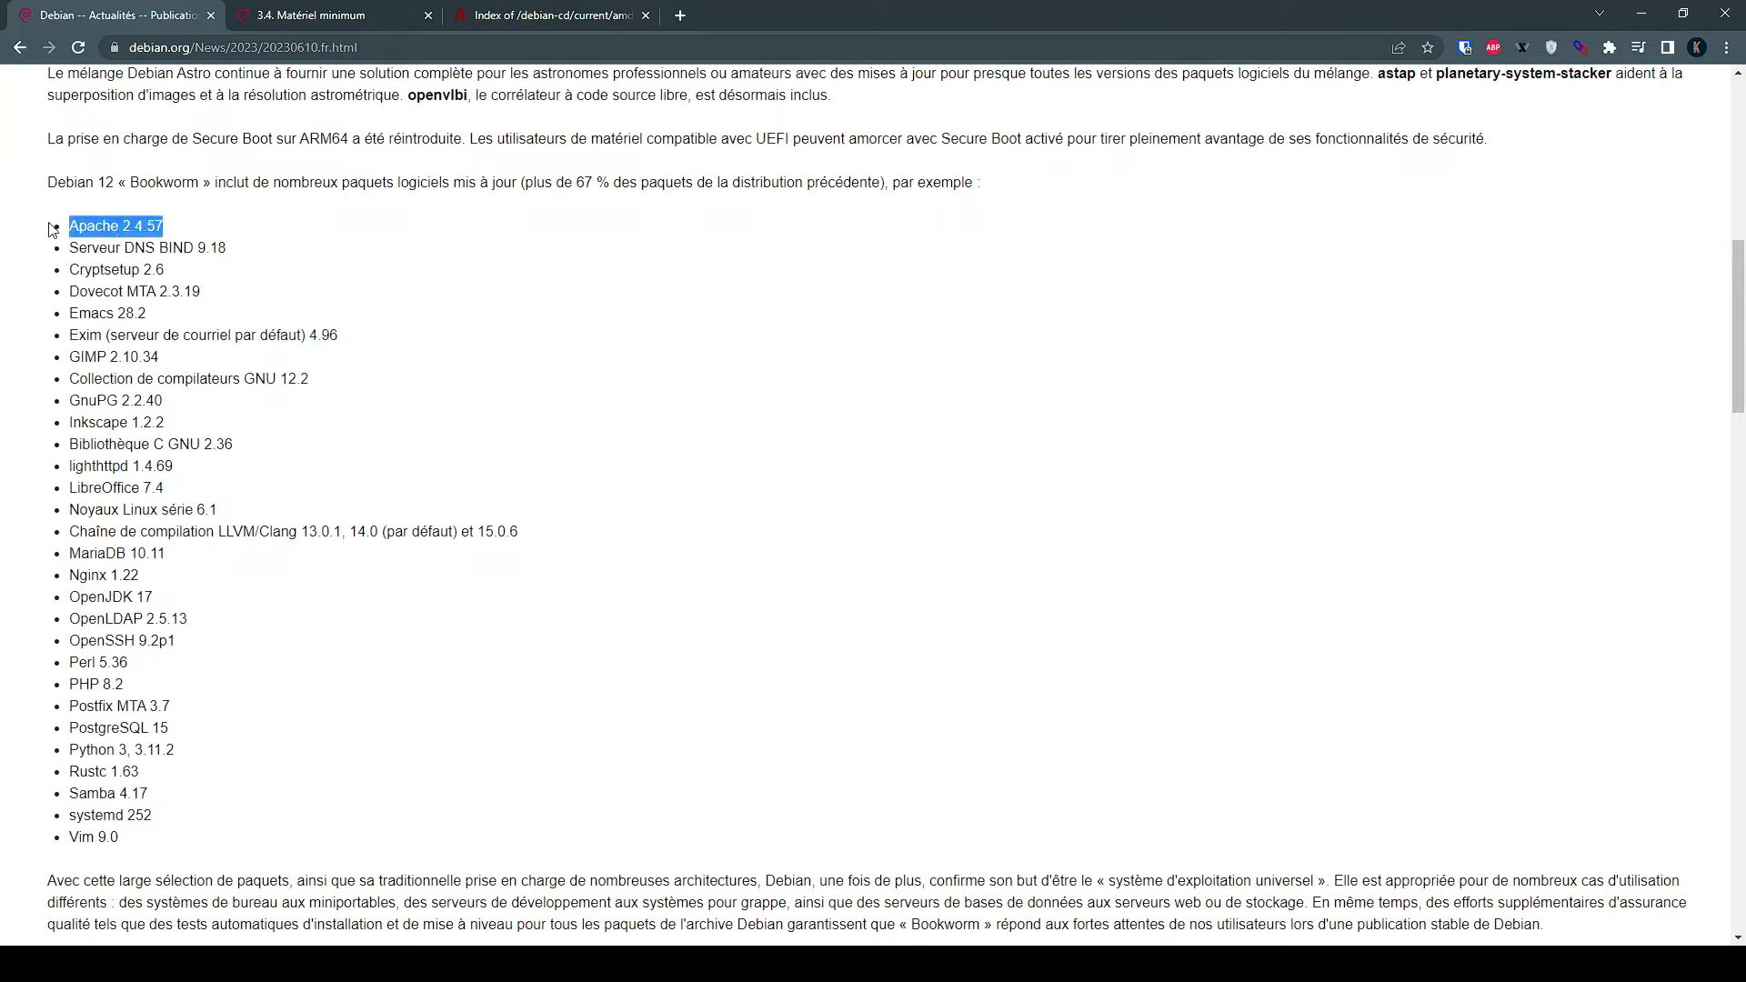
pyautogui.click(310, 251)
pyautogui.moveTo(179, 359); pyautogui.dragTo(55, 359)
pyautogui.click(309, 446)
pyautogui.moveTo(193, 487); pyautogui.dragTo(62, 488)
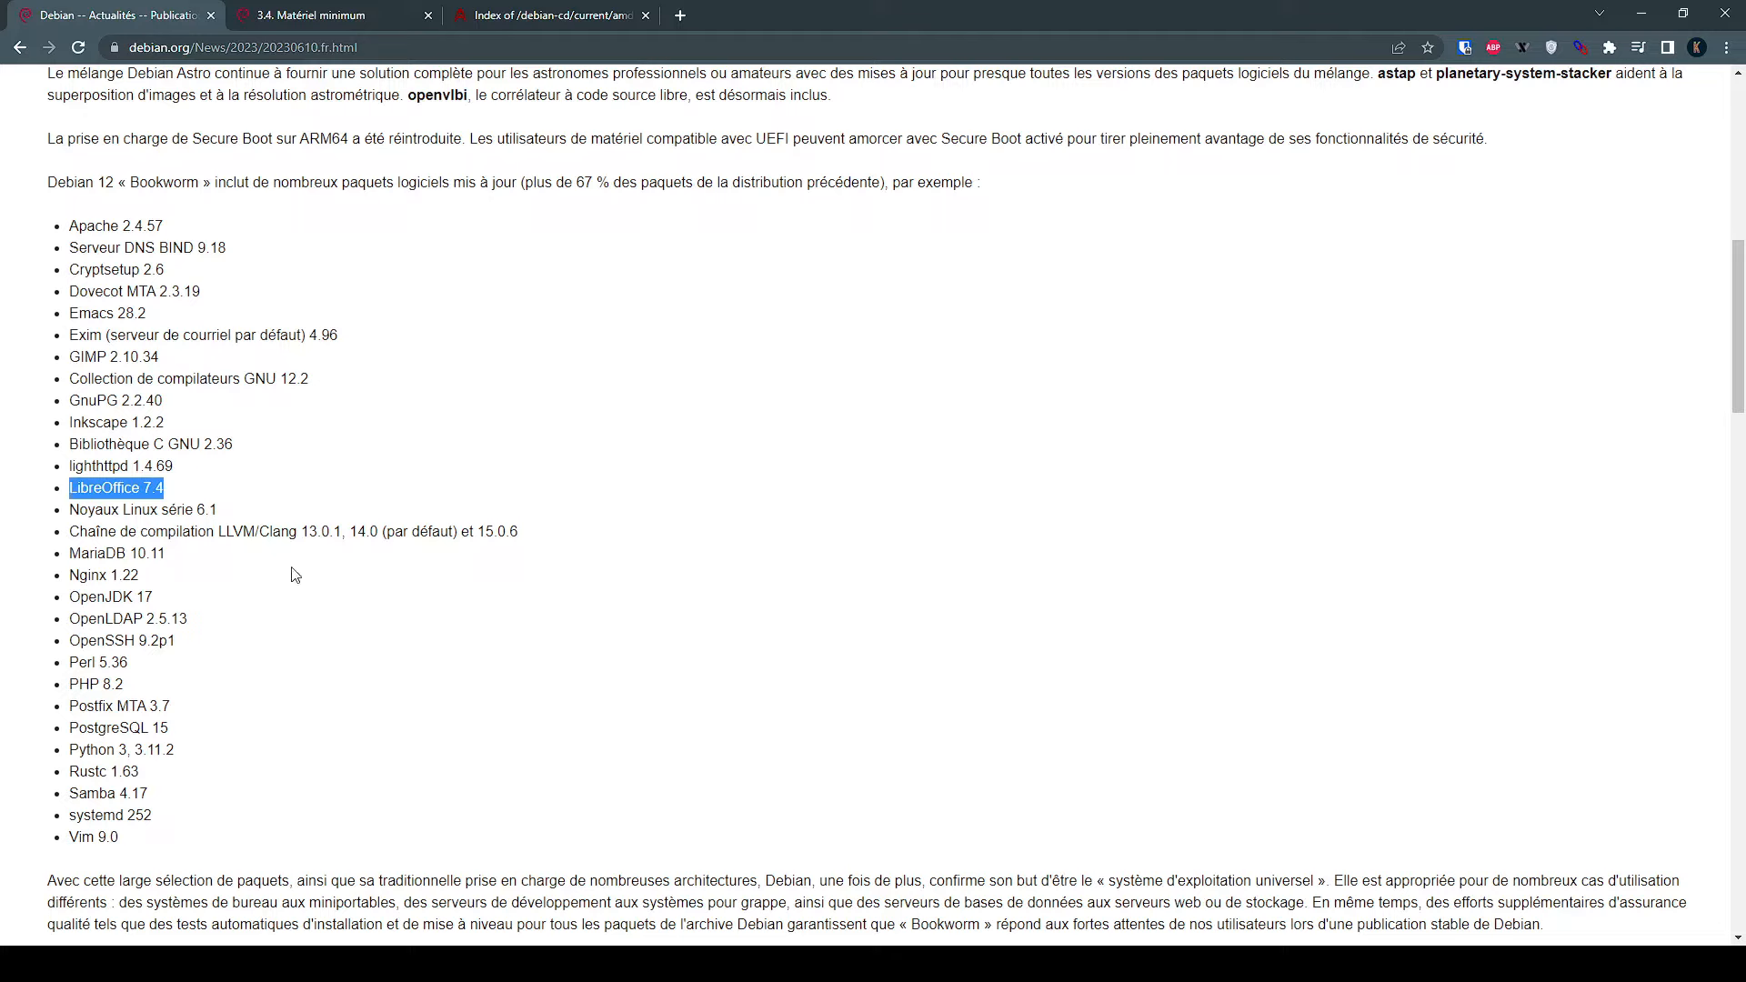
pyautogui.click(228, 572)
pyautogui.moveTo(159, 578); pyautogui.dragTo(4, 574)
pyautogui.click(215, 558)
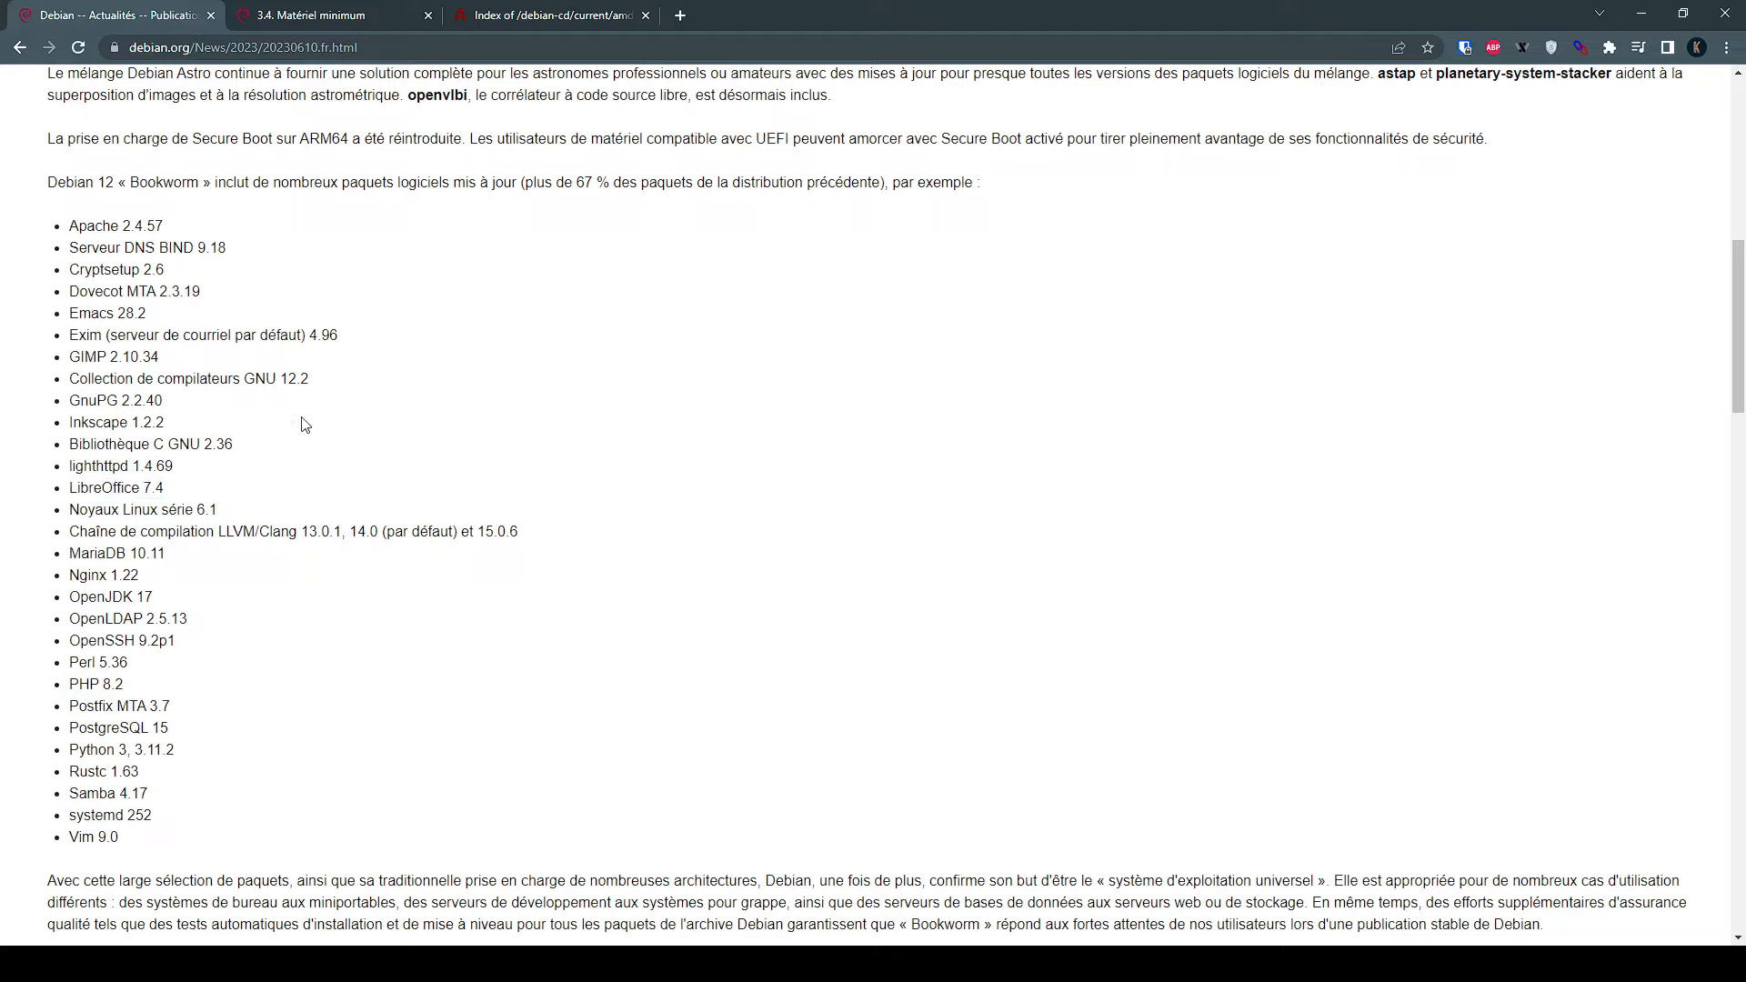
# Highlight the supported architectures list, then reload the Debian 12 announcement page
pyautogui.scroll(2, 571, 395)
pyautogui.scroll(-3, 600, 418)
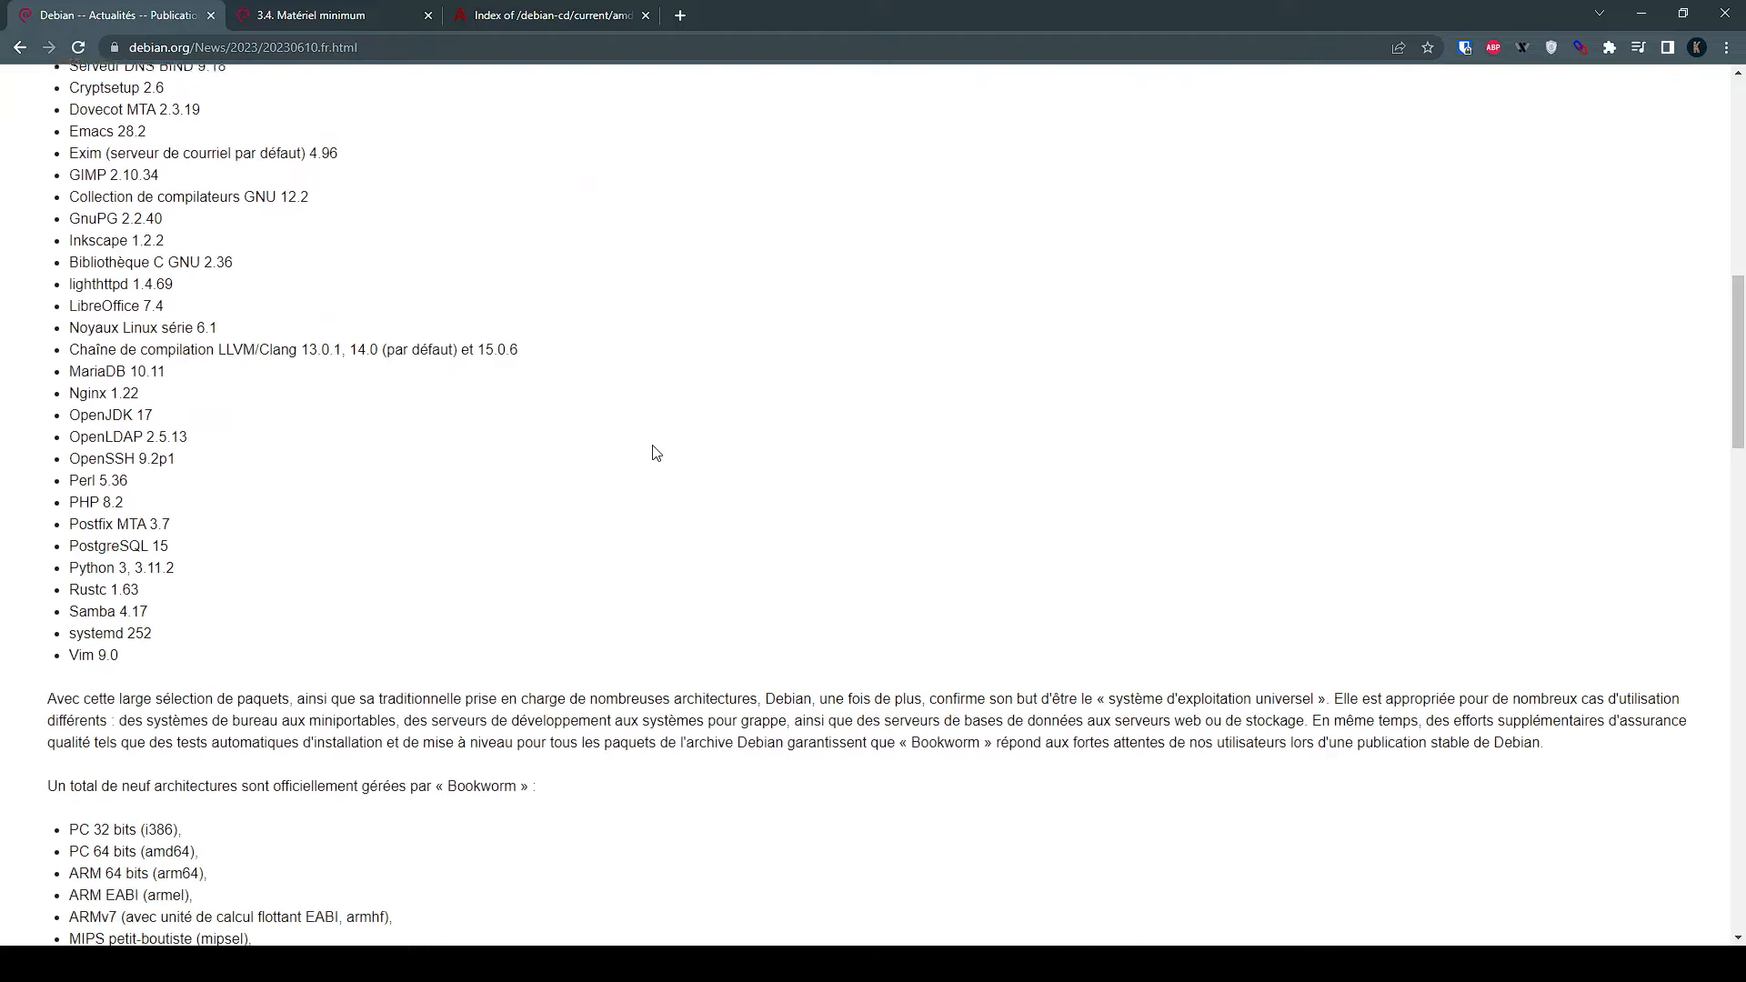
pyautogui.scroll(-5, 657, 453)
pyautogui.moveTo(47, 421); pyautogui.dragTo(539, 423)
pyautogui.click(498, 555)
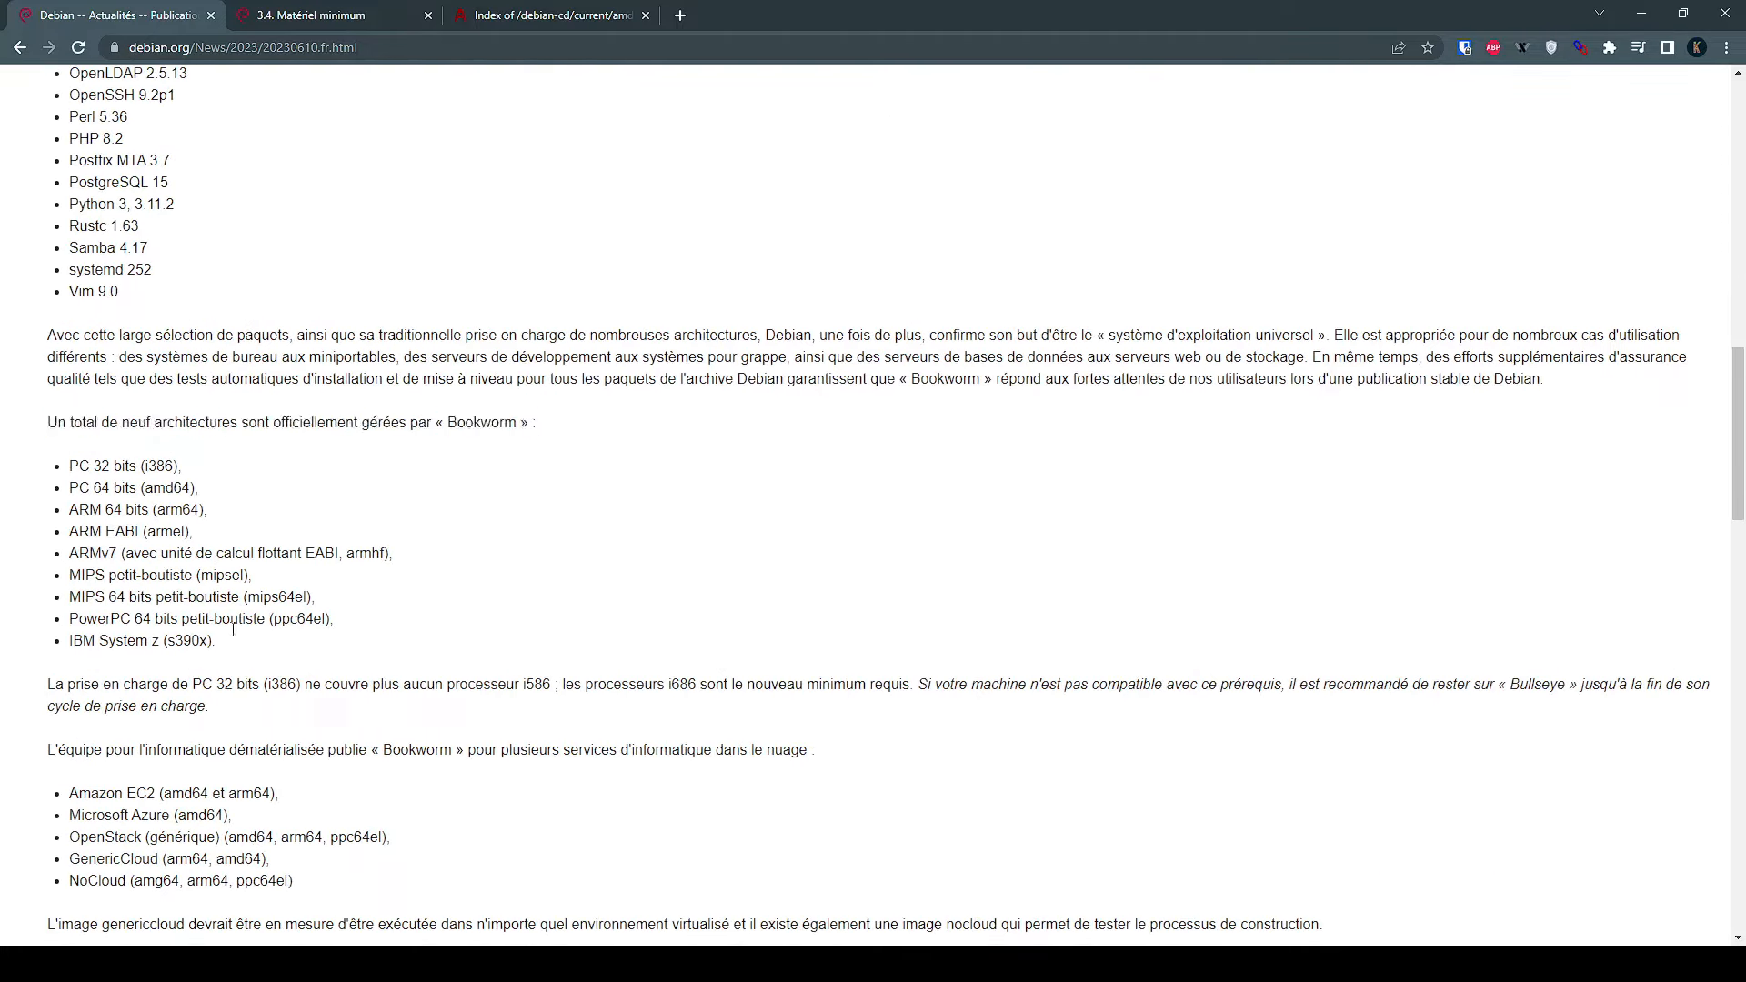
pyautogui.moveTo(242, 647); pyautogui.dragTo(69, 468)
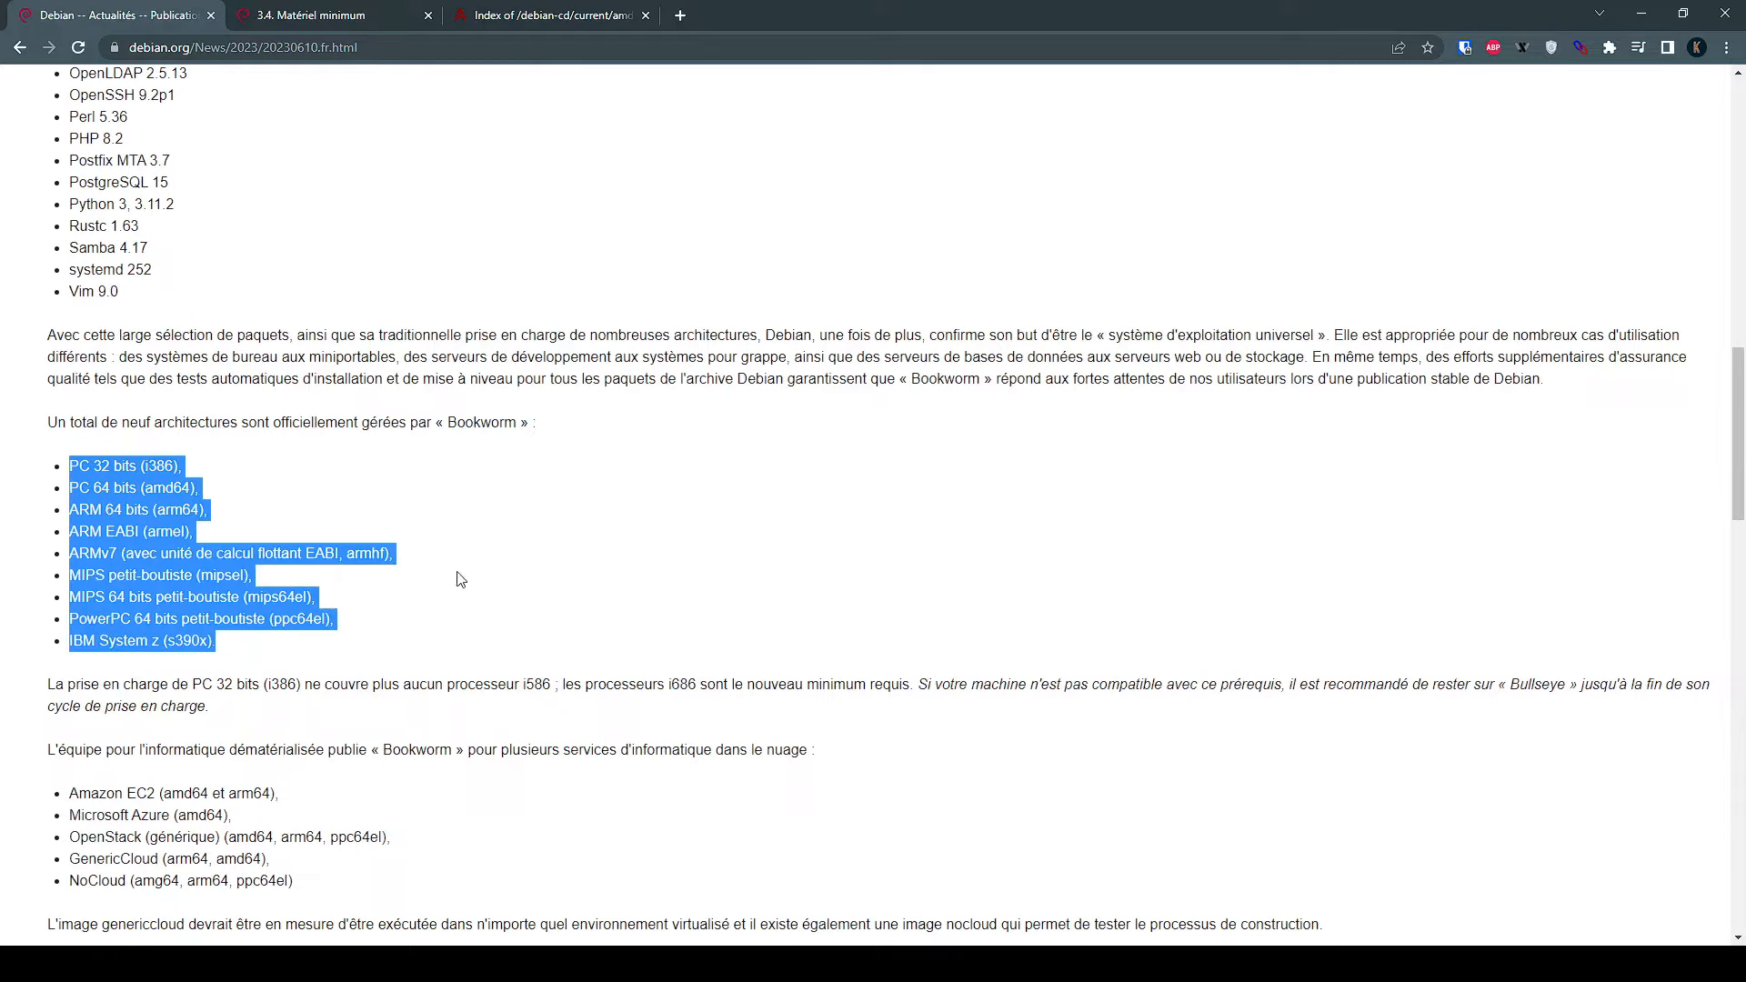
pyautogui.click(482, 543)
pyautogui.scroll(-3, 482, 544)
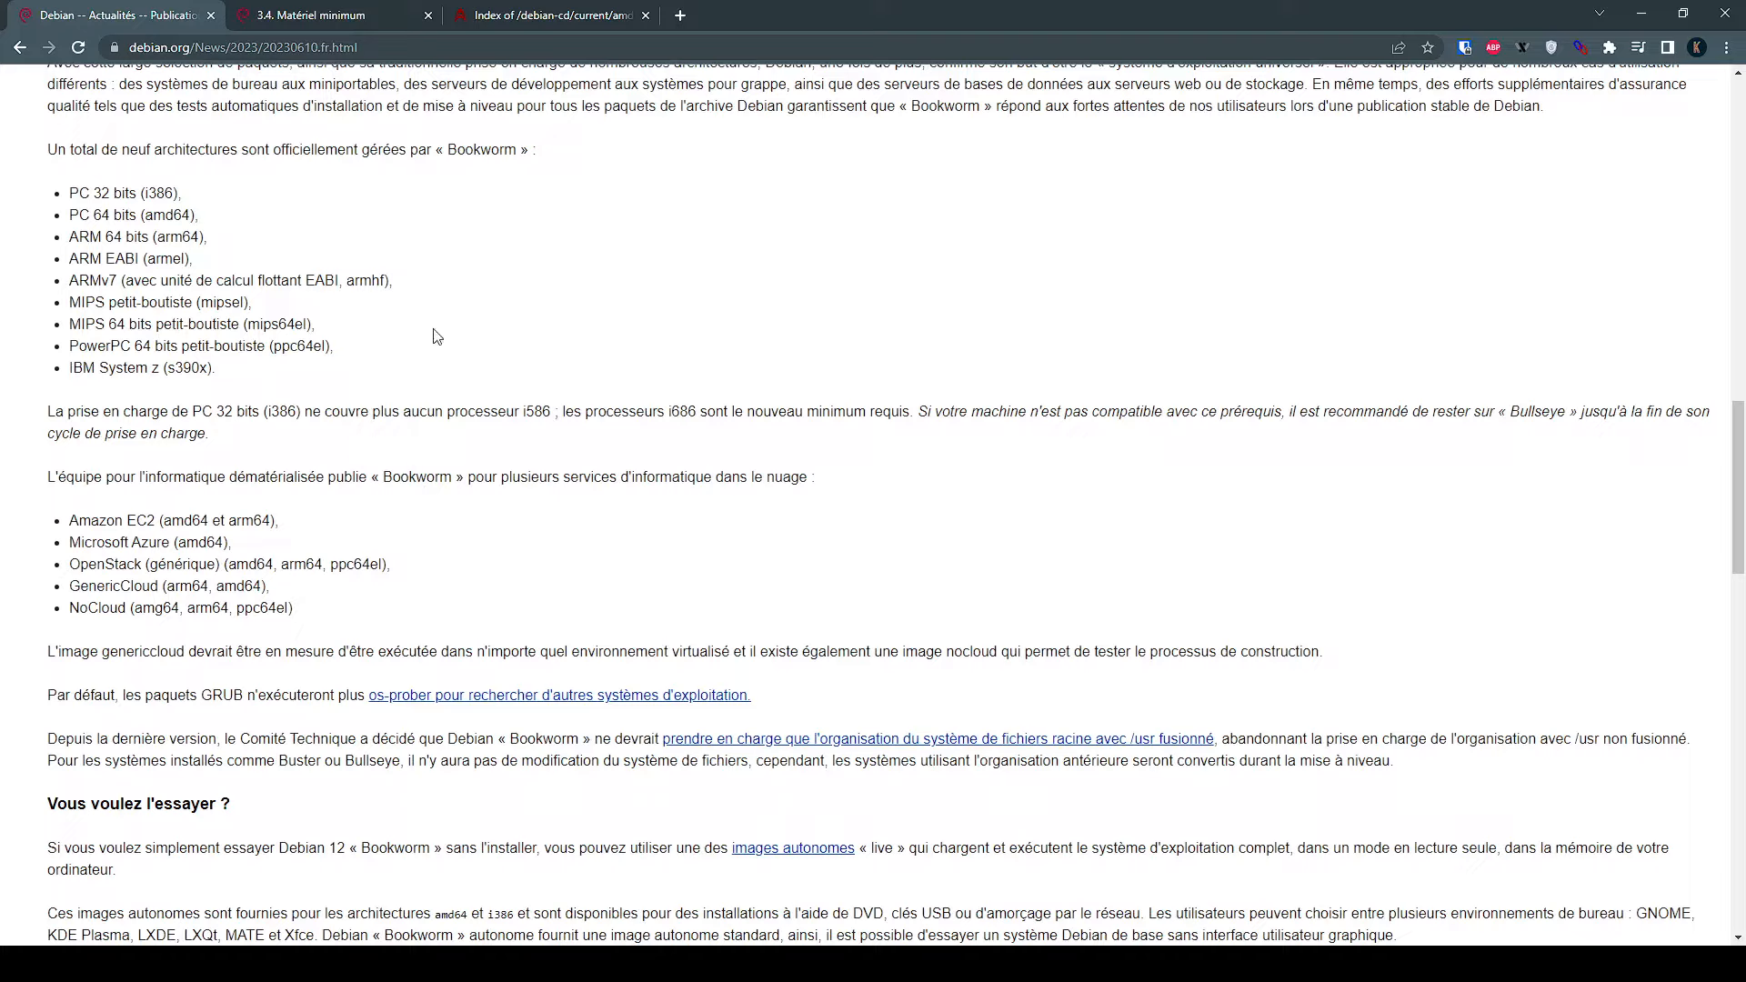
pyautogui.click(382, 47)
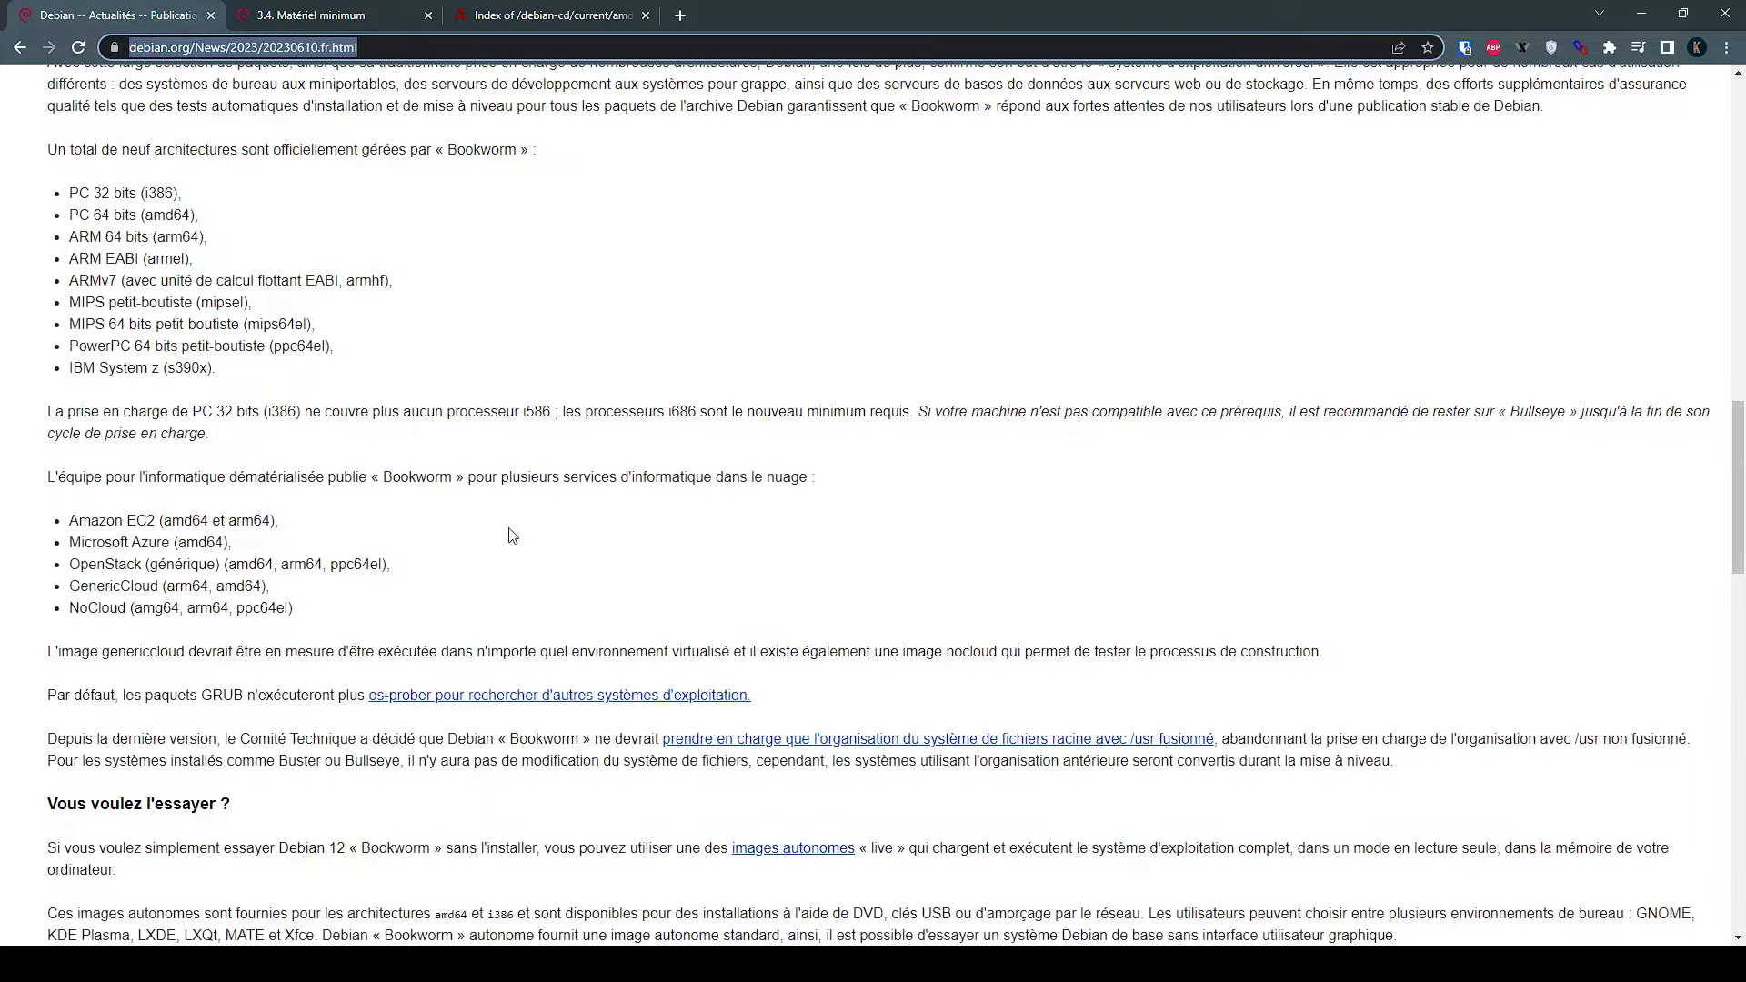
pyautogui.press('Return')
# On the minimum hardware requirements page, highlight 512 mégaoctets RAM and 2 gigaoctets disk
pyautogui.click(292, 18)
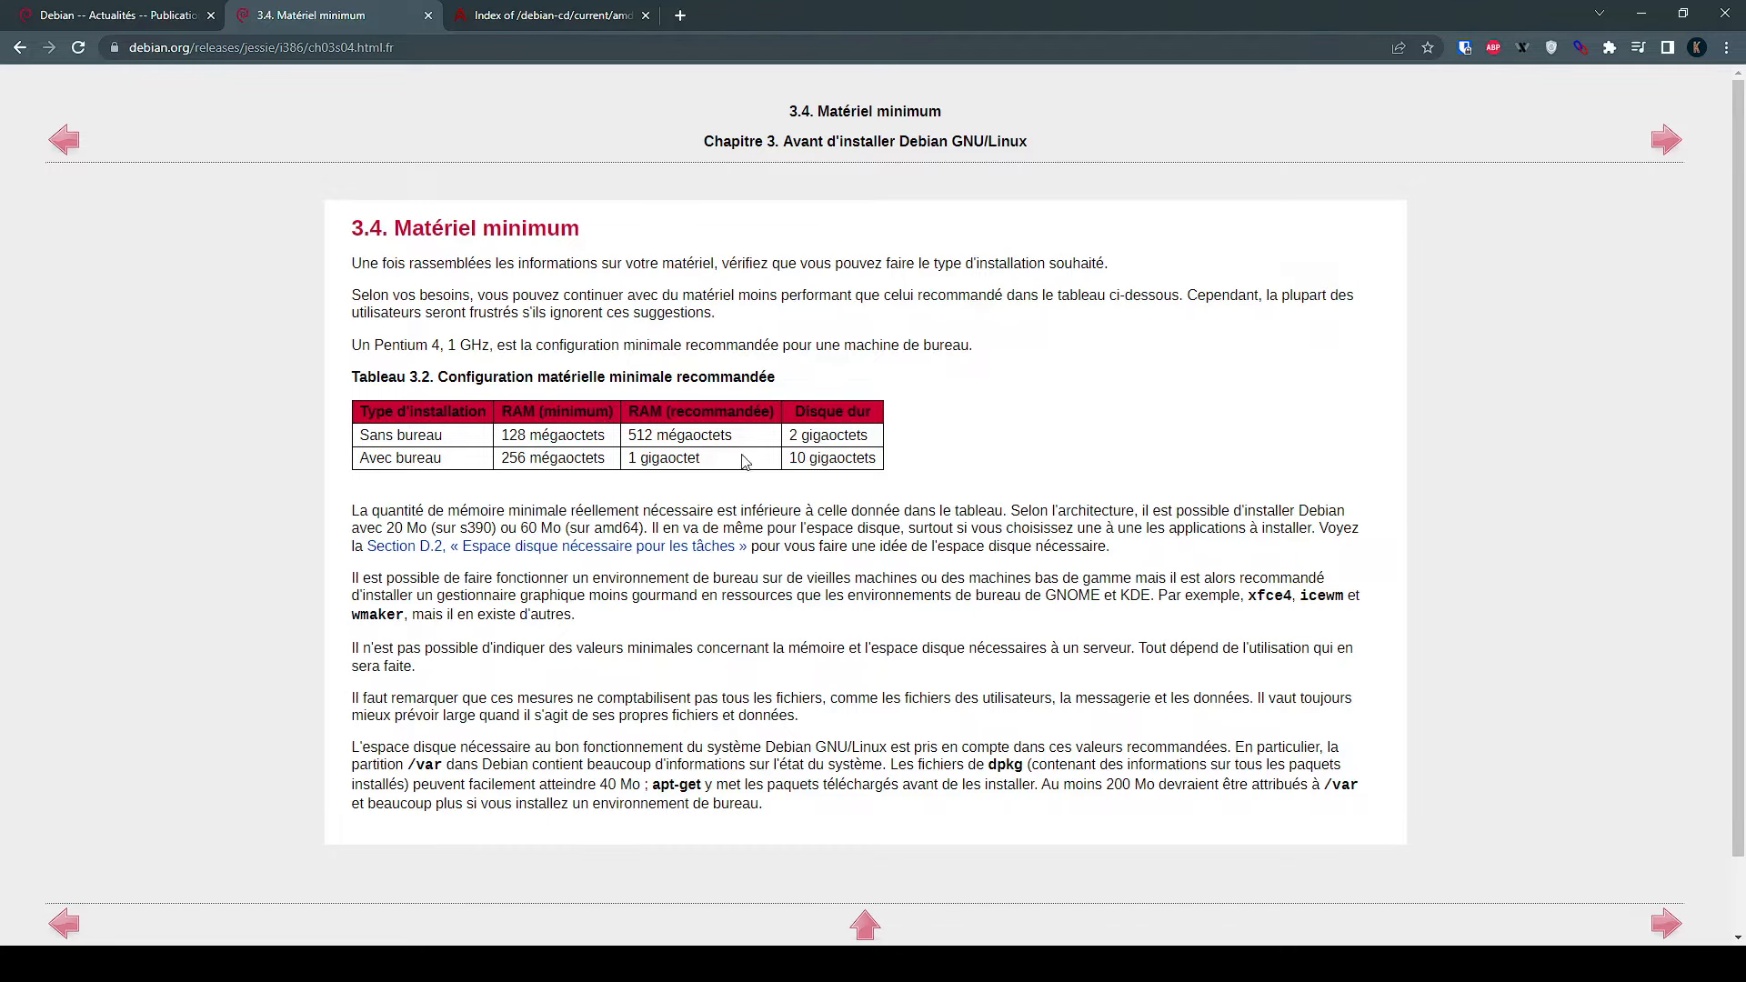
pyautogui.moveTo(755, 441); pyautogui.dragTo(628, 437)
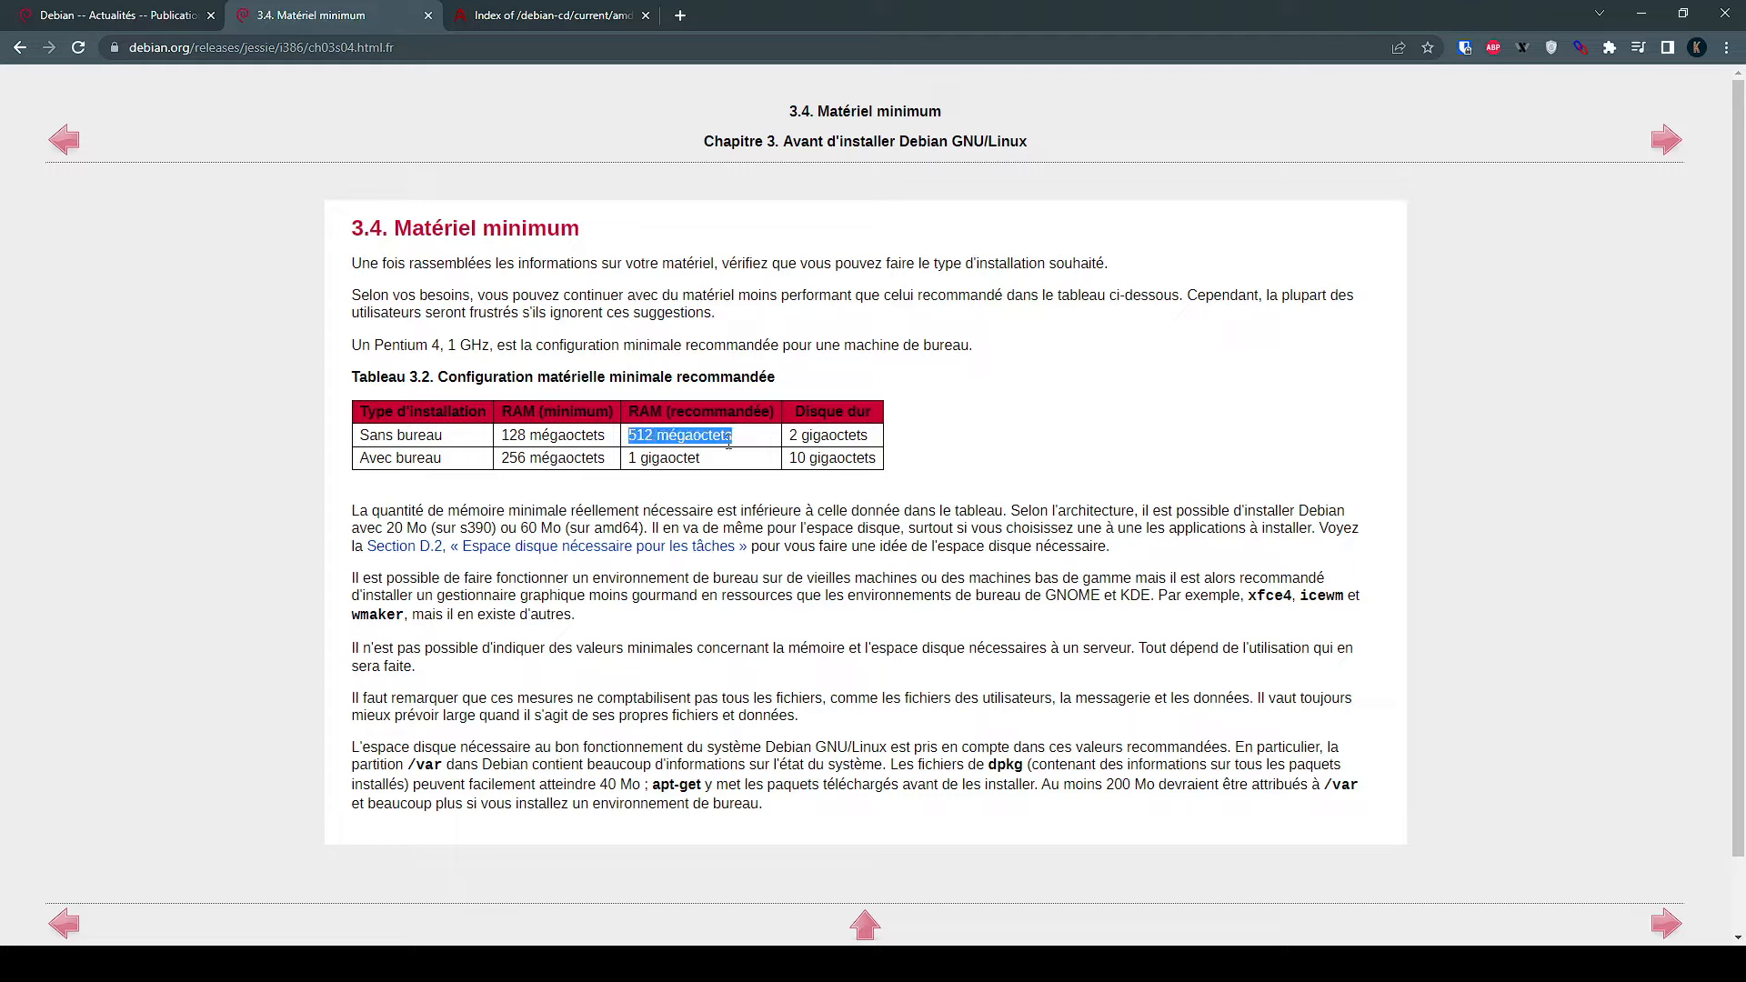
pyautogui.click(756, 440)
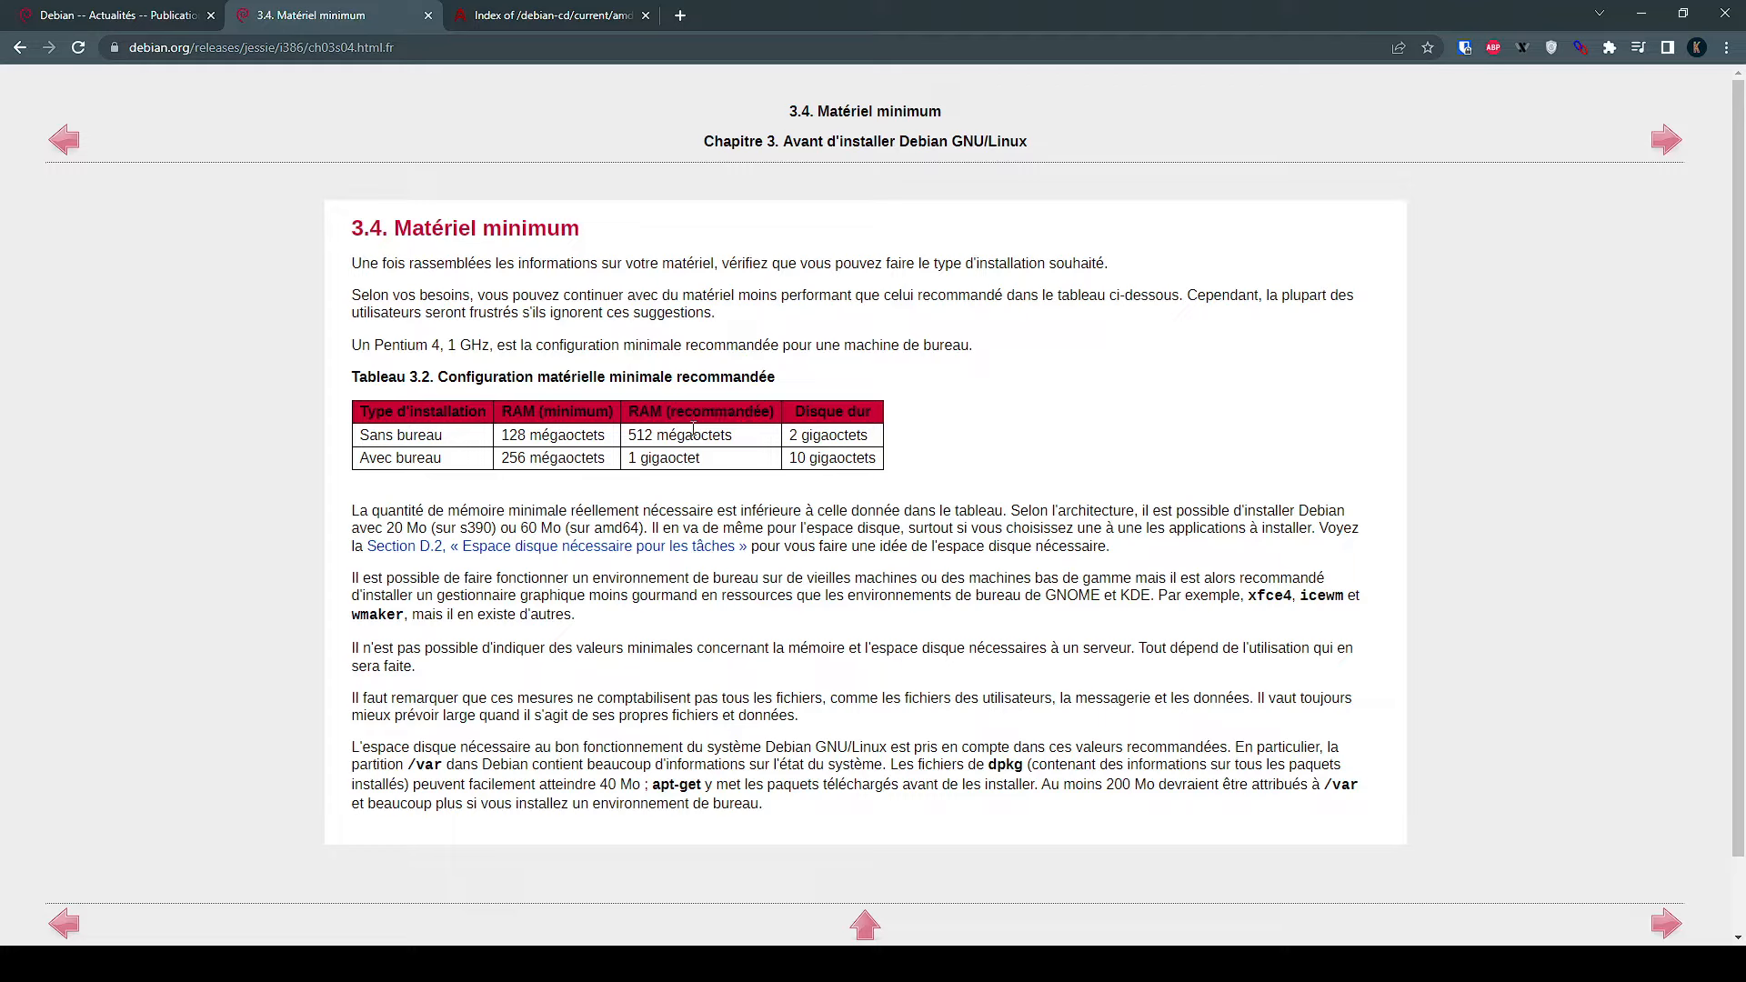
pyautogui.moveTo(881, 437); pyautogui.dragTo(787, 449)
pyautogui.click(795, 454)
# Download debian-12.0.0-amd64-netinst.iso from the Debian amd64 ISO directory listing
pyautogui.click(553, 15)
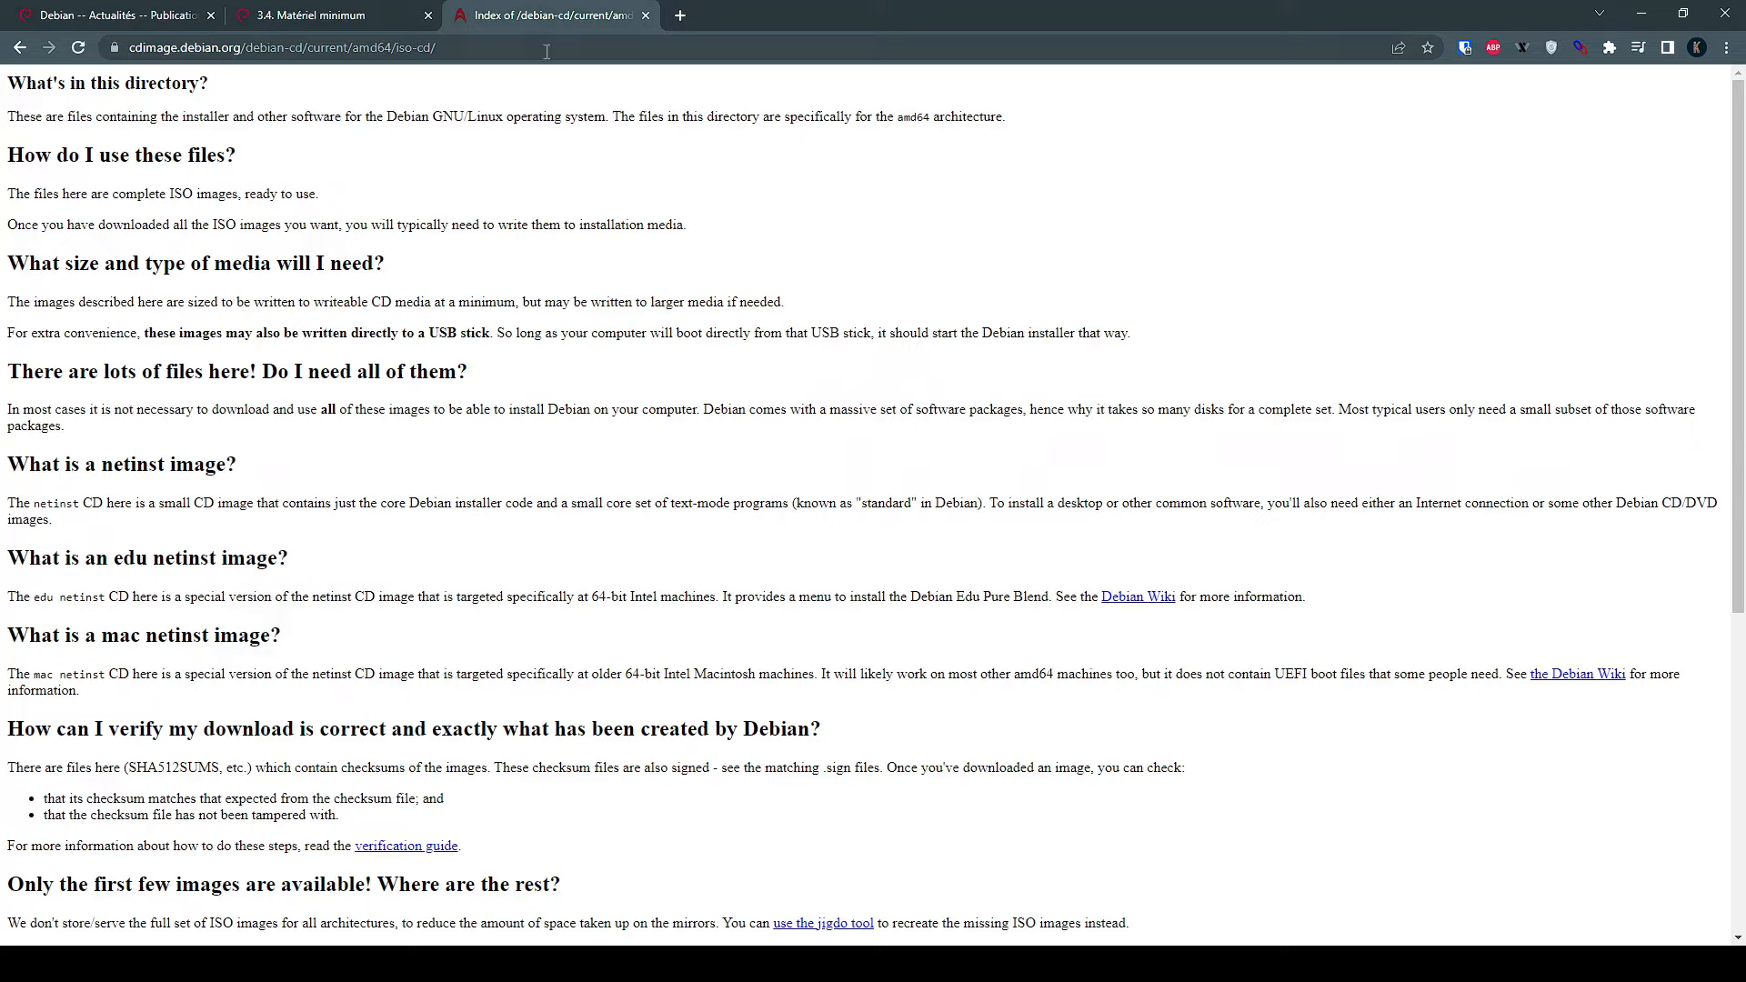
pyautogui.scroll(-5, 560, 329)
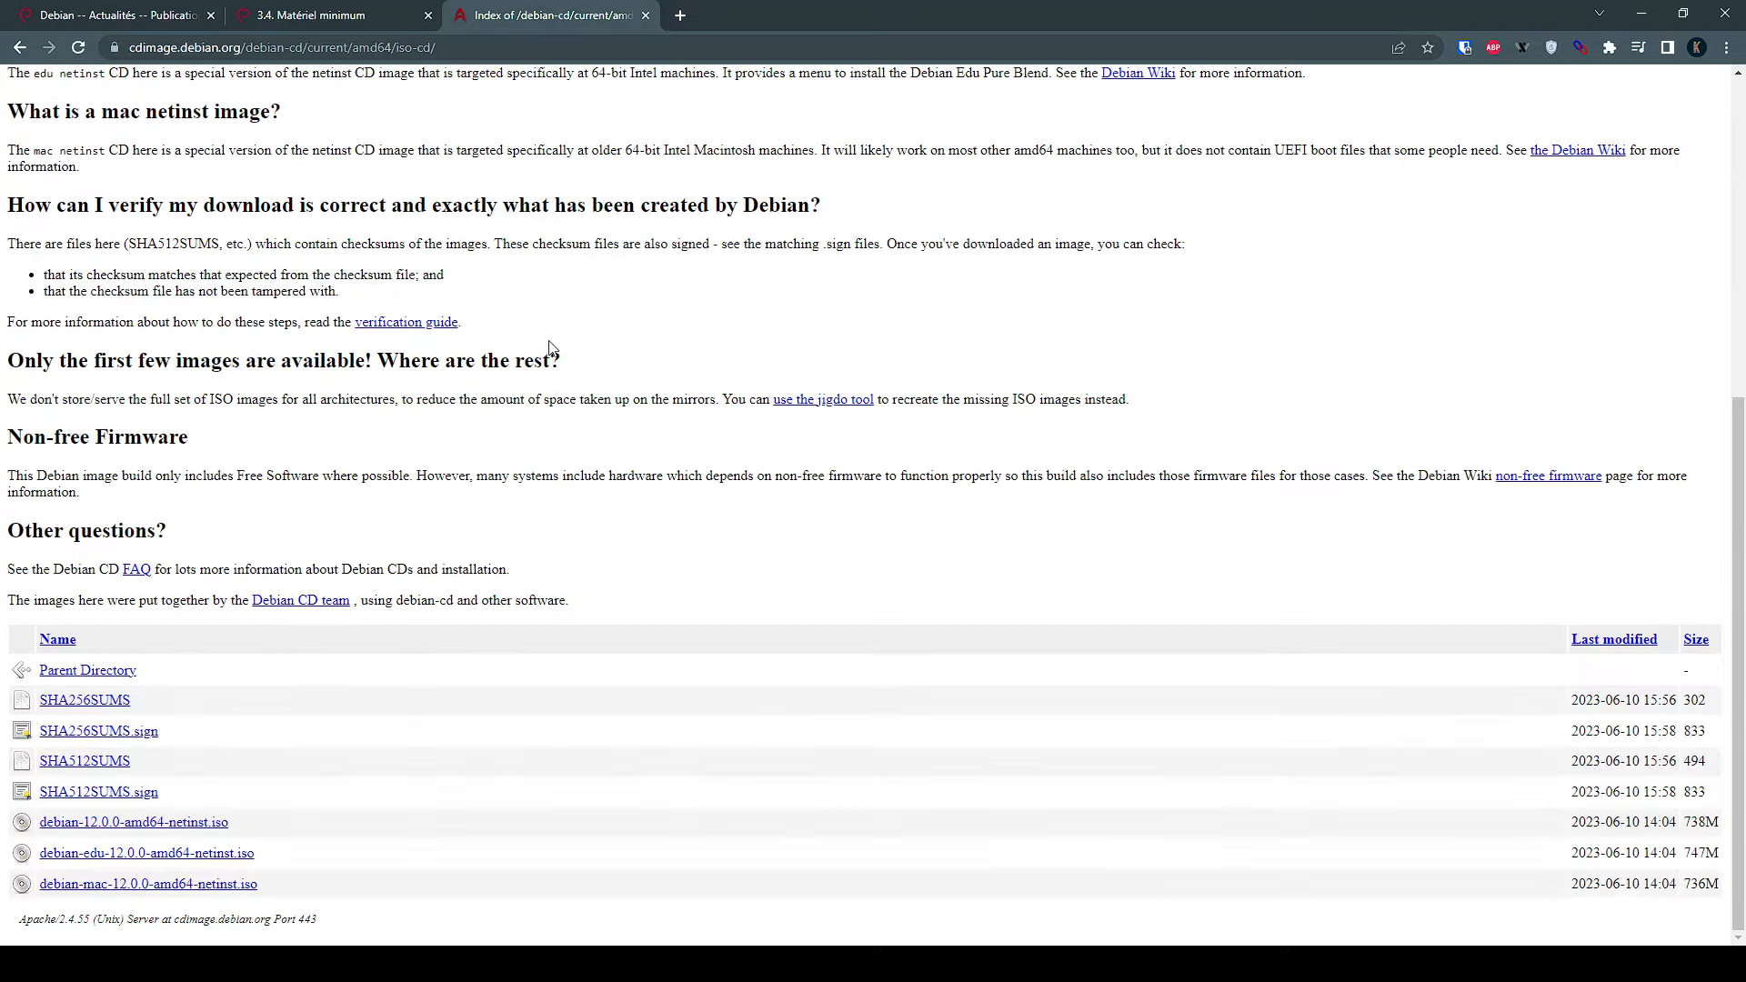
pyautogui.click(145, 826)
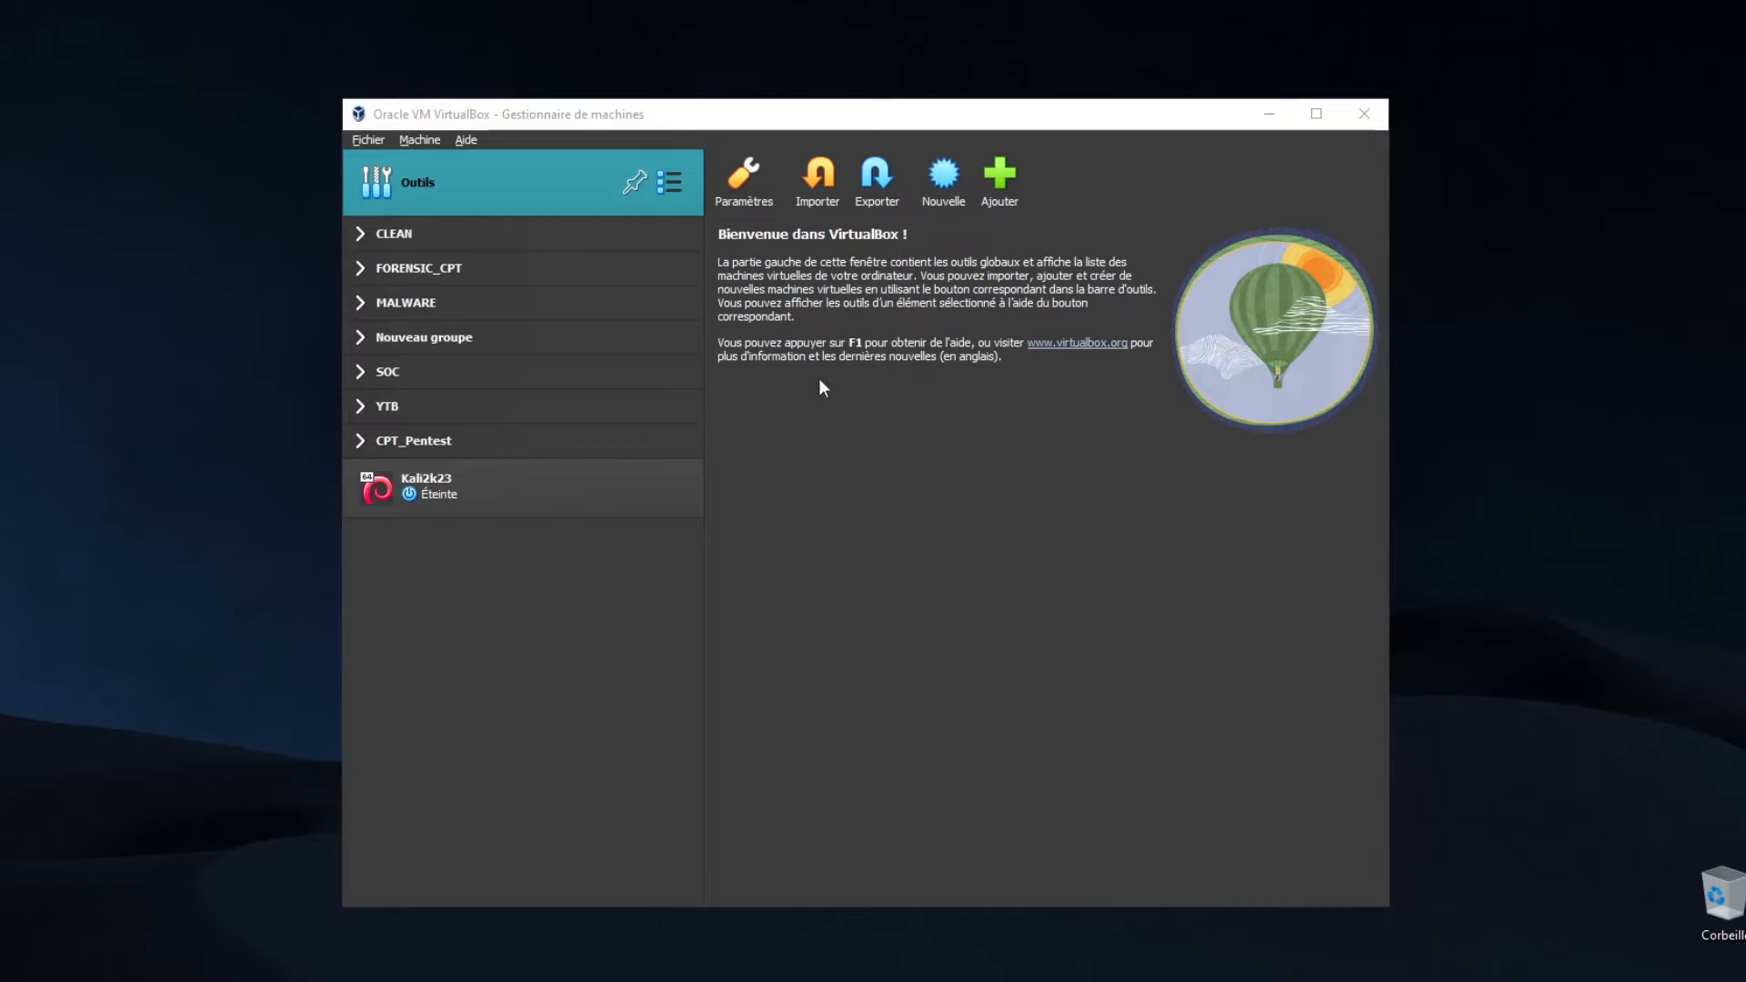
# Start a new virtual machine named Debian 12
pyautogui.click(952, 191)
pyautogui.write('Debian 12')
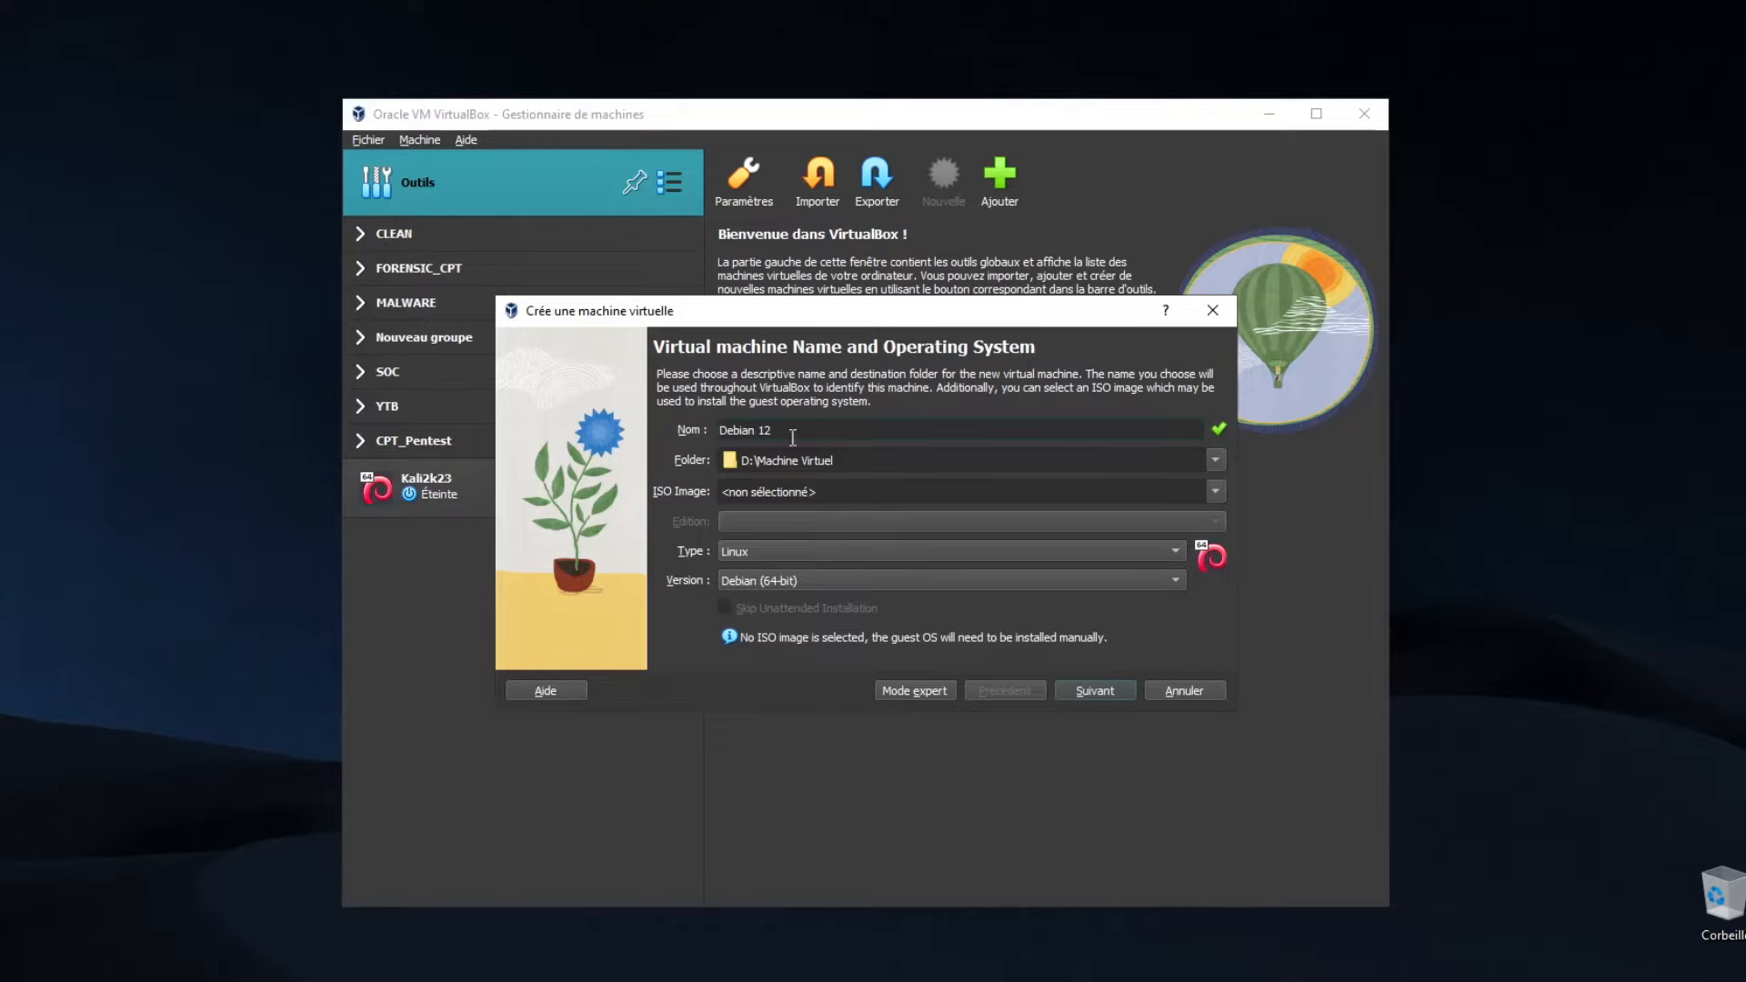
pyautogui.moveTo(794, 431); pyautogui.dragTo(669, 400)
pyautogui.click(836, 430)
pyautogui.click(1094, 691)
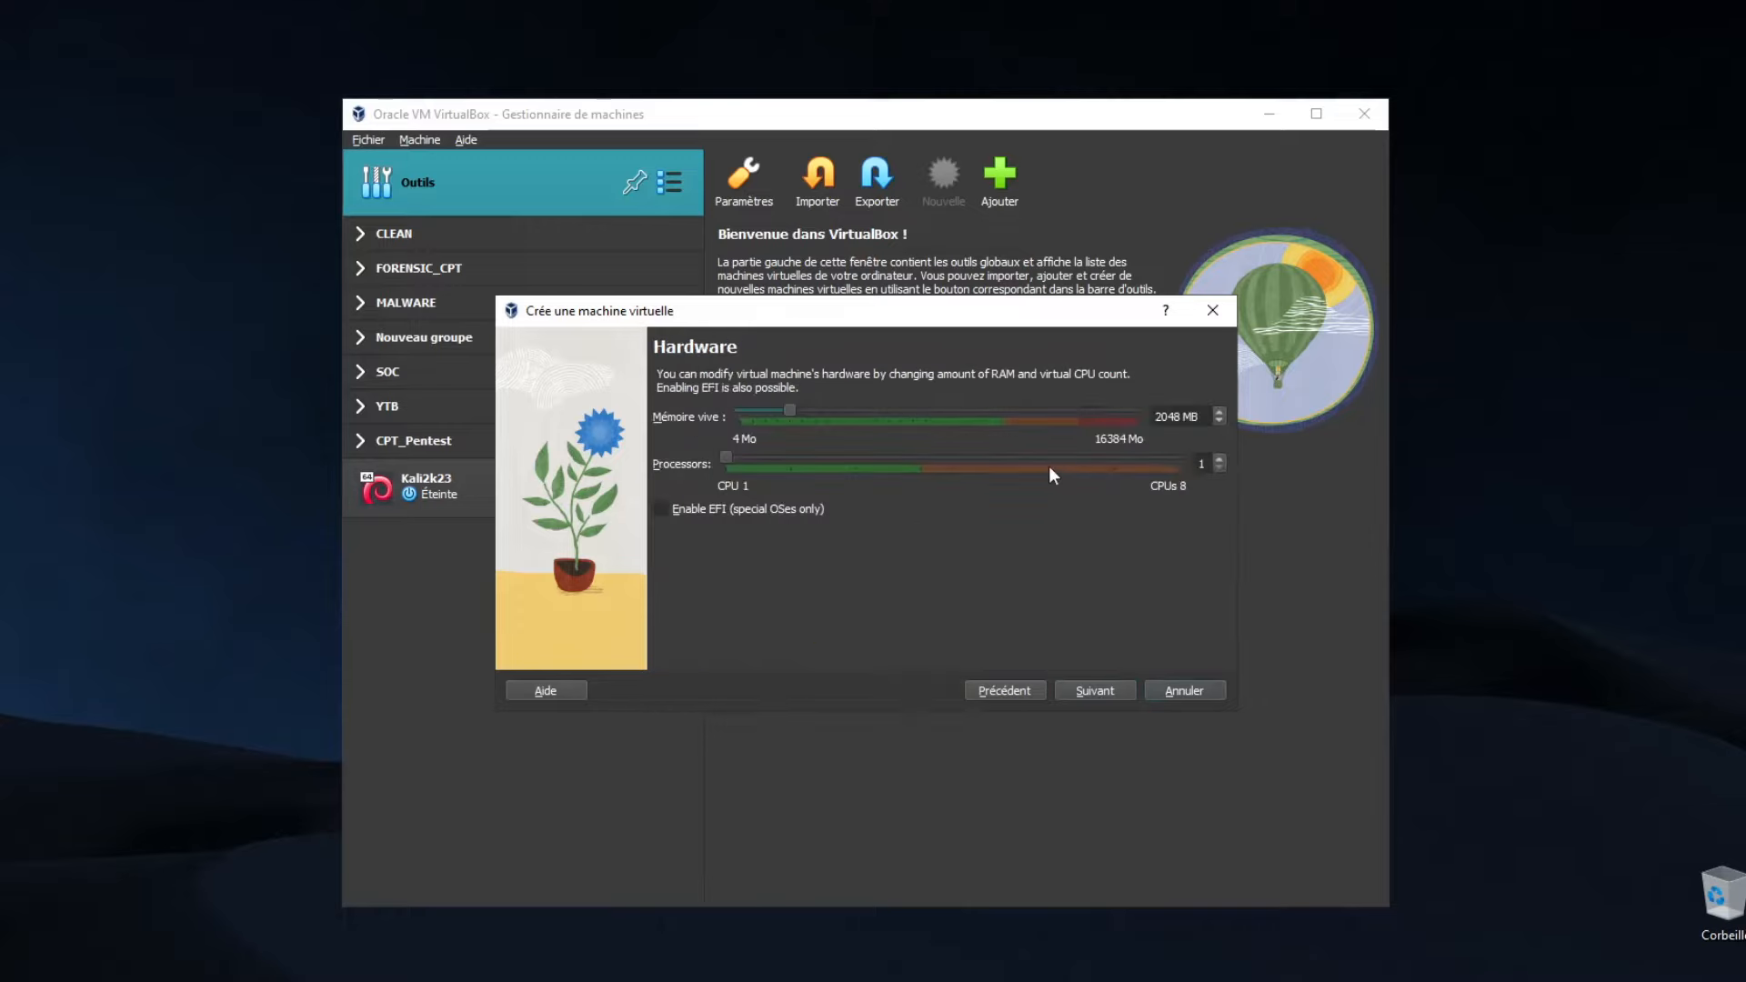
# Give it 4096 MB RAM and 4 processors, keep the 20 GB disk, and finish creating it
pyautogui.doubleClick(1179, 413)
pyautogui.write('4096')
pyautogui.moveTo(722, 458); pyautogui.dragTo(908, 467)
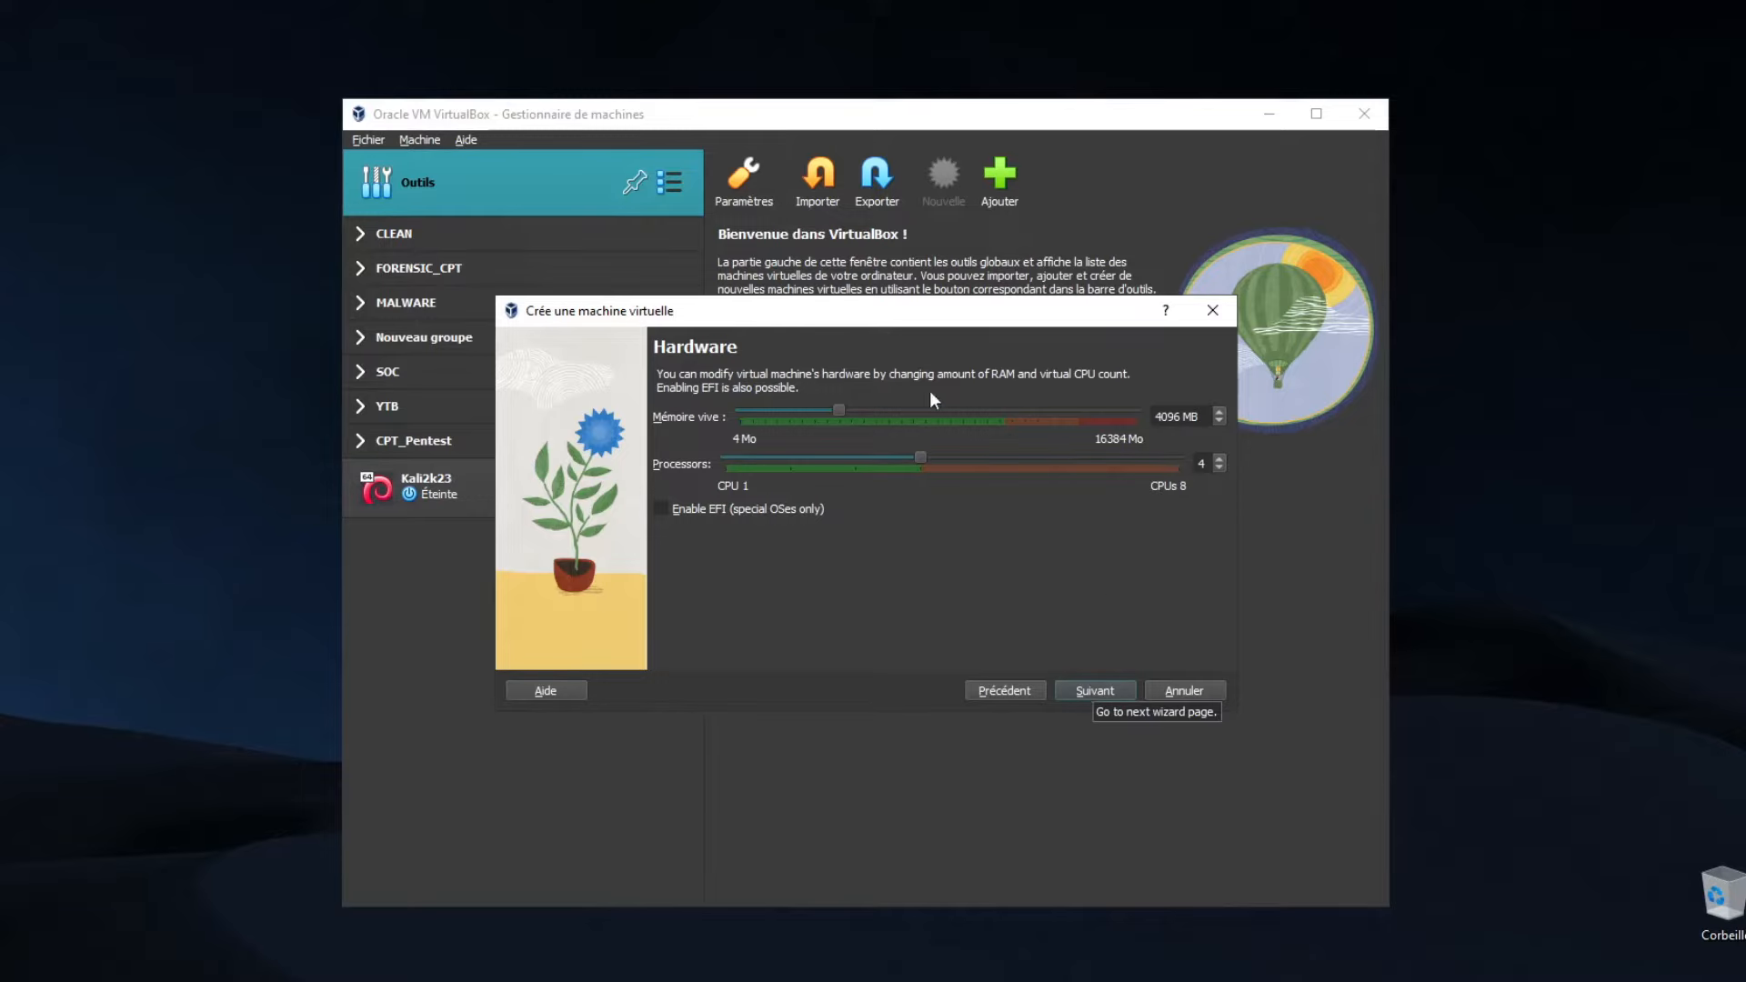
pyautogui.click(1088, 684)
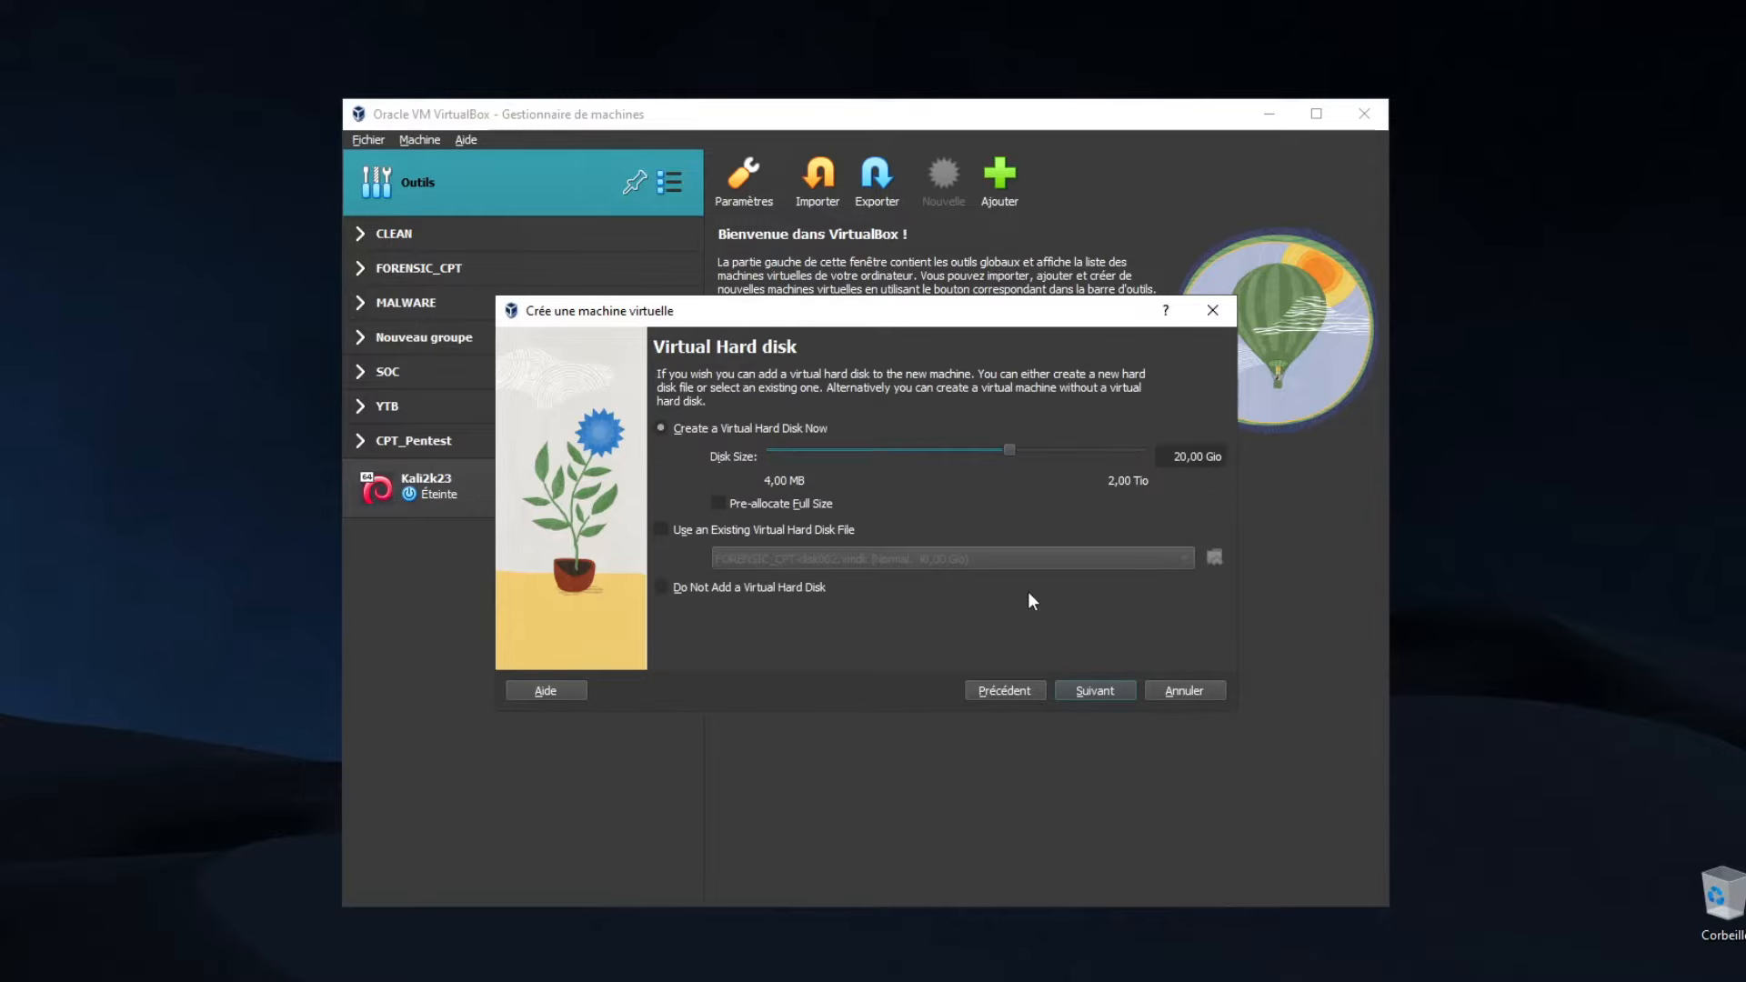
pyautogui.click(1086, 686)
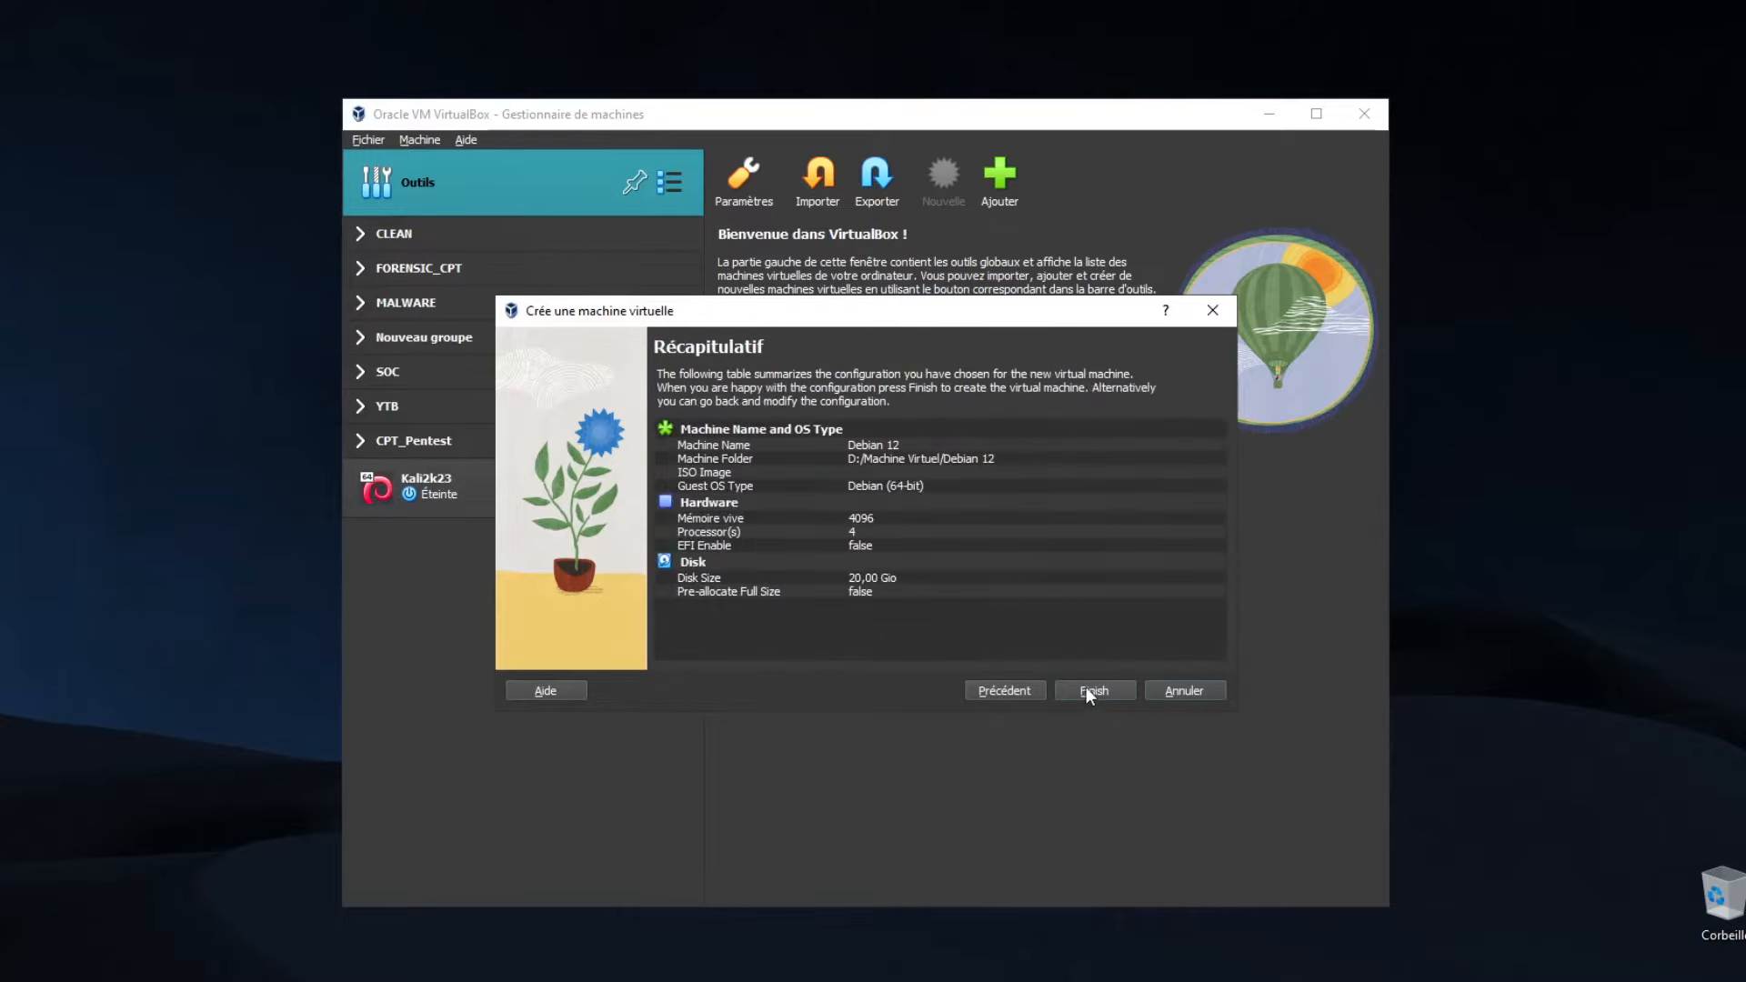
pyautogui.click(1096, 691)
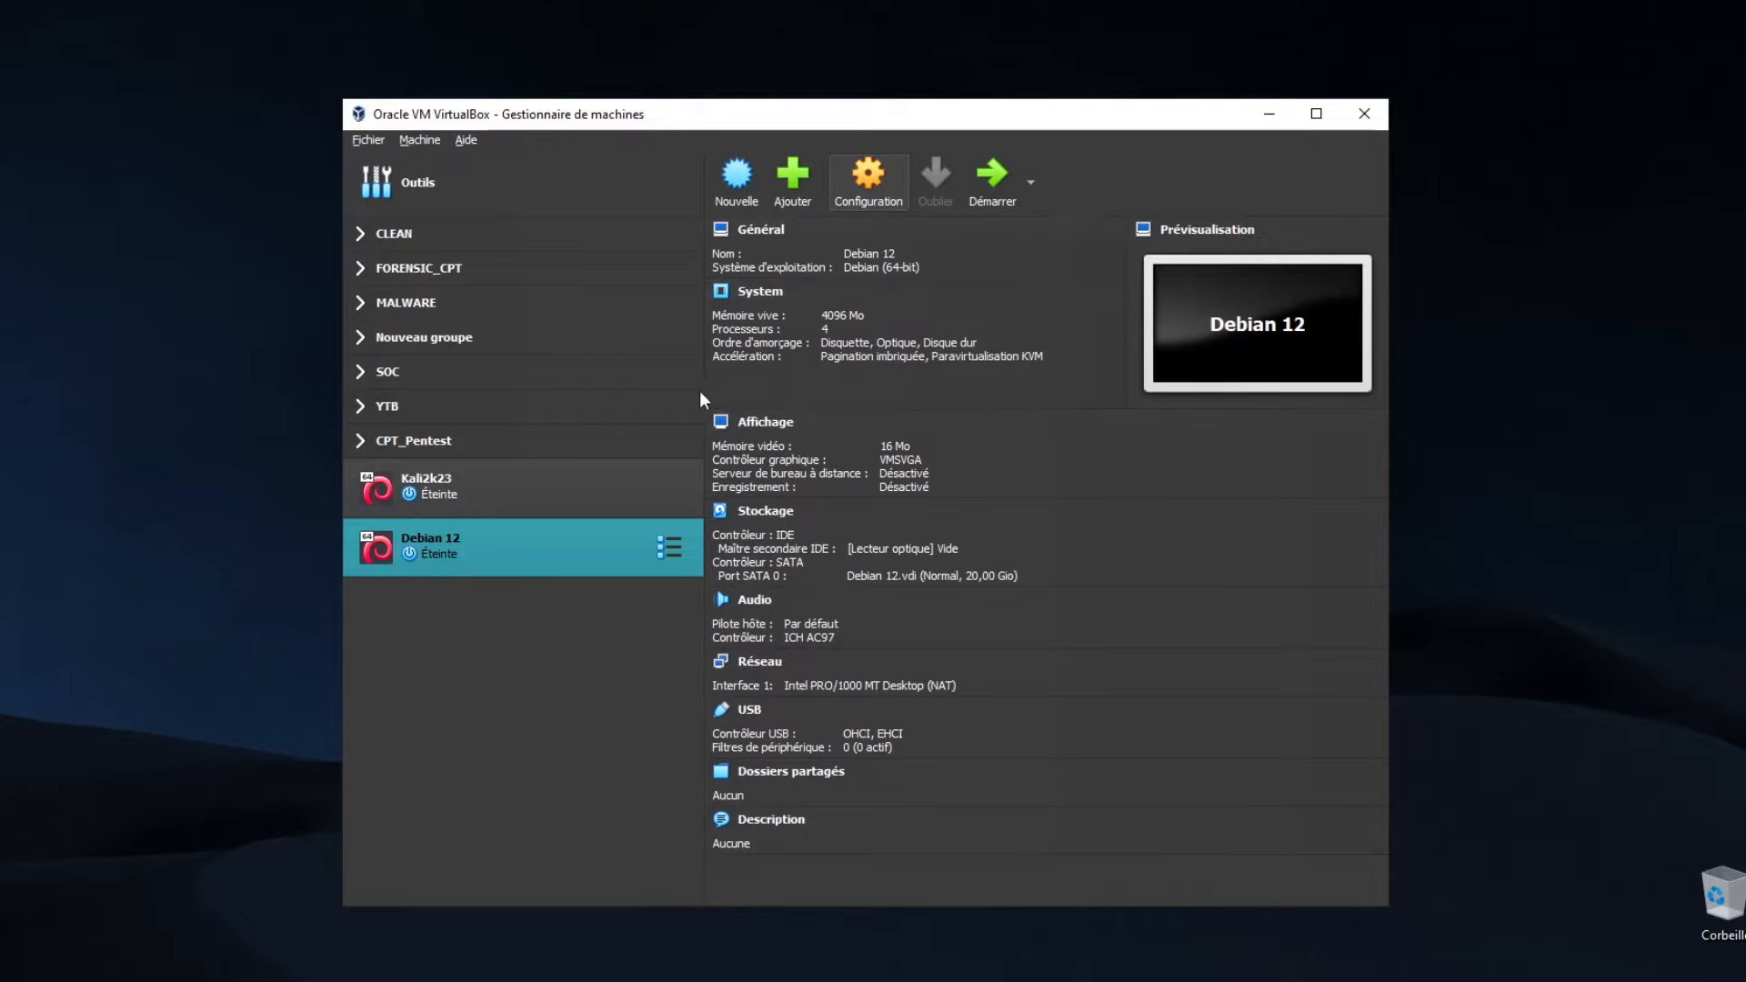
pyautogui.click(593, 443)
# Load the Debian netinst ISO into the VM's empty optical drive
pyautogui.click(588, 416)
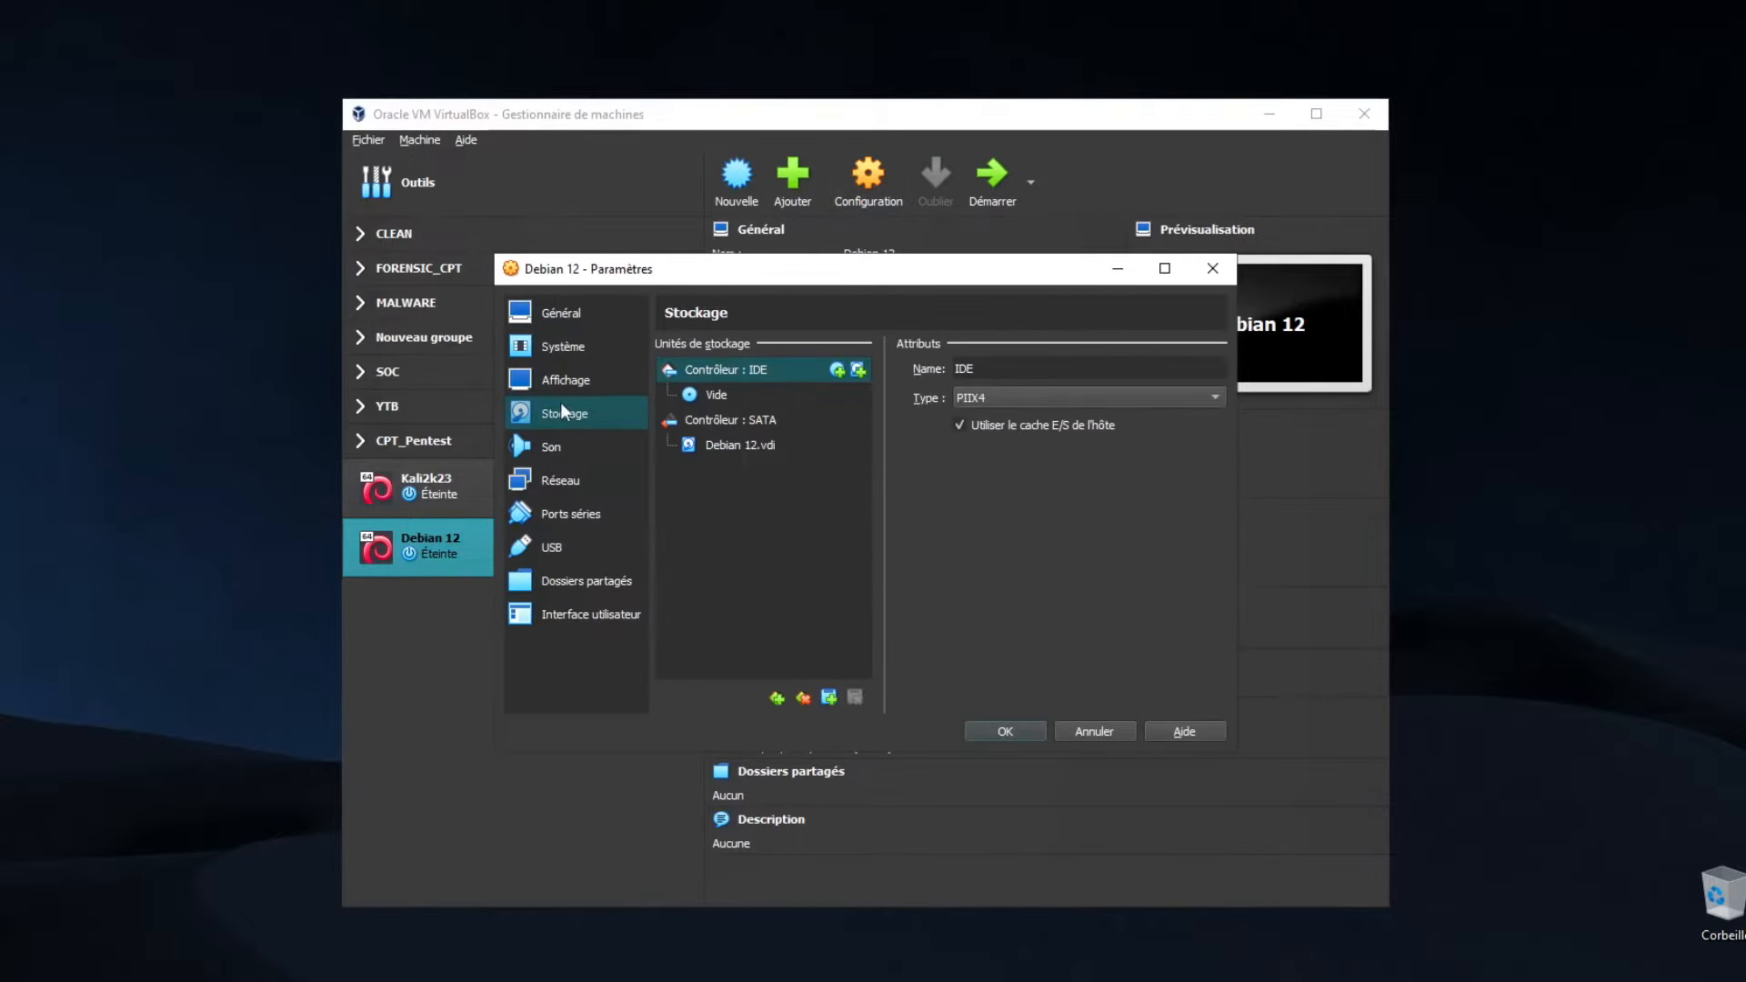
pyautogui.click(728, 394)
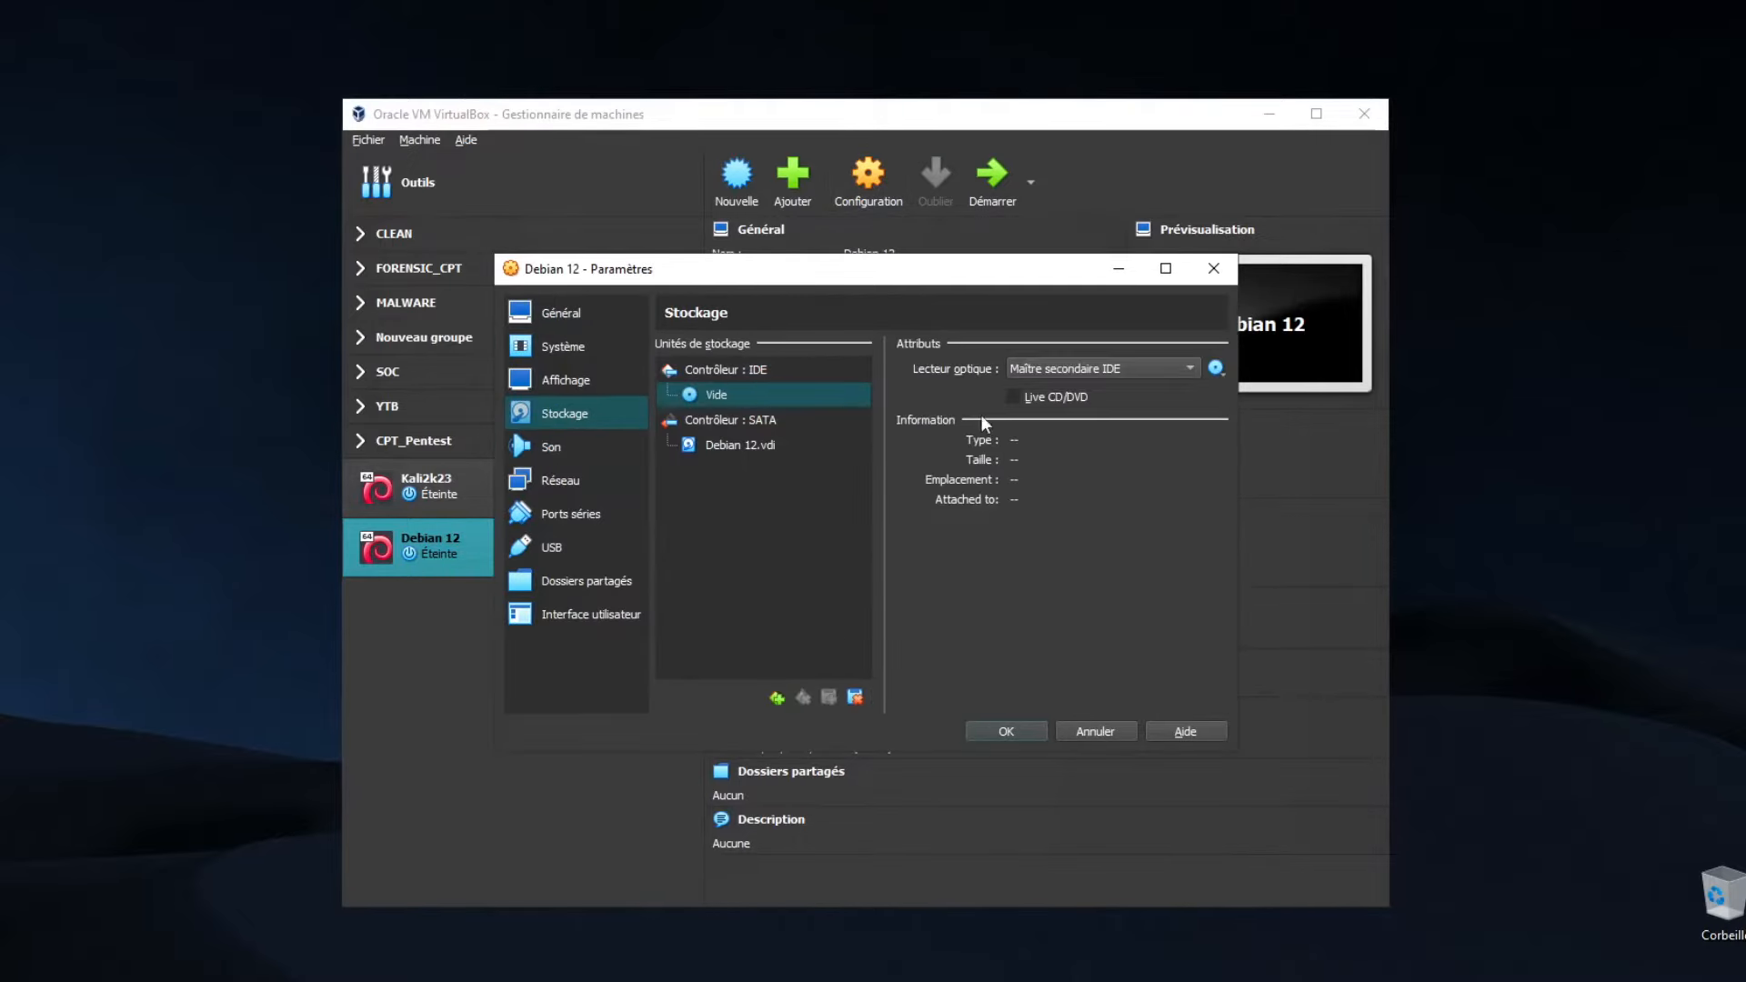
pyautogui.click(1216, 368)
pyautogui.click(1257, 414)
pyautogui.click(859, 466)
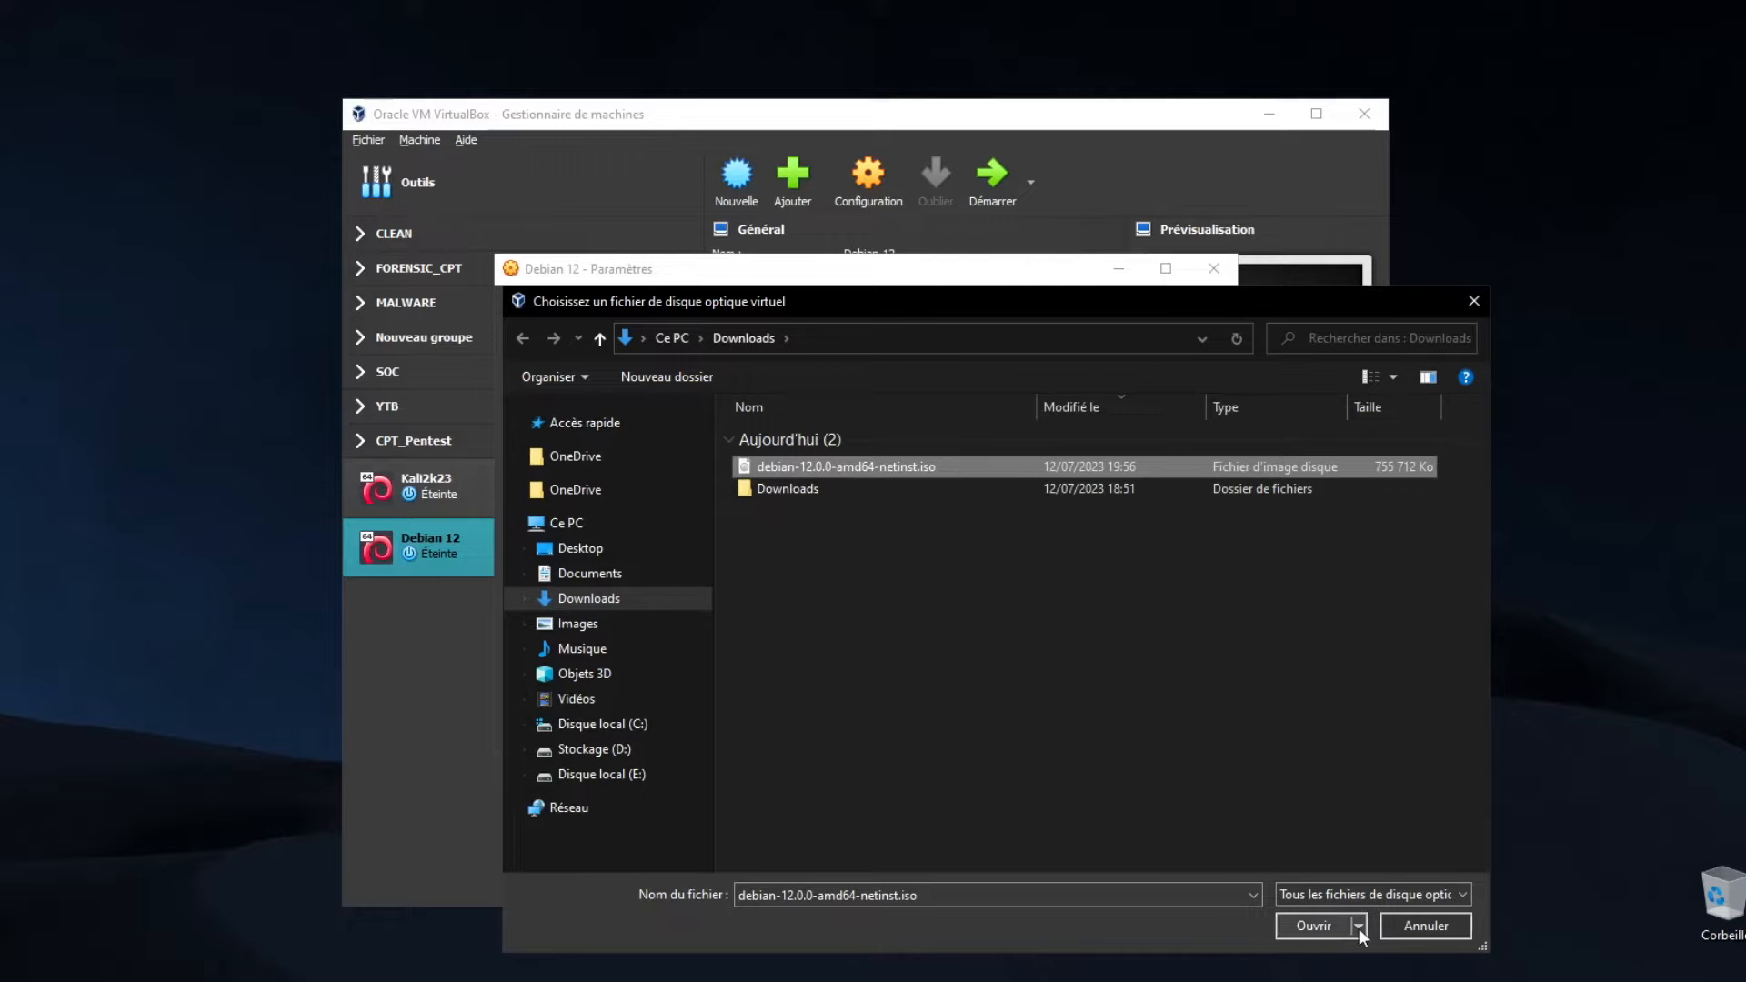
pyautogui.click(1313, 925)
# Switch the adapter to bridged, promiscuous mode Allow All, new MAC address, save, and start the VM
pyautogui.click(560, 480)
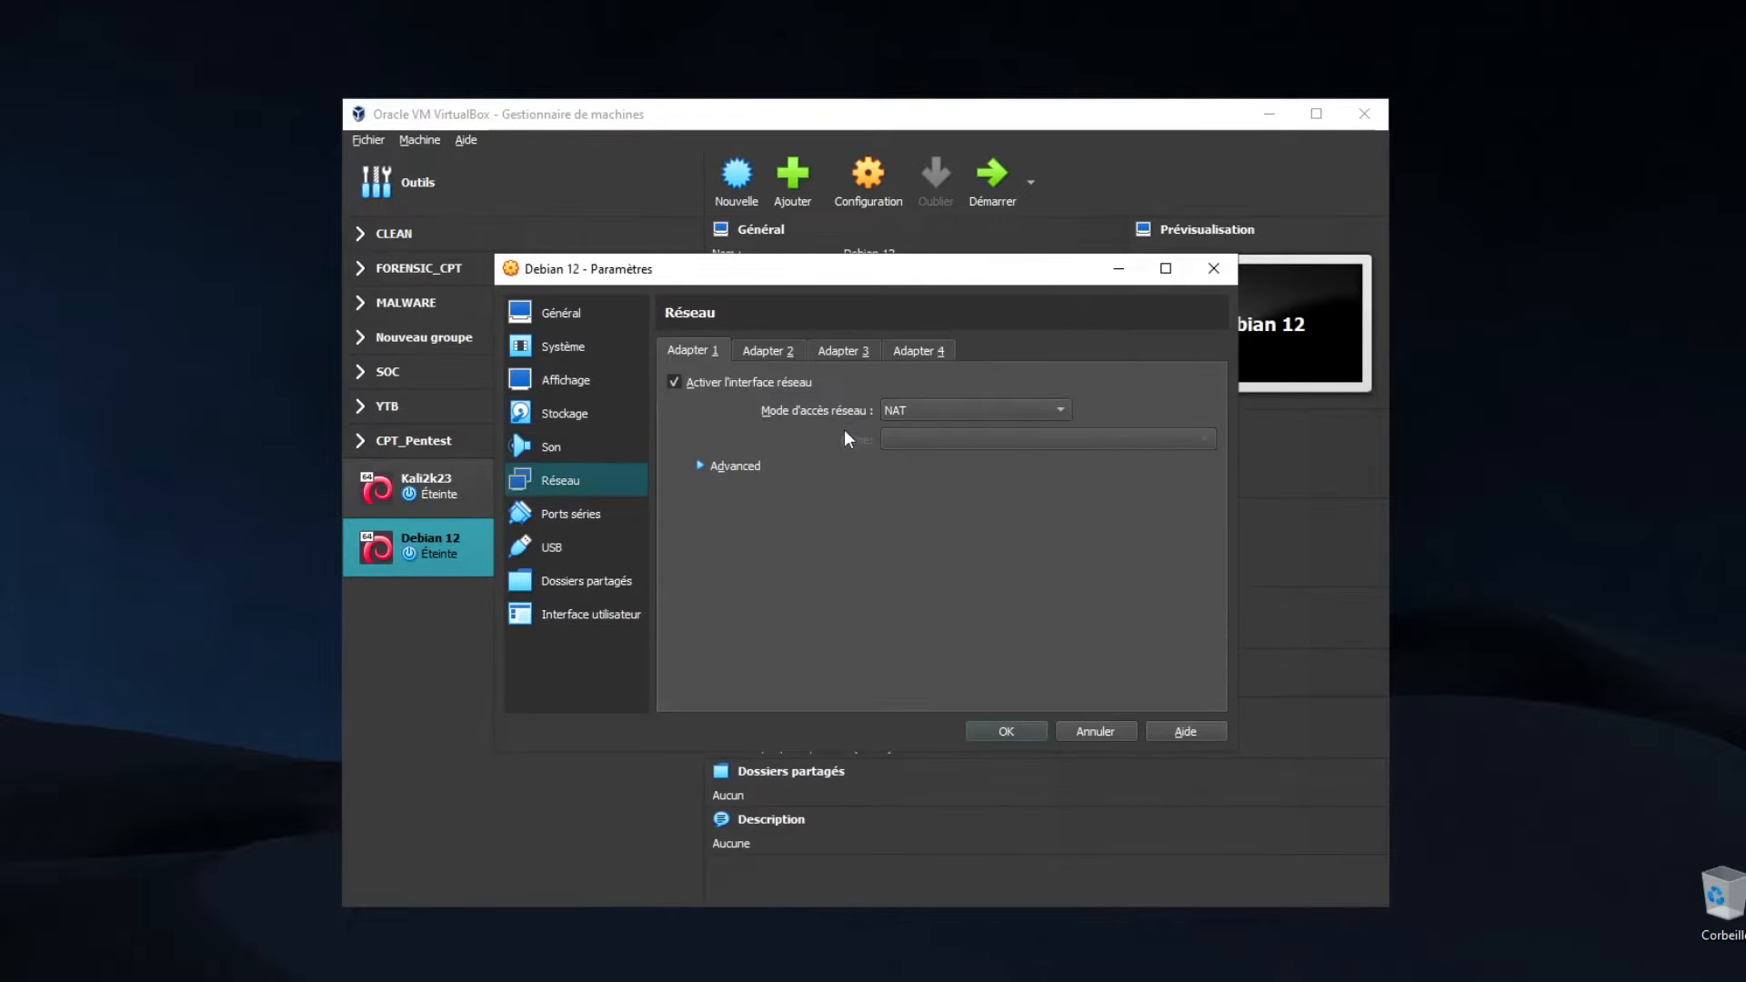
pyautogui.click(929, 424)
pyautogui.click(935, 434)
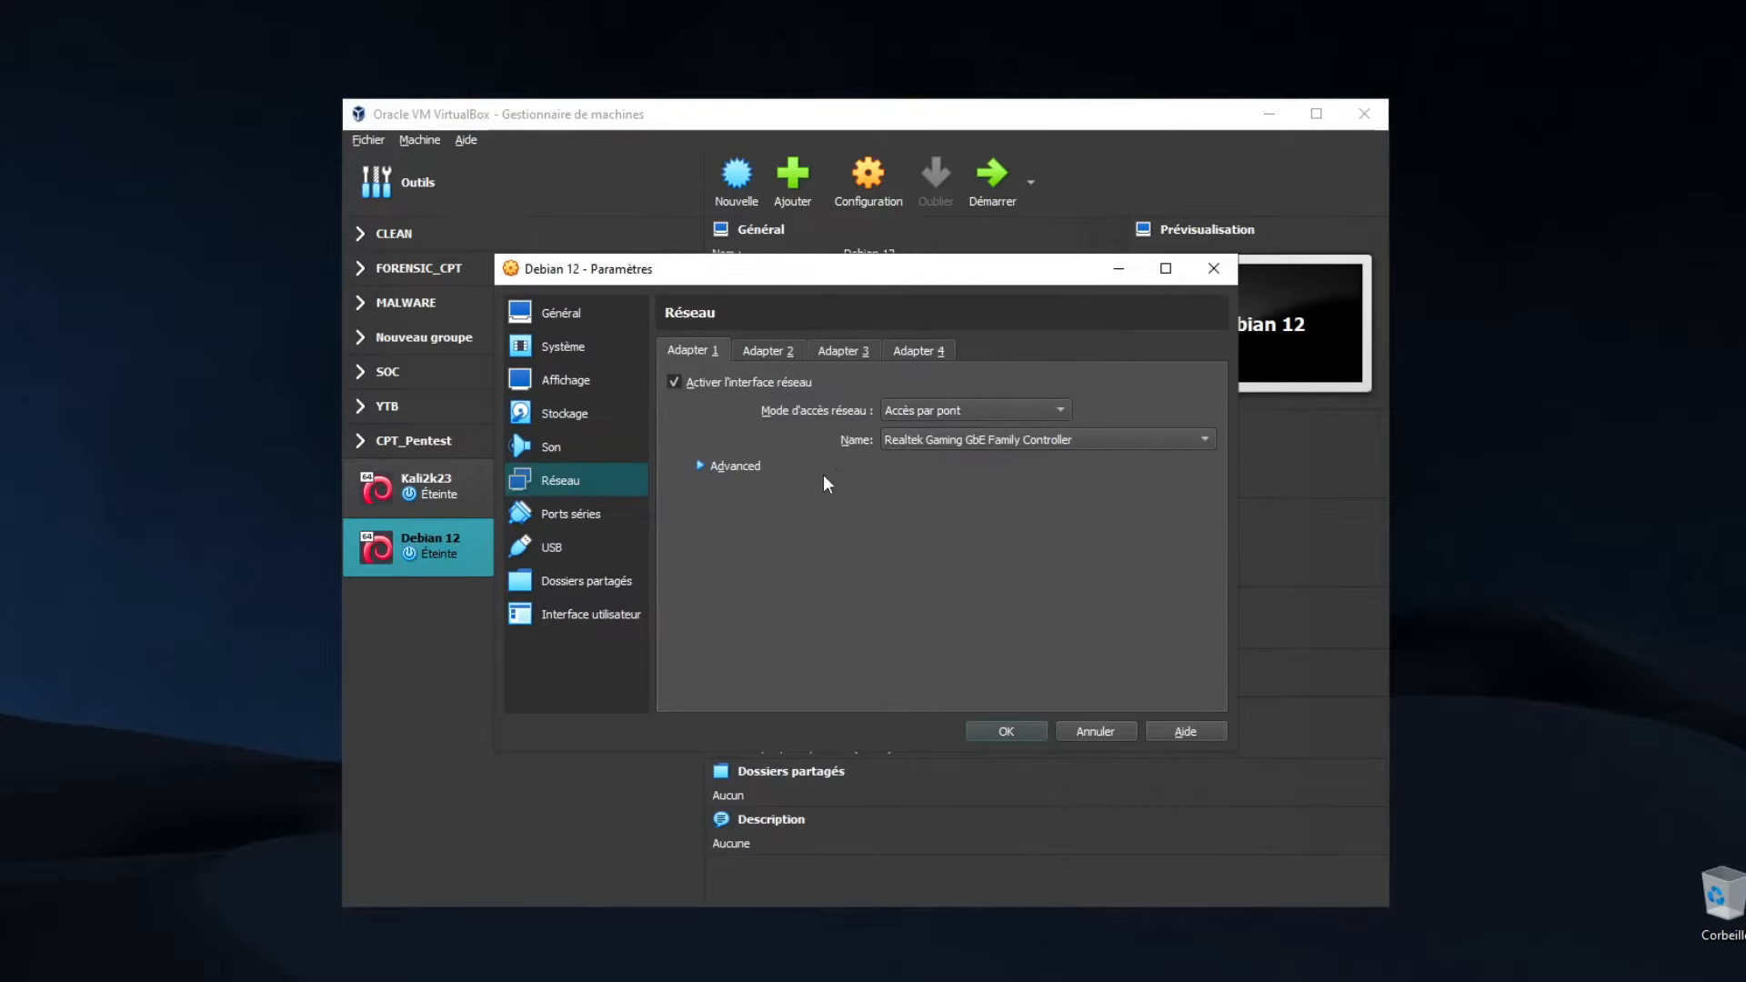
pyautogui.click(729, 466)
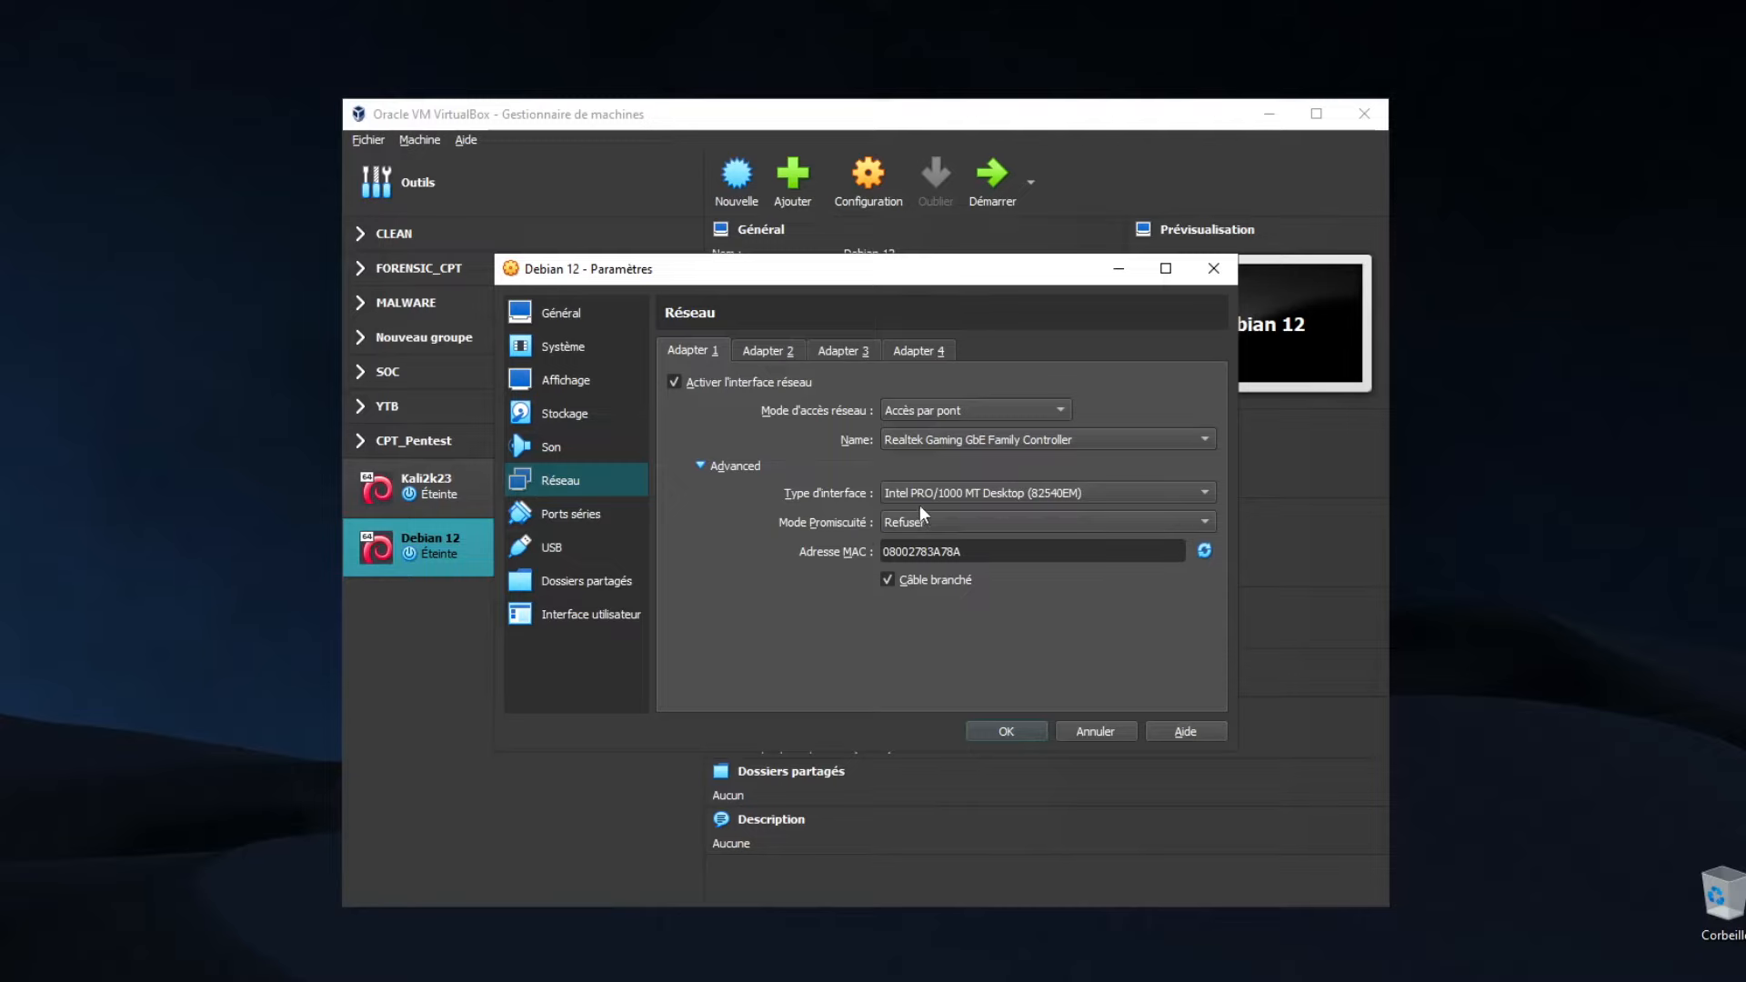
pyautogui.click(920, 521)
pyautogui.click(929, 564)
pyautogui.click(1204, 550)
pyautogui.click(1006, 731)
pyautogui.click(991, 182)
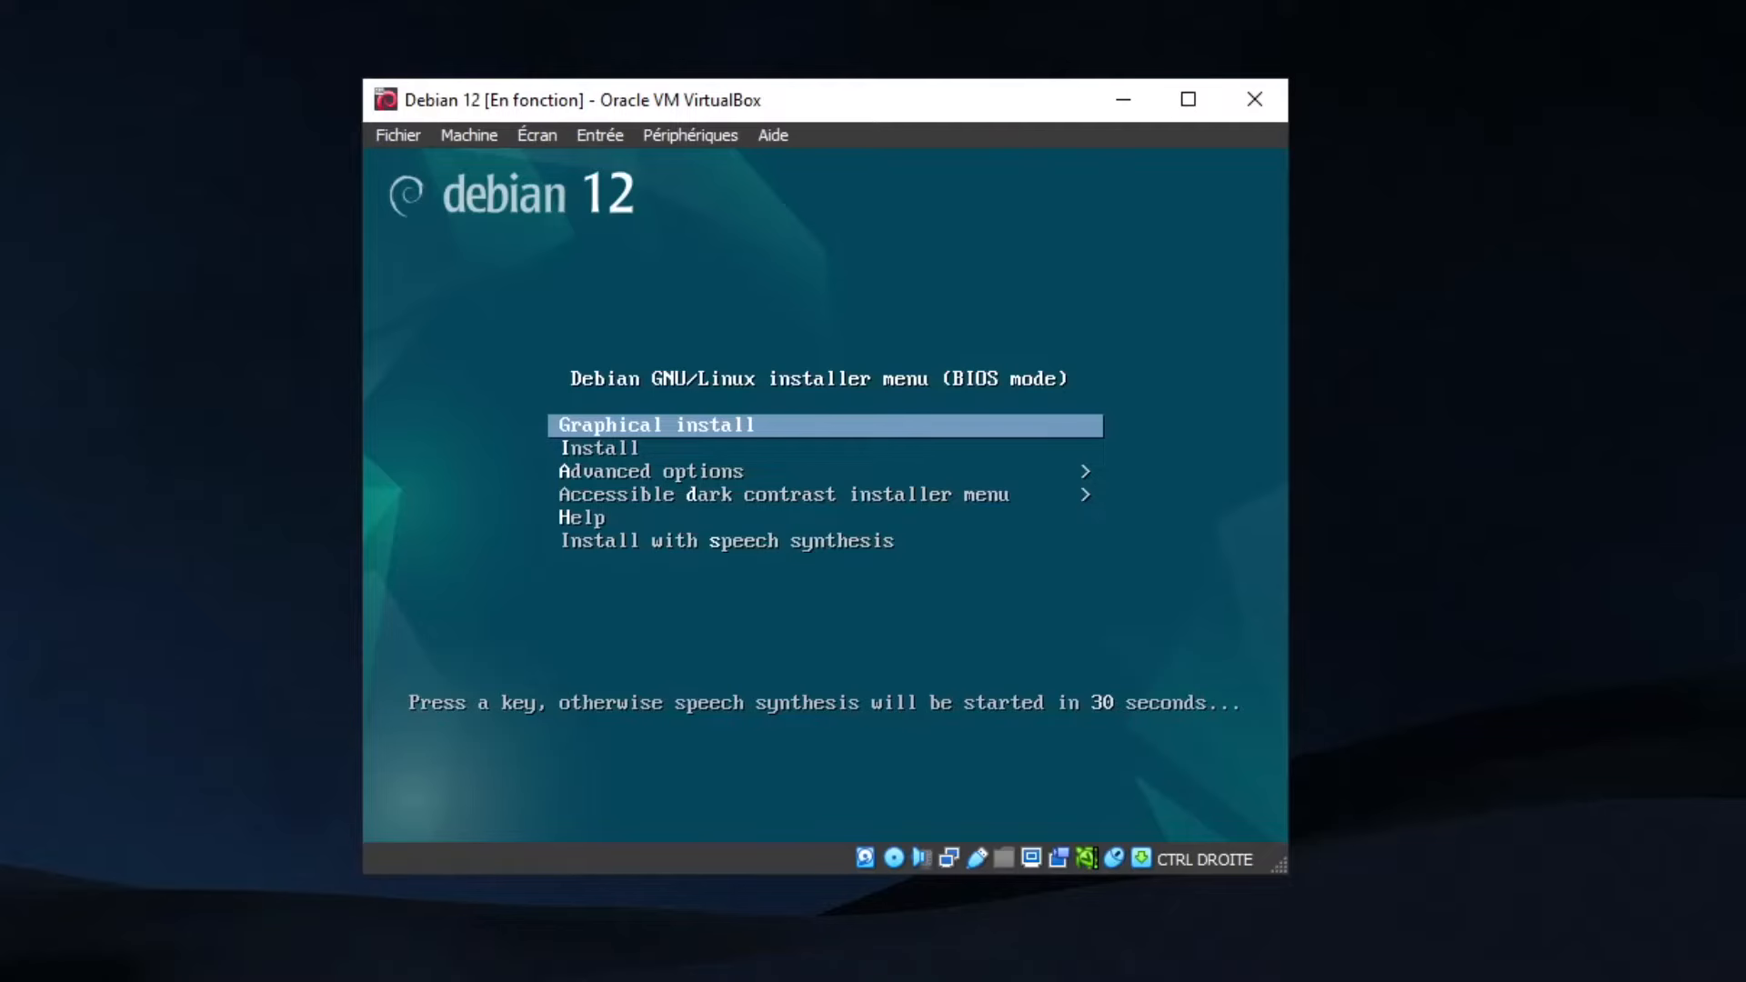
# Boot the installer using the Graphical install option
pyautogui.press('Down')
pyautogui.press('Up')
pyautogui.press('Down')
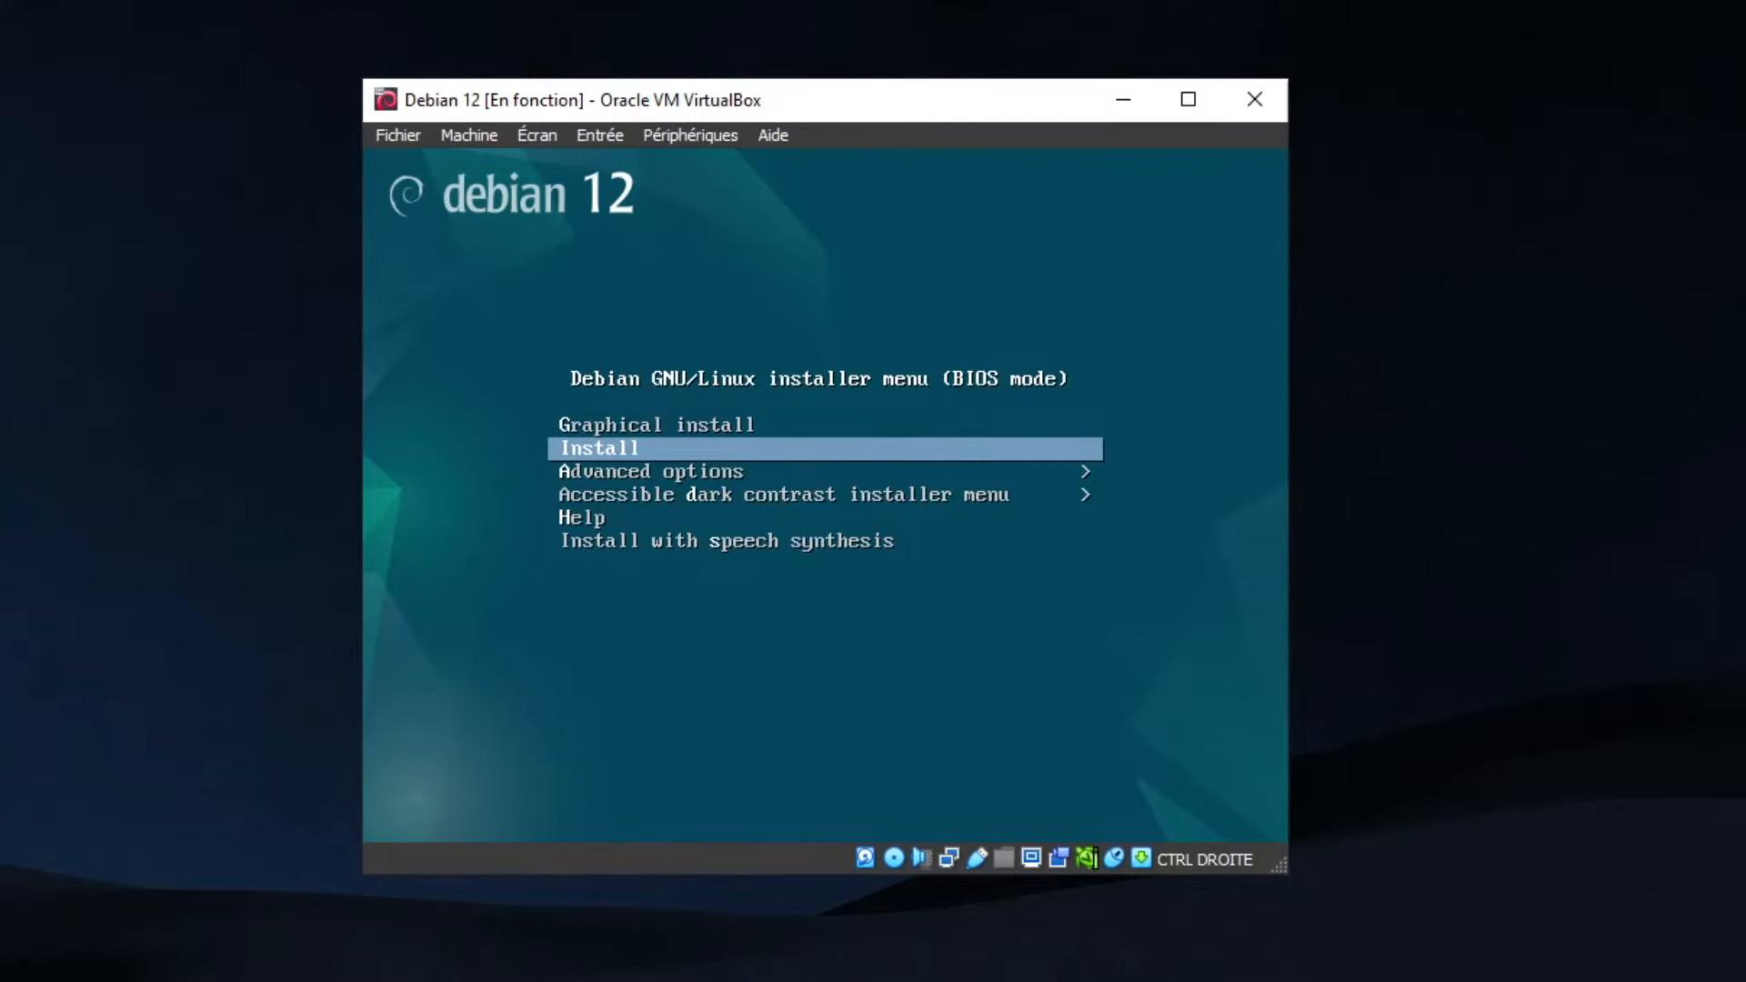
pyautogui.press('Up')
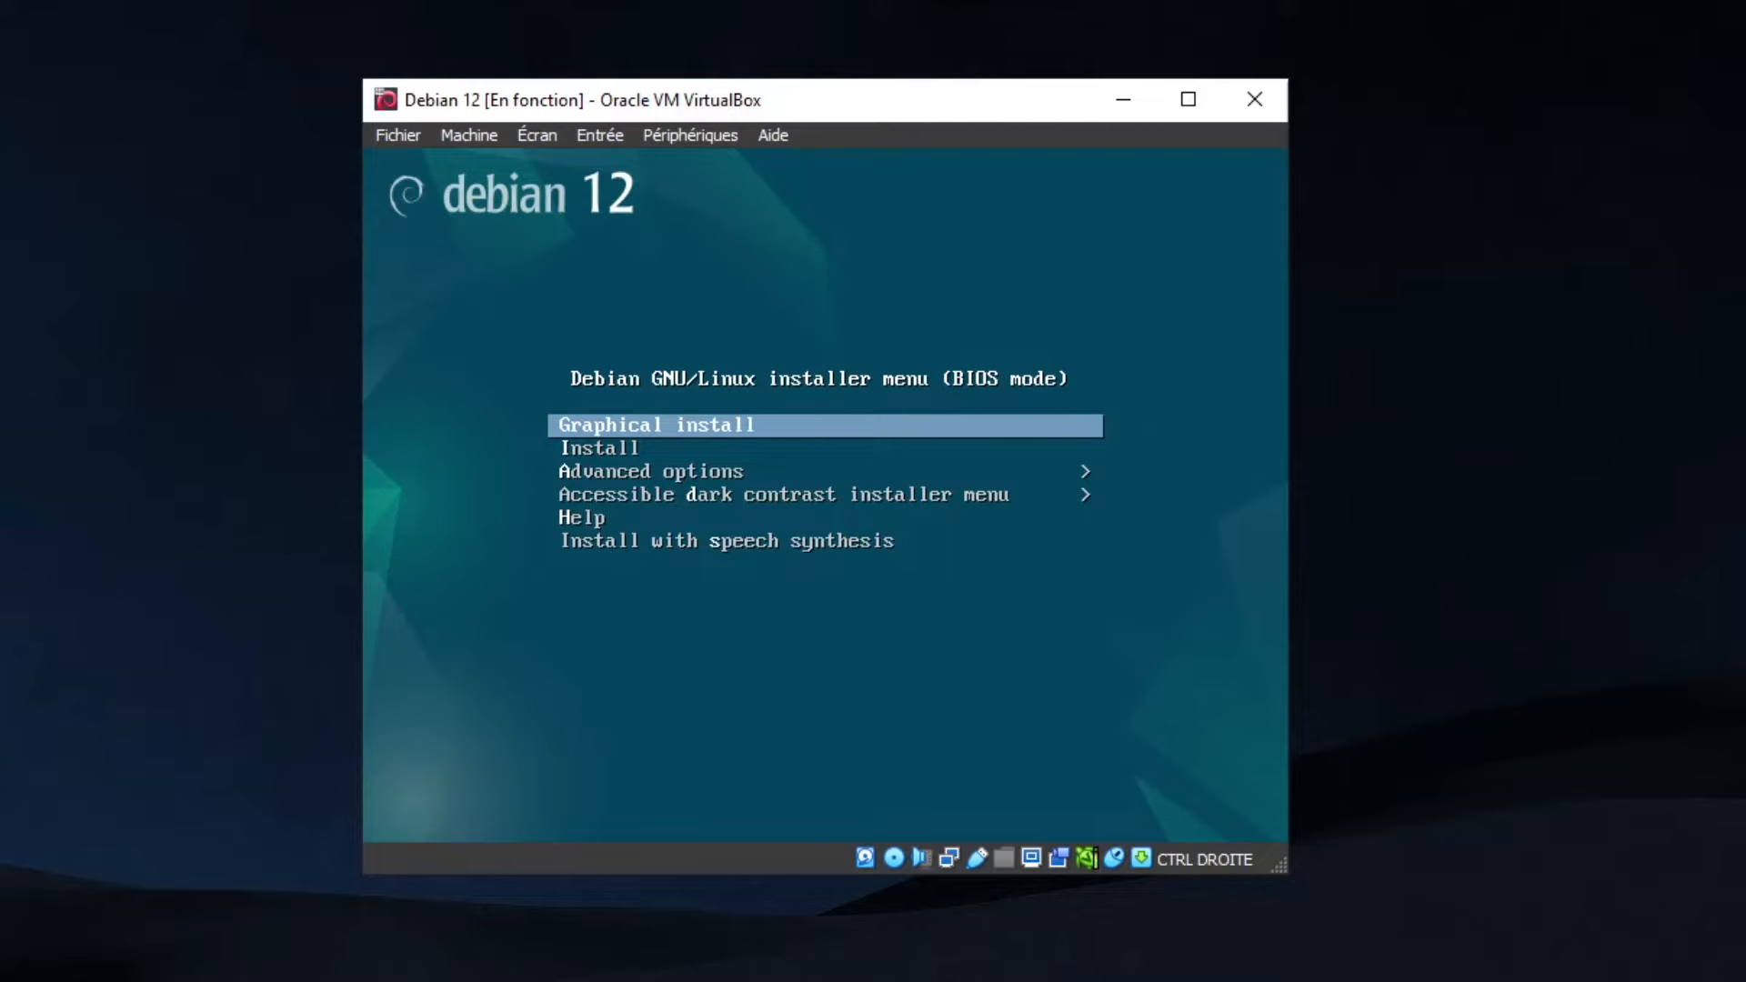
pyautogui.press('Down')
pyautogui.press('Up')
pyautogui.press('Return')
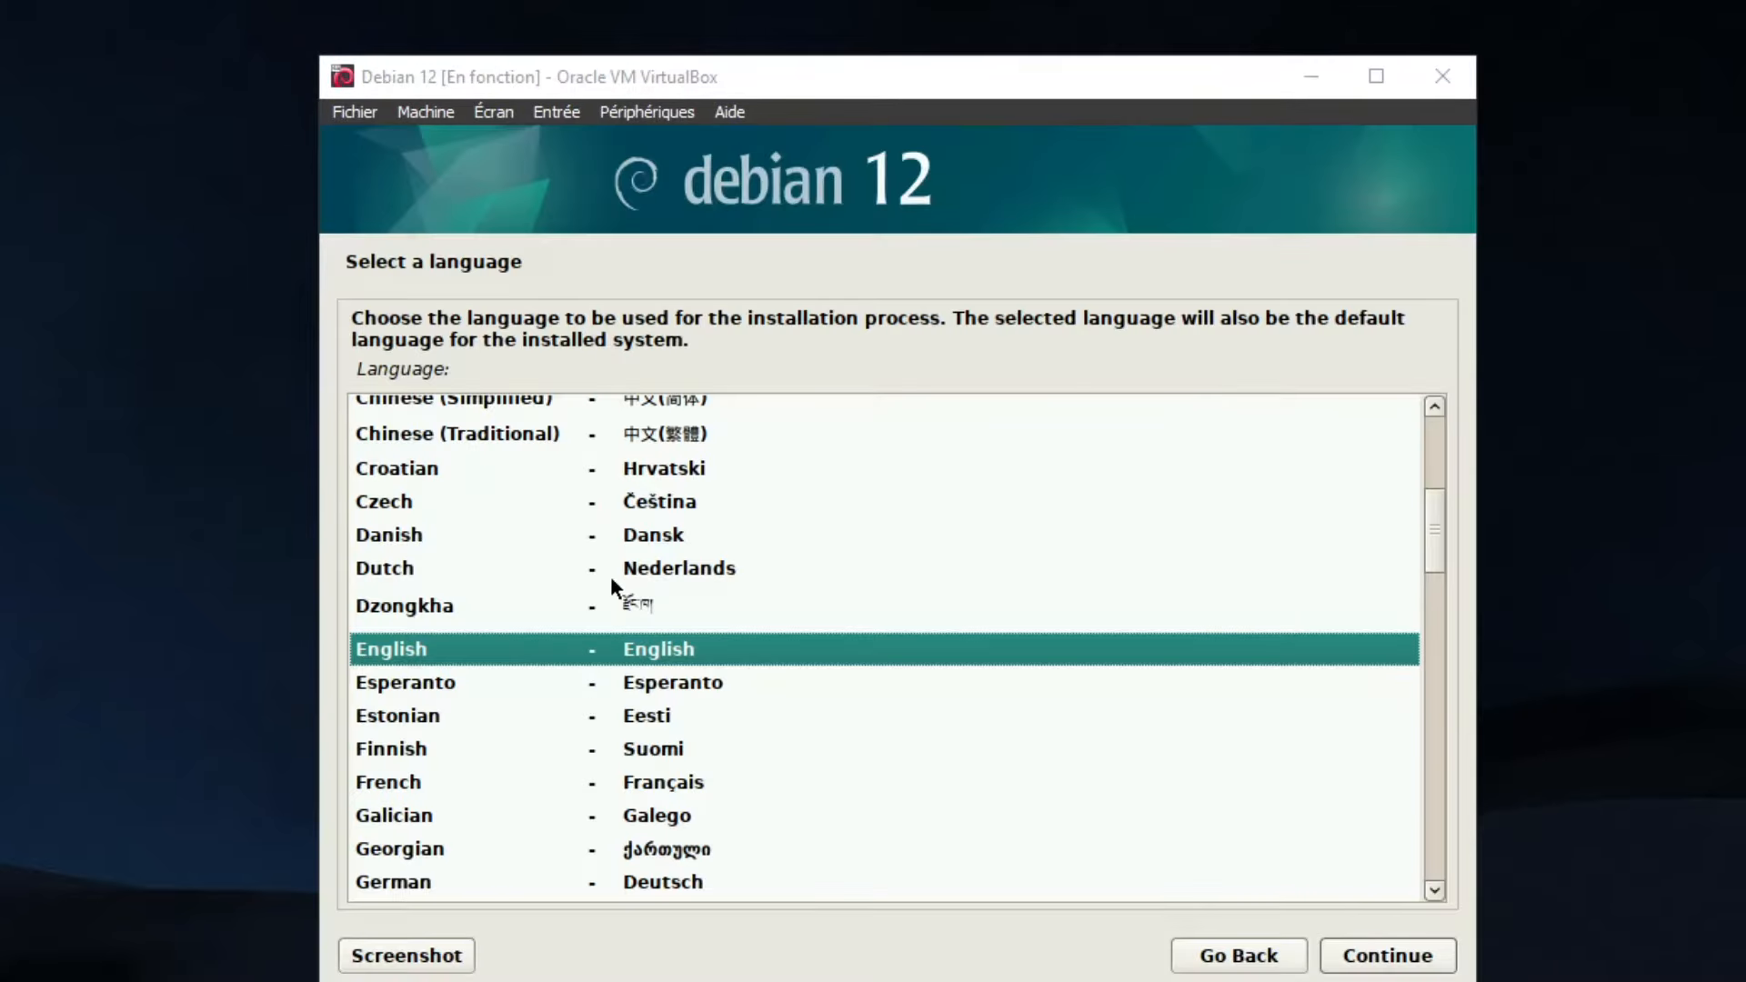
# Choose French as the installation language and accept the location
pyautogui.click(487, 784)
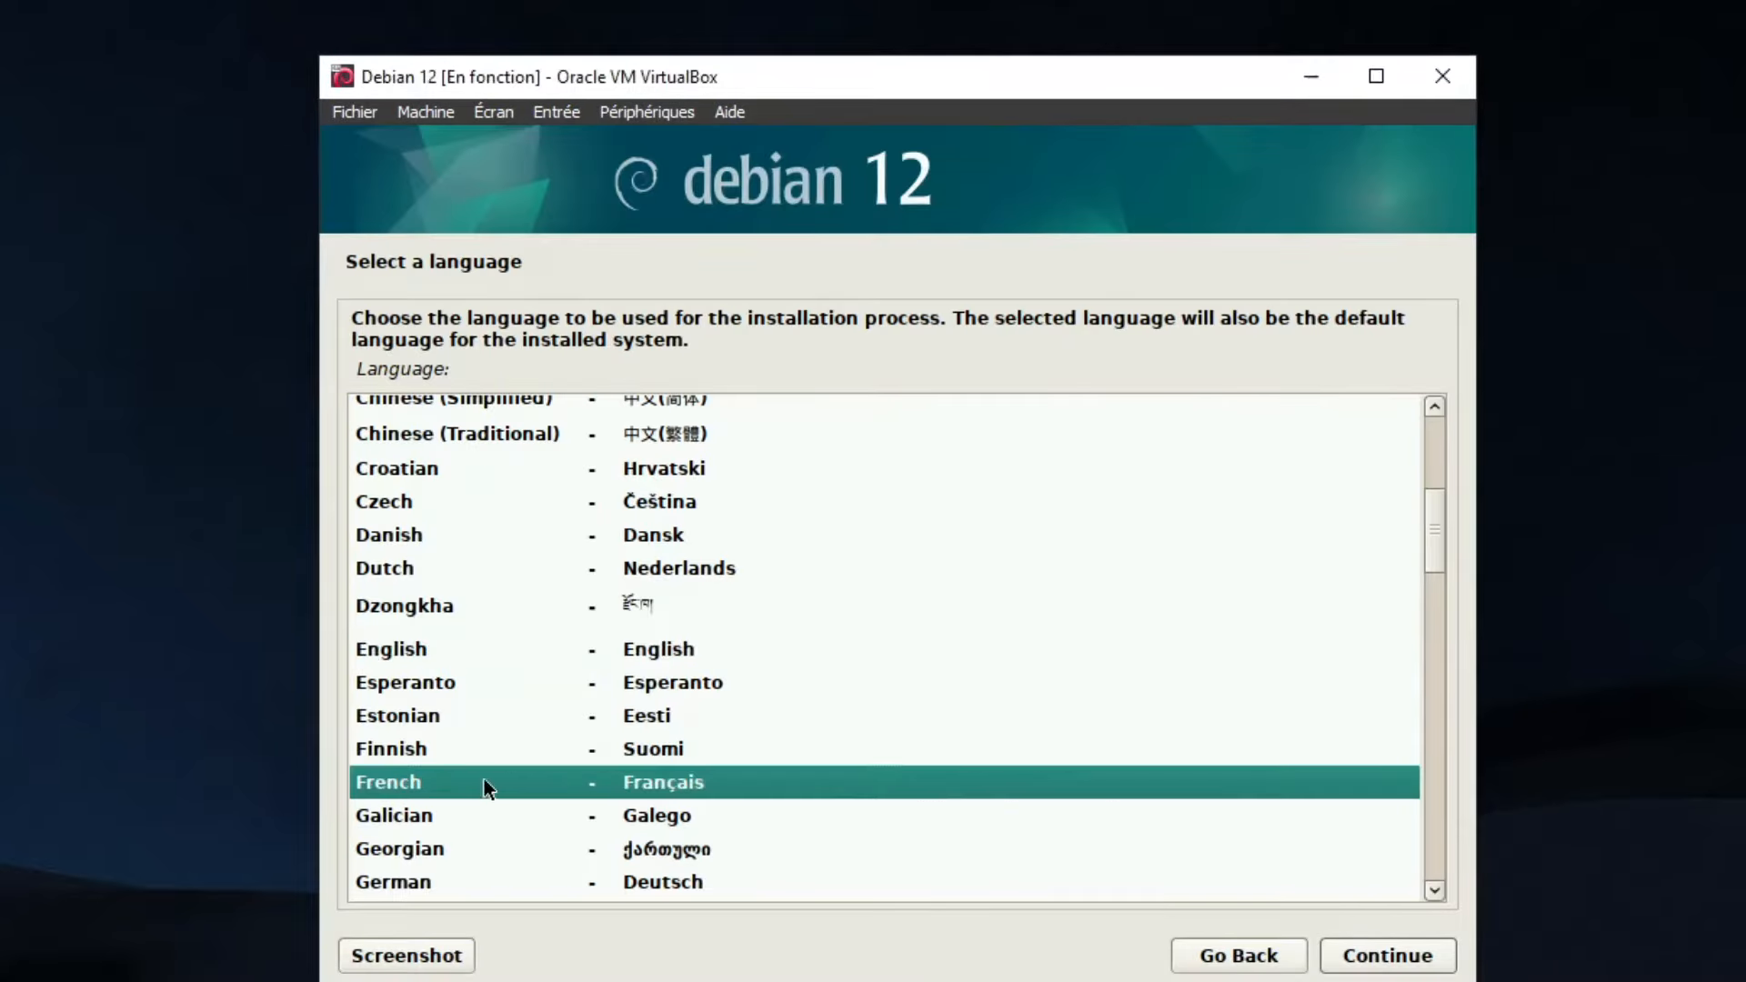
pyautogui.click(1365, 962)
pyautogui.click(1376, 966)
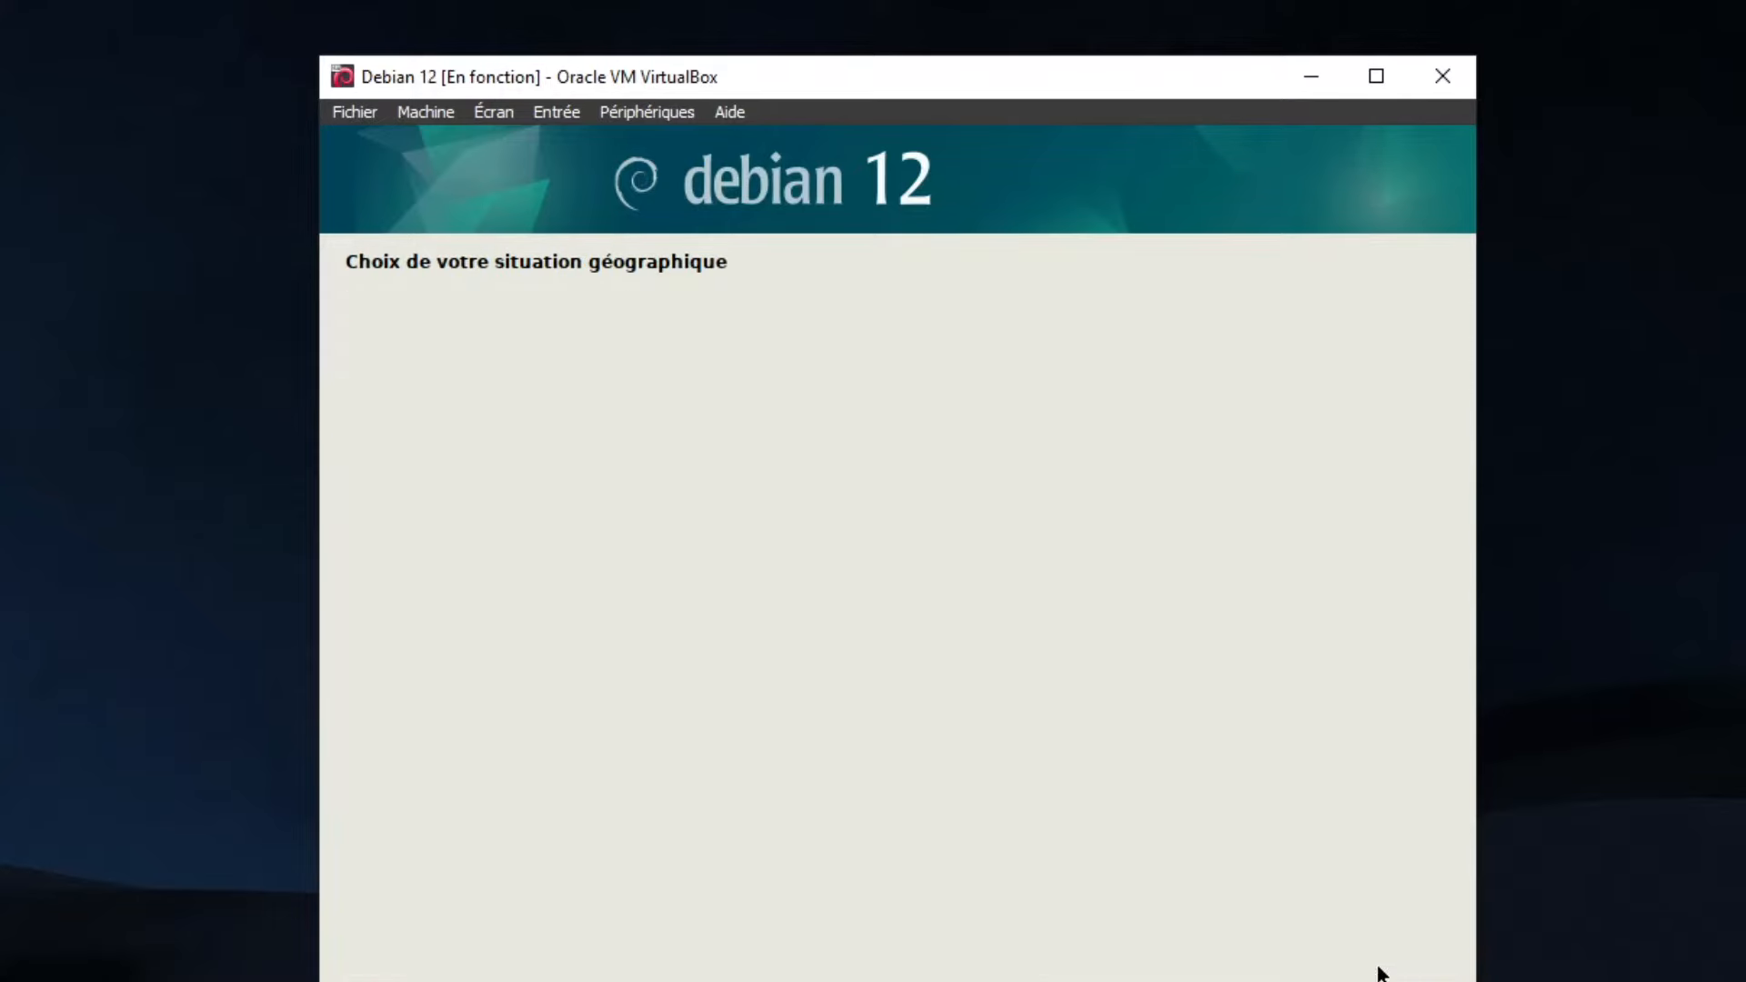
# Accept the French keyboard and set the machine name to ServeurDebian
pyautogui.click(1337, 962)
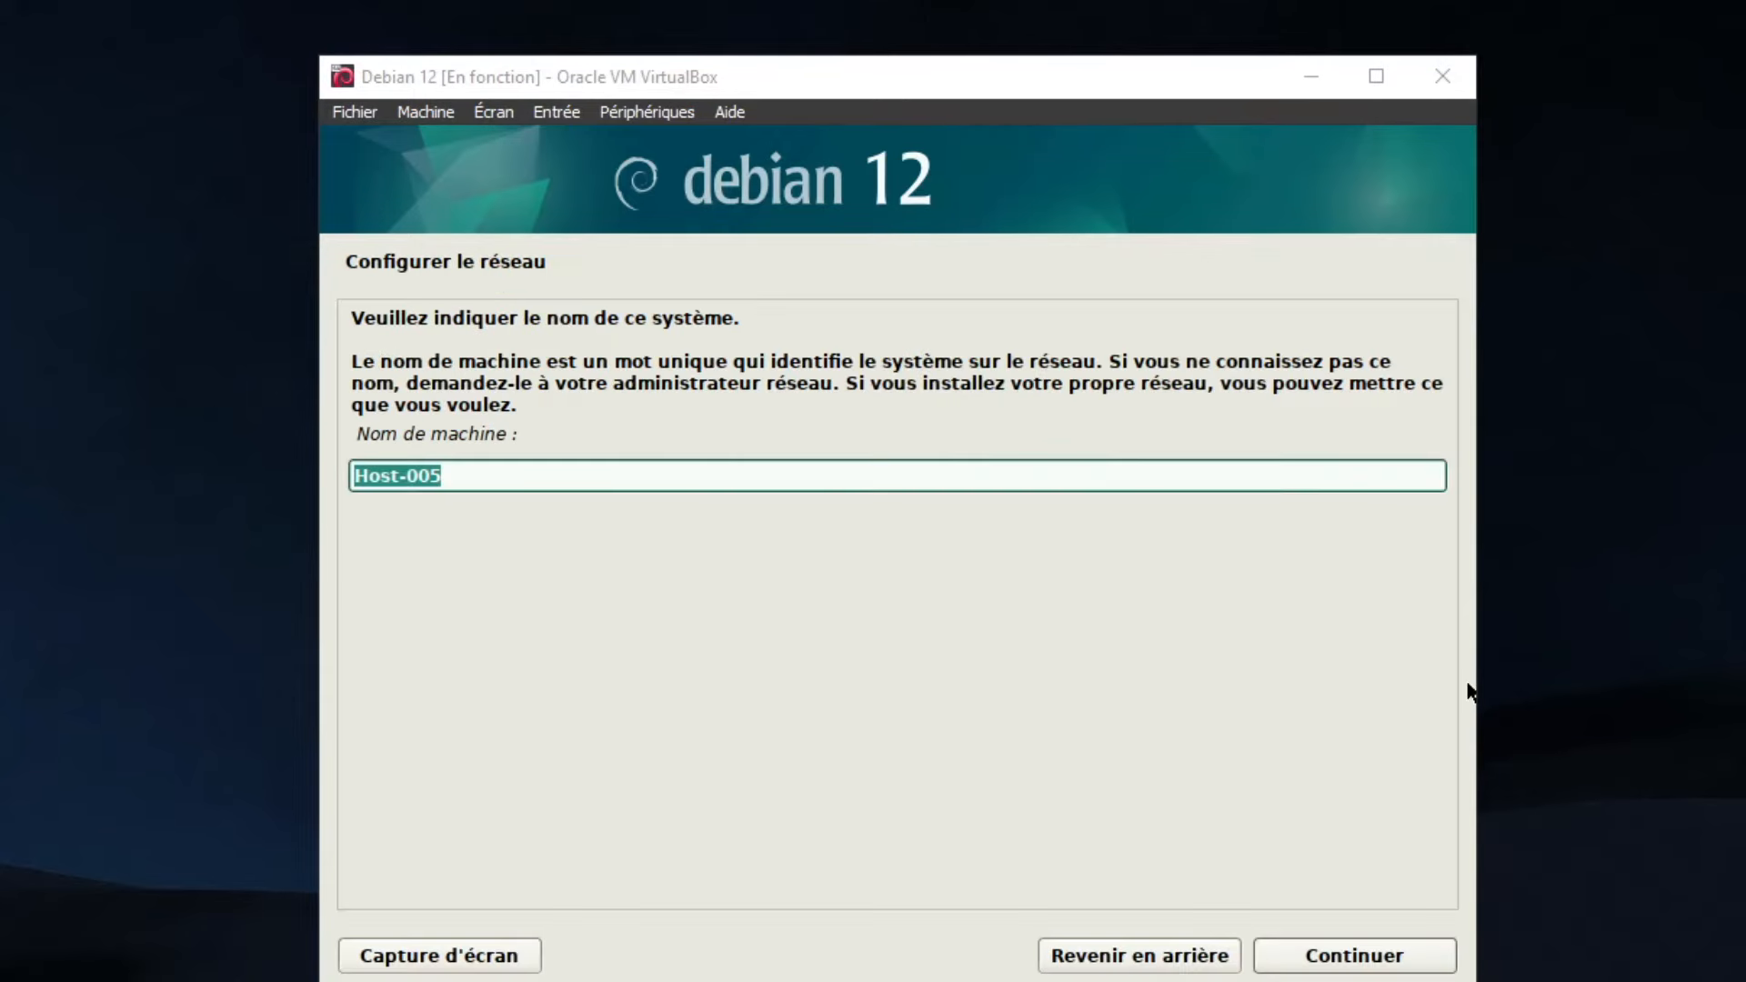
pyautogui.click(475, 469)
pyautogui.press('BackSpace')
pyautogui.press('BackSpace')
pyautogui.press('BackSpace')
pyautogui.press('BackSpace')
pyautogui.press('BackSpace')
pyautogui.press('BackSpace')
pyautogui.press('BackSpace')
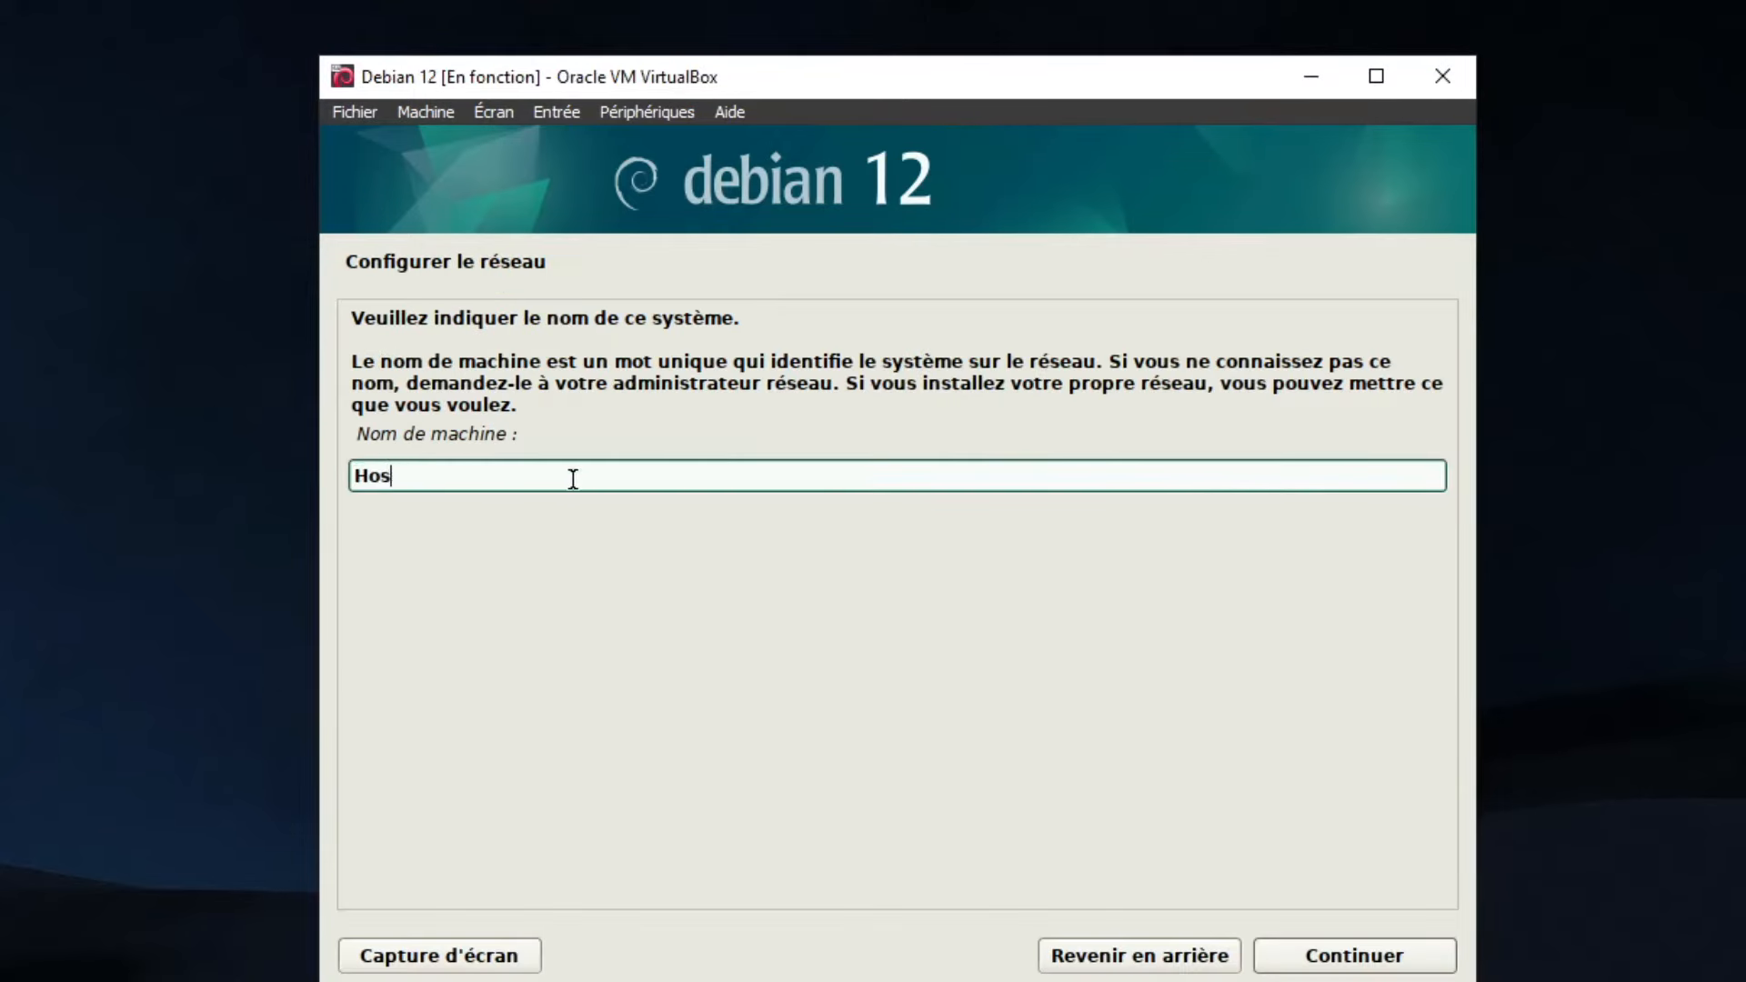
pyautogui.write('DEbian')
pyautogui.press('BackSpace')
pyautogui.press('BackSpace')
pyautogui.press('BackSpace')
pyautogui.press('BackSpace')
pyautogui.press('BackSpace')
pyautogui.press('BackSpace')
pyautogui.write('ServeurDebian')
pyautogui.press('Tab')
pyautogui.click(1355, 953)
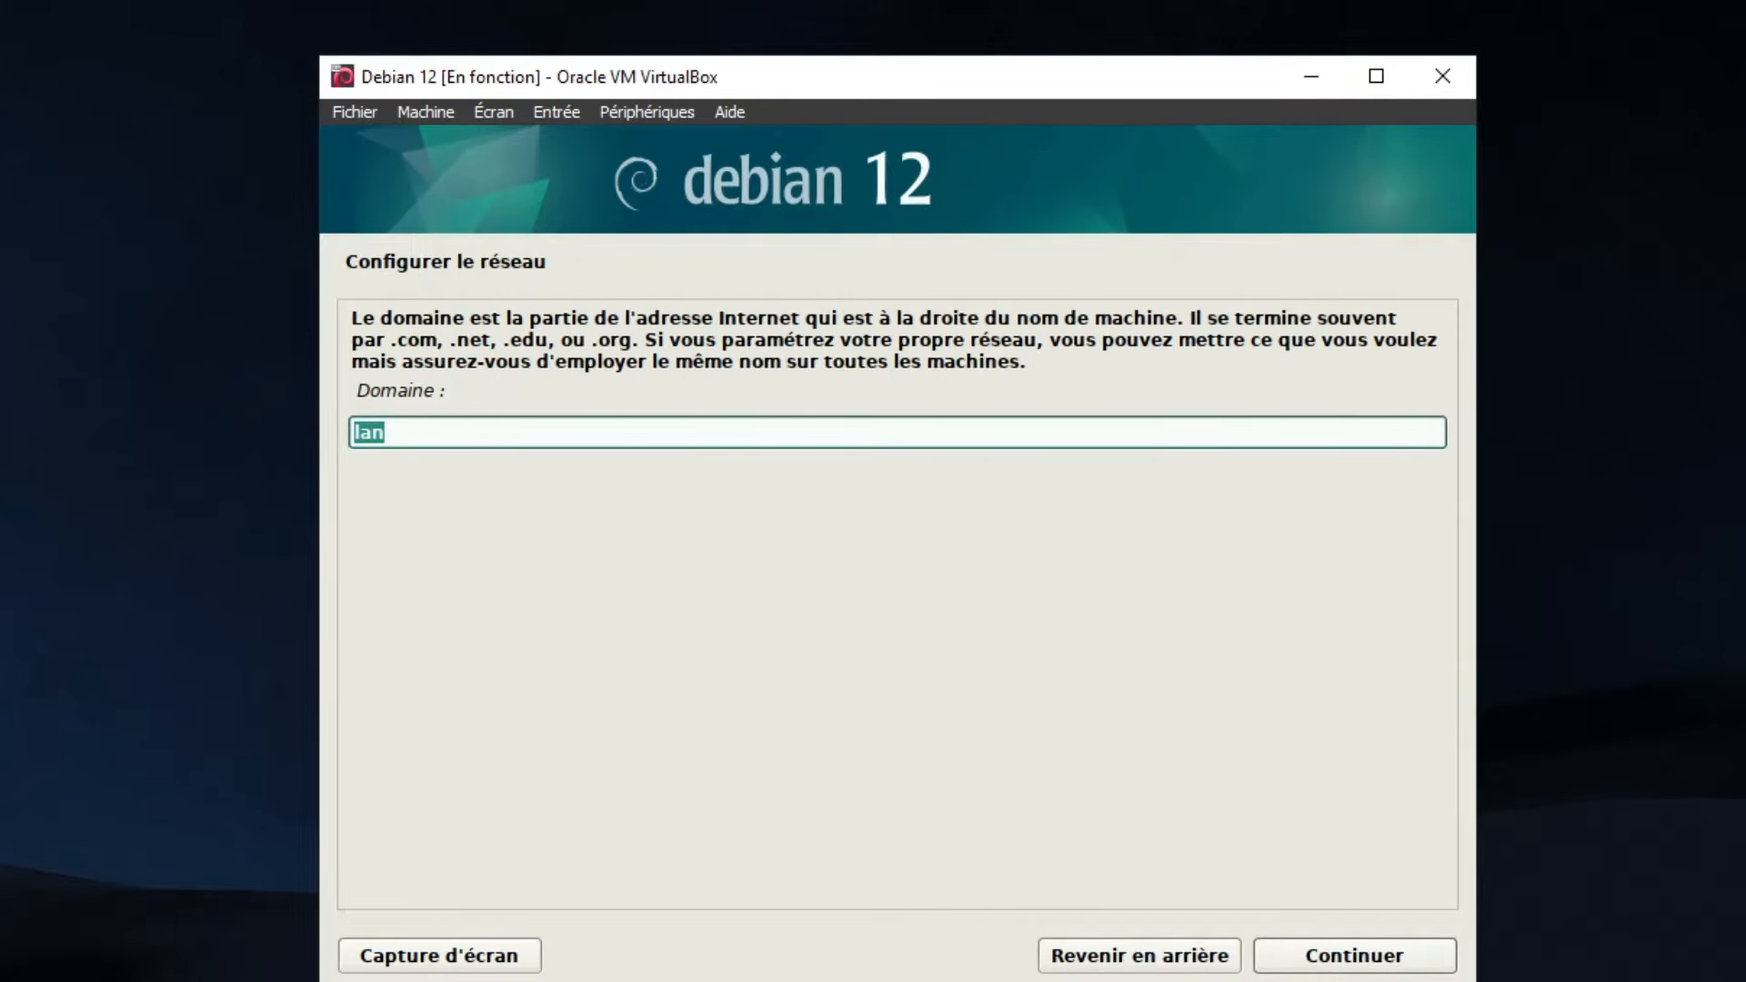
# Keep the lan domain, set the root password, and create a user with full name and password
pyautogui.click(1399, 955)
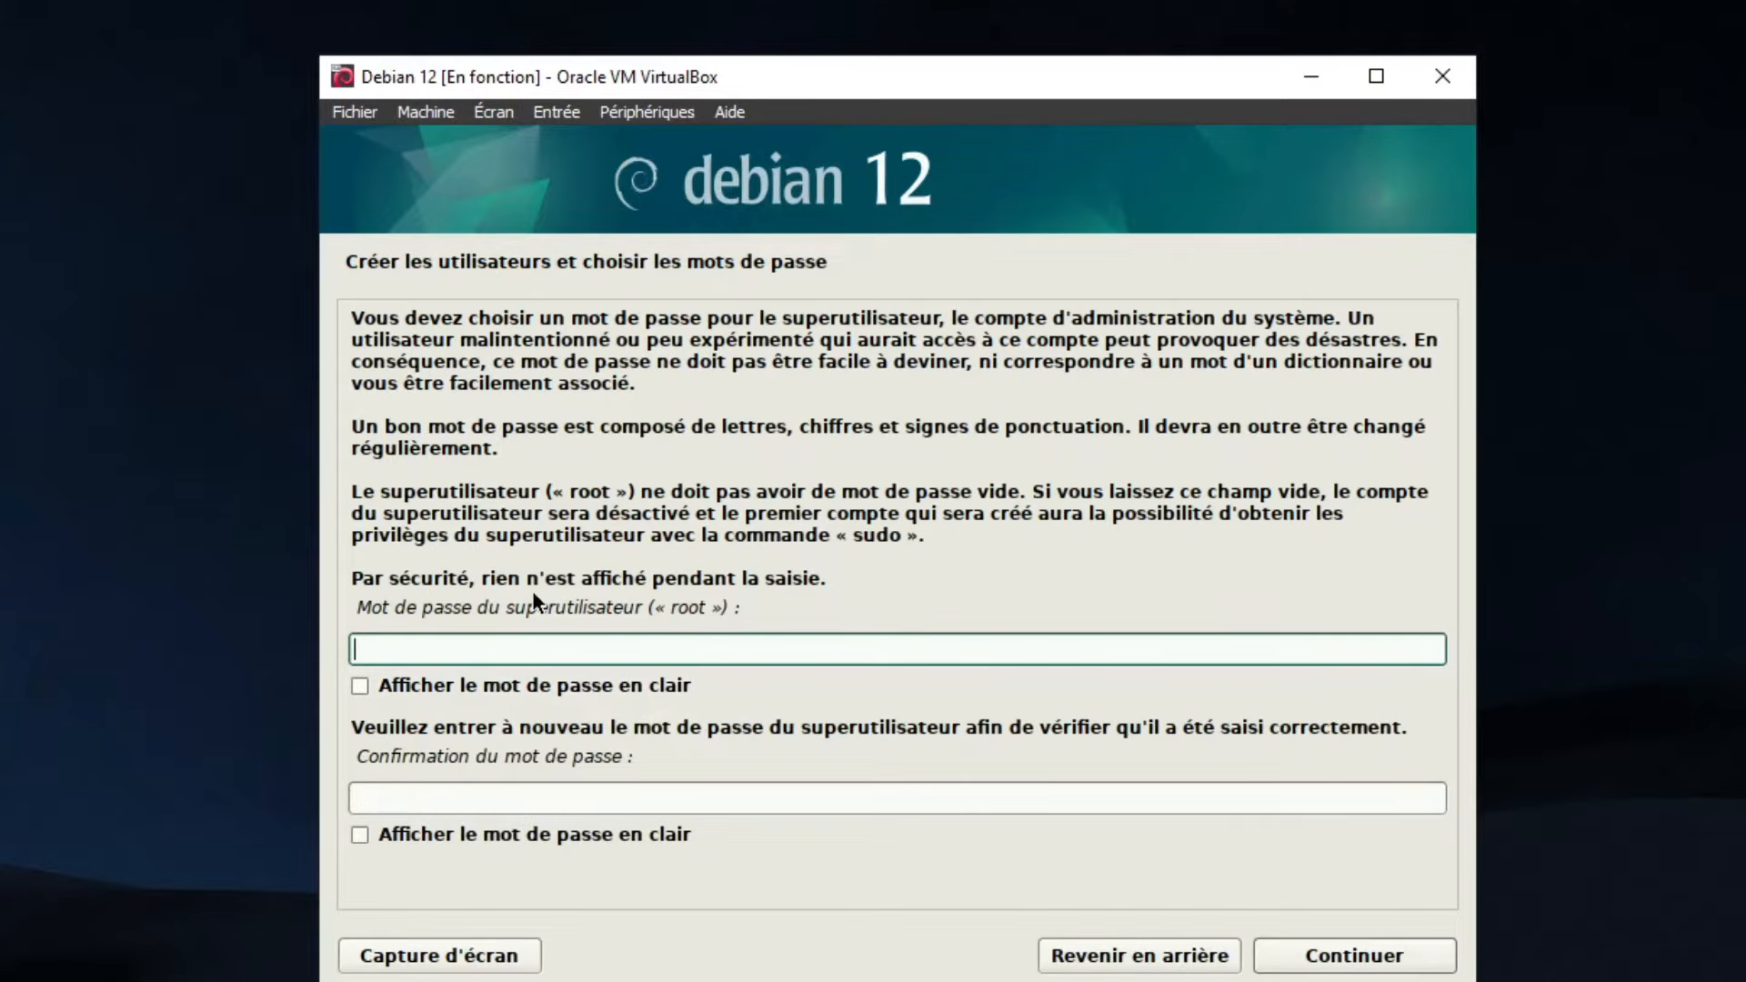
pyautogui.write('admin')
pyautogui.press('Tab')
pyautogui.write('admin')
pyautogui.click(1327, 953)
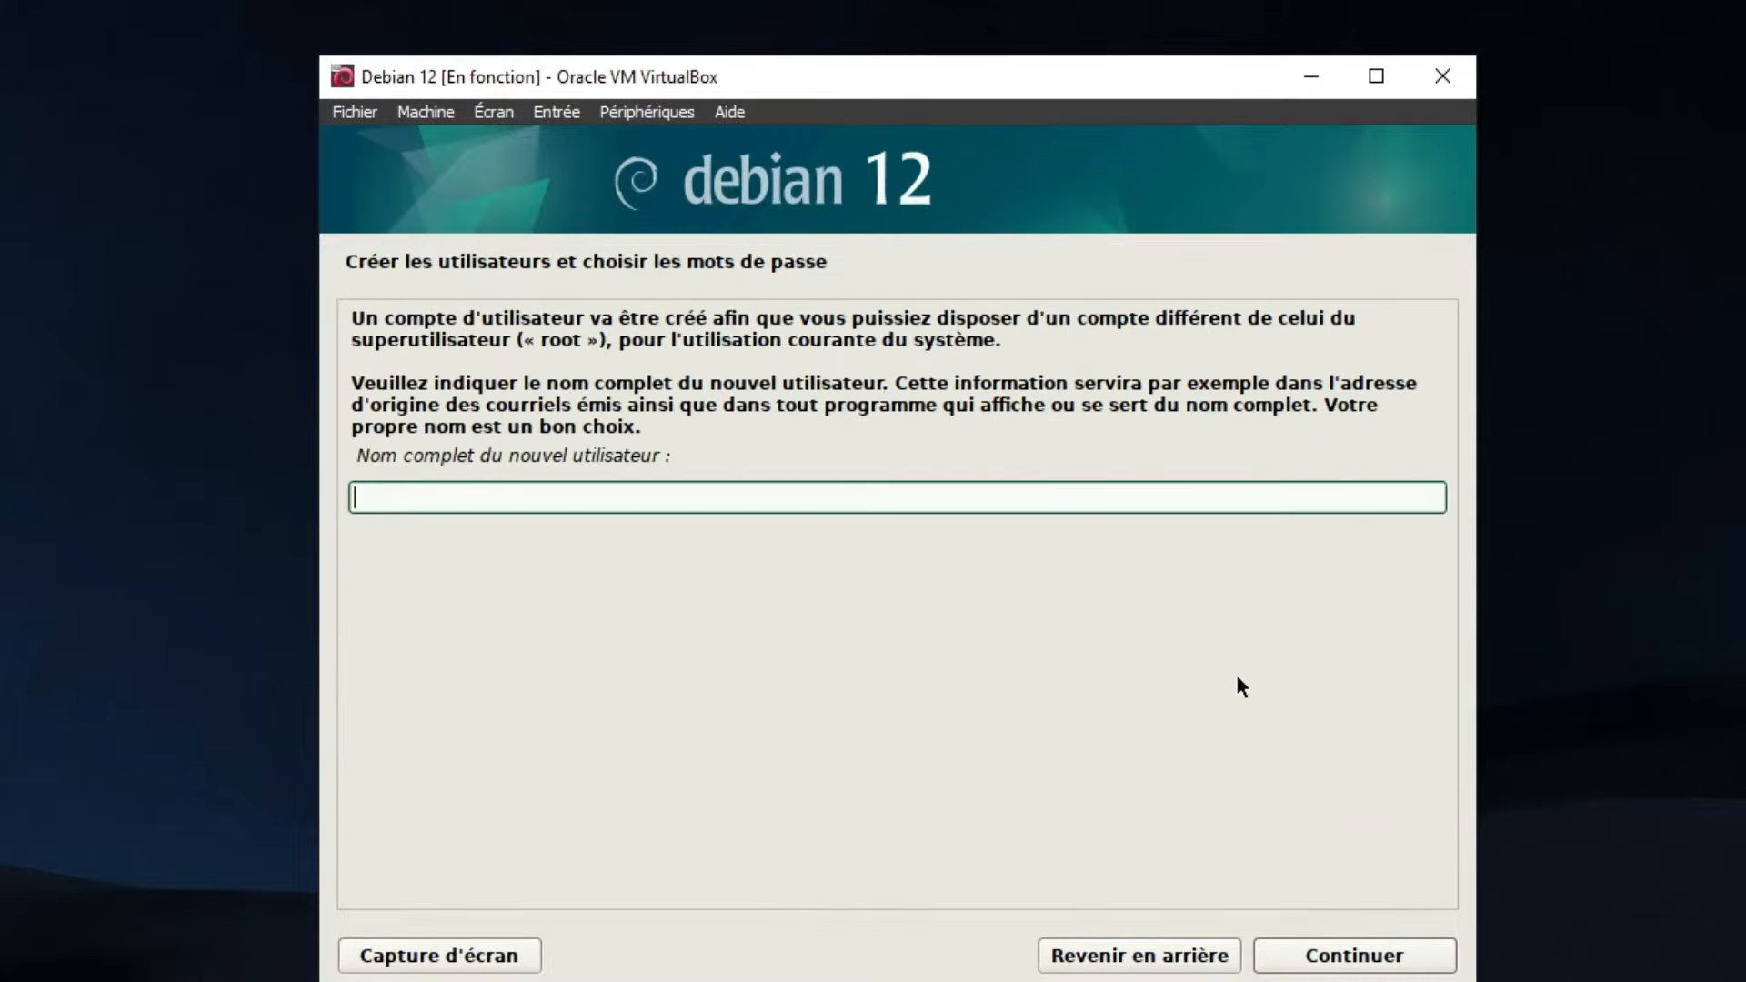
pyautogui.write('kyzaro')
pyautogui.press('Return')
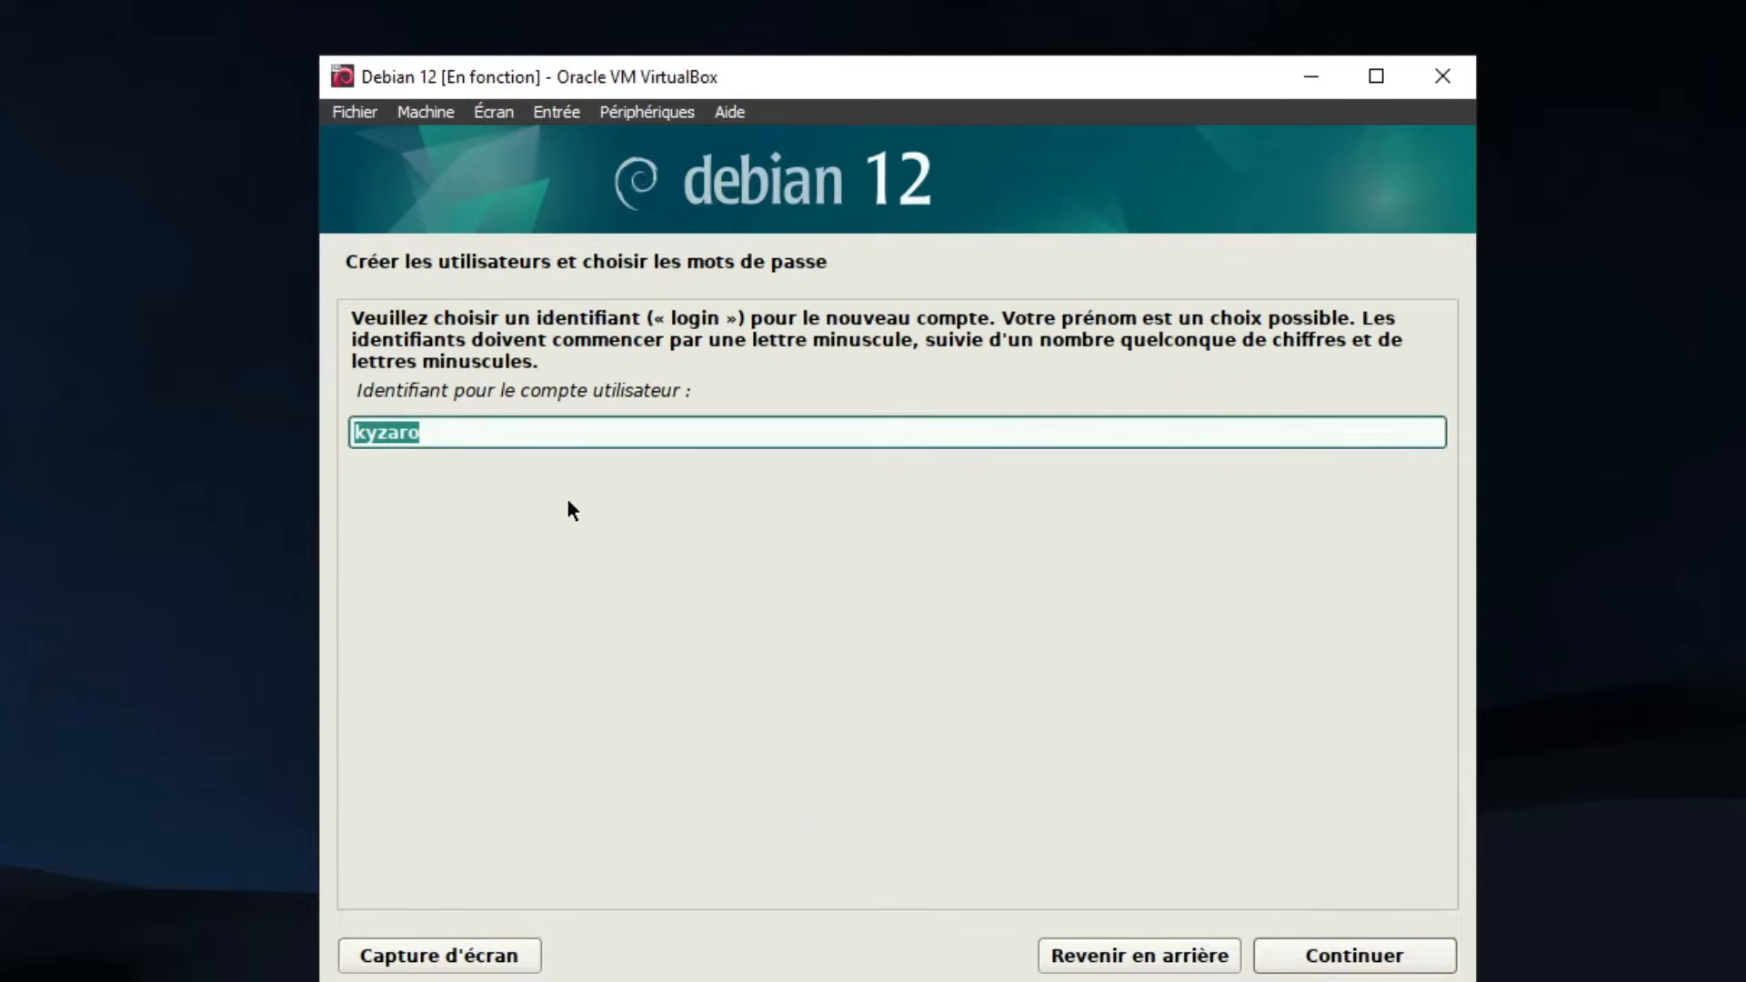
pyautogui.click(1337, 951)
pyautogui.write('abcabc')
pyautogui.press('Tab')
pyautogui.write('abcabc')
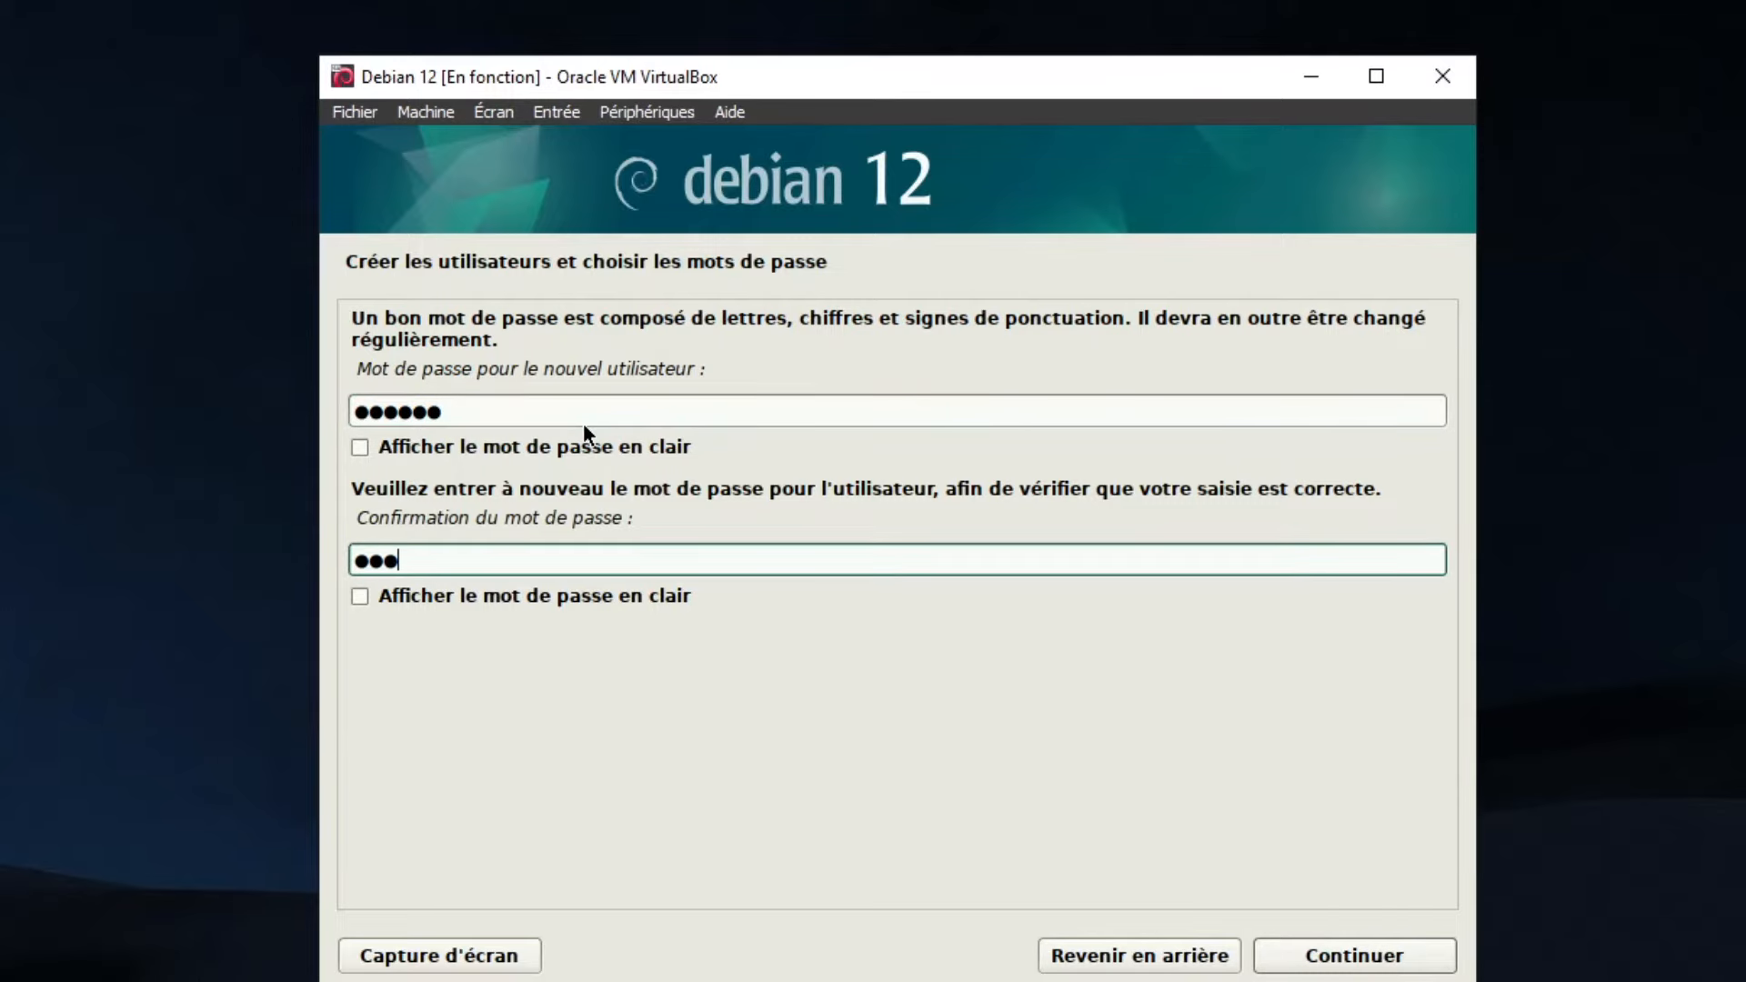
pyautogui.click(1323, 955)
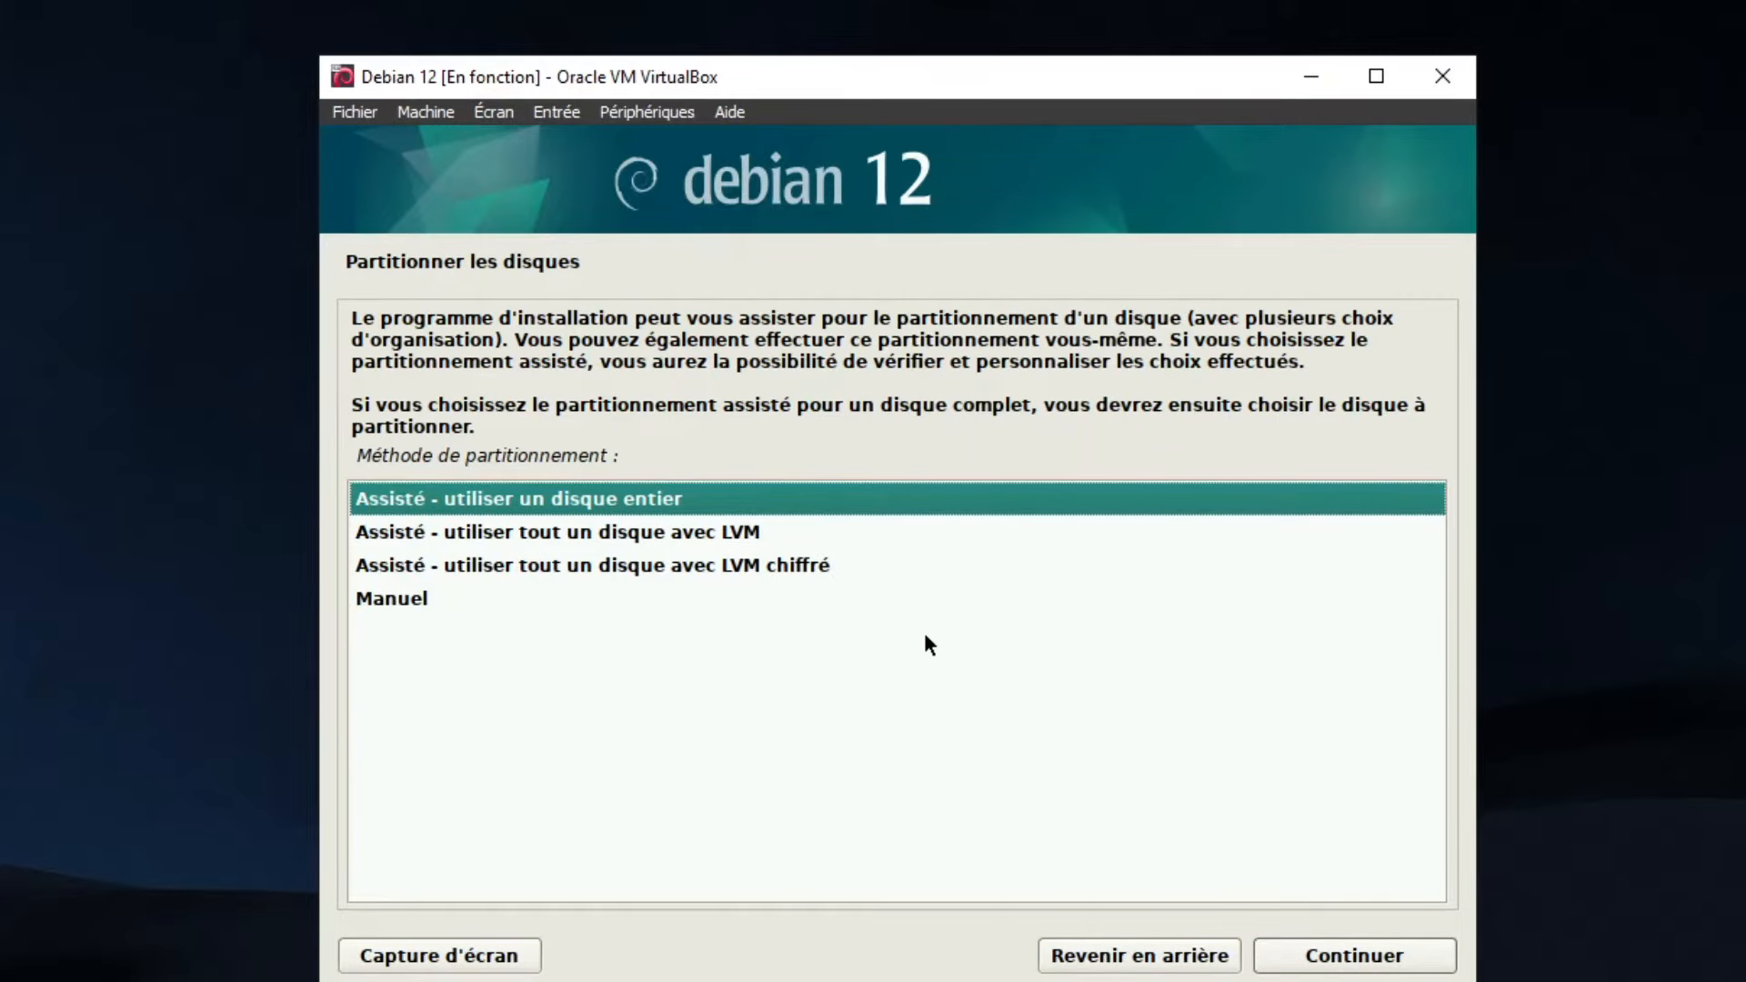
# Partition disk sda with guided whole-disk, everything in one partition, and write the changes
pyautogui.click(1349, 959)
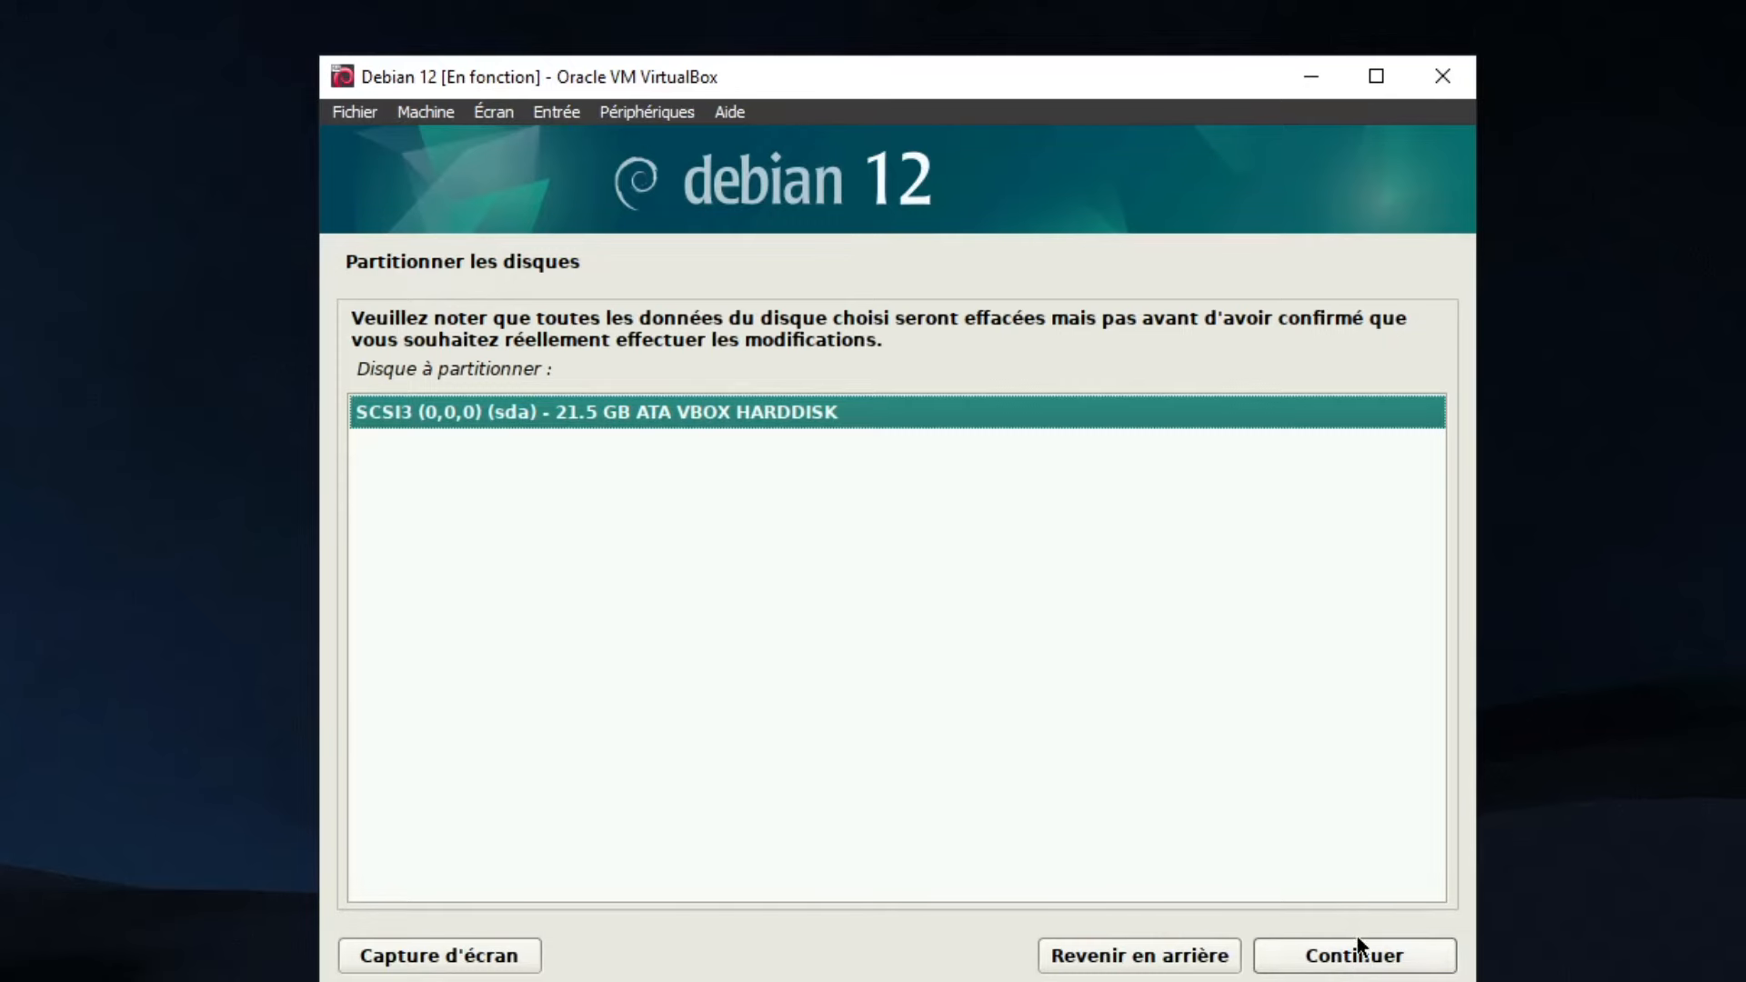
pyautogui.click(1356, 972)
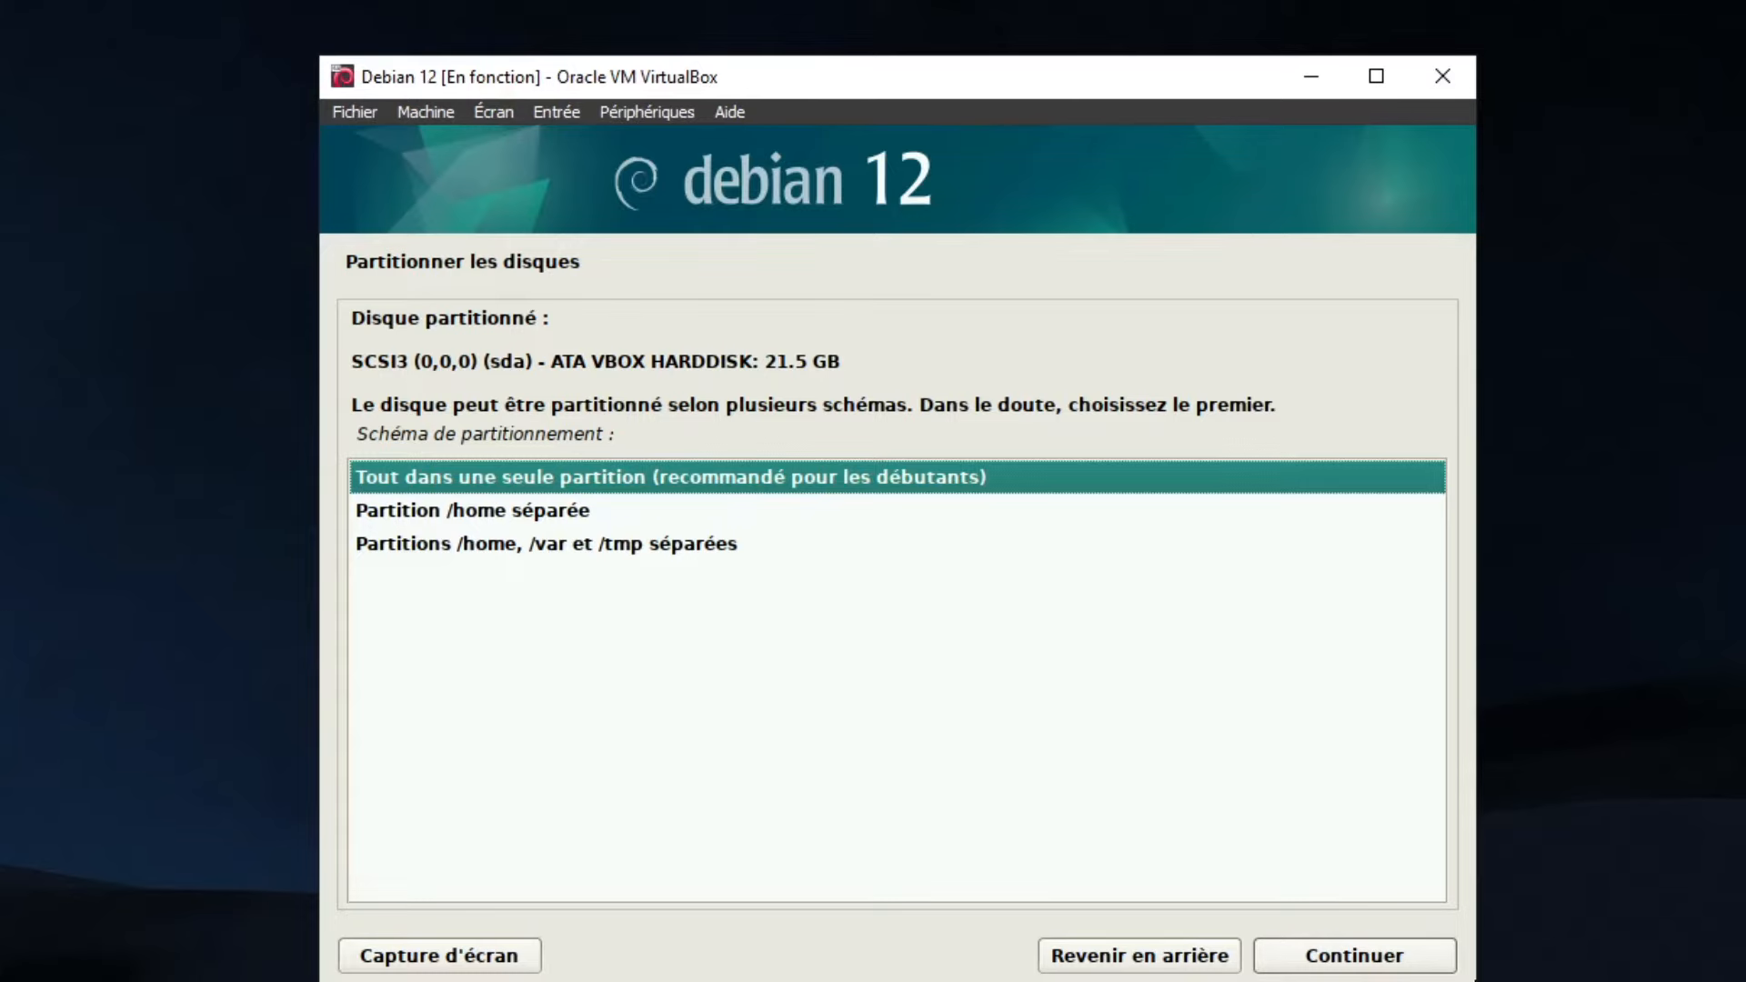
pyautogui.click(1382, 964)
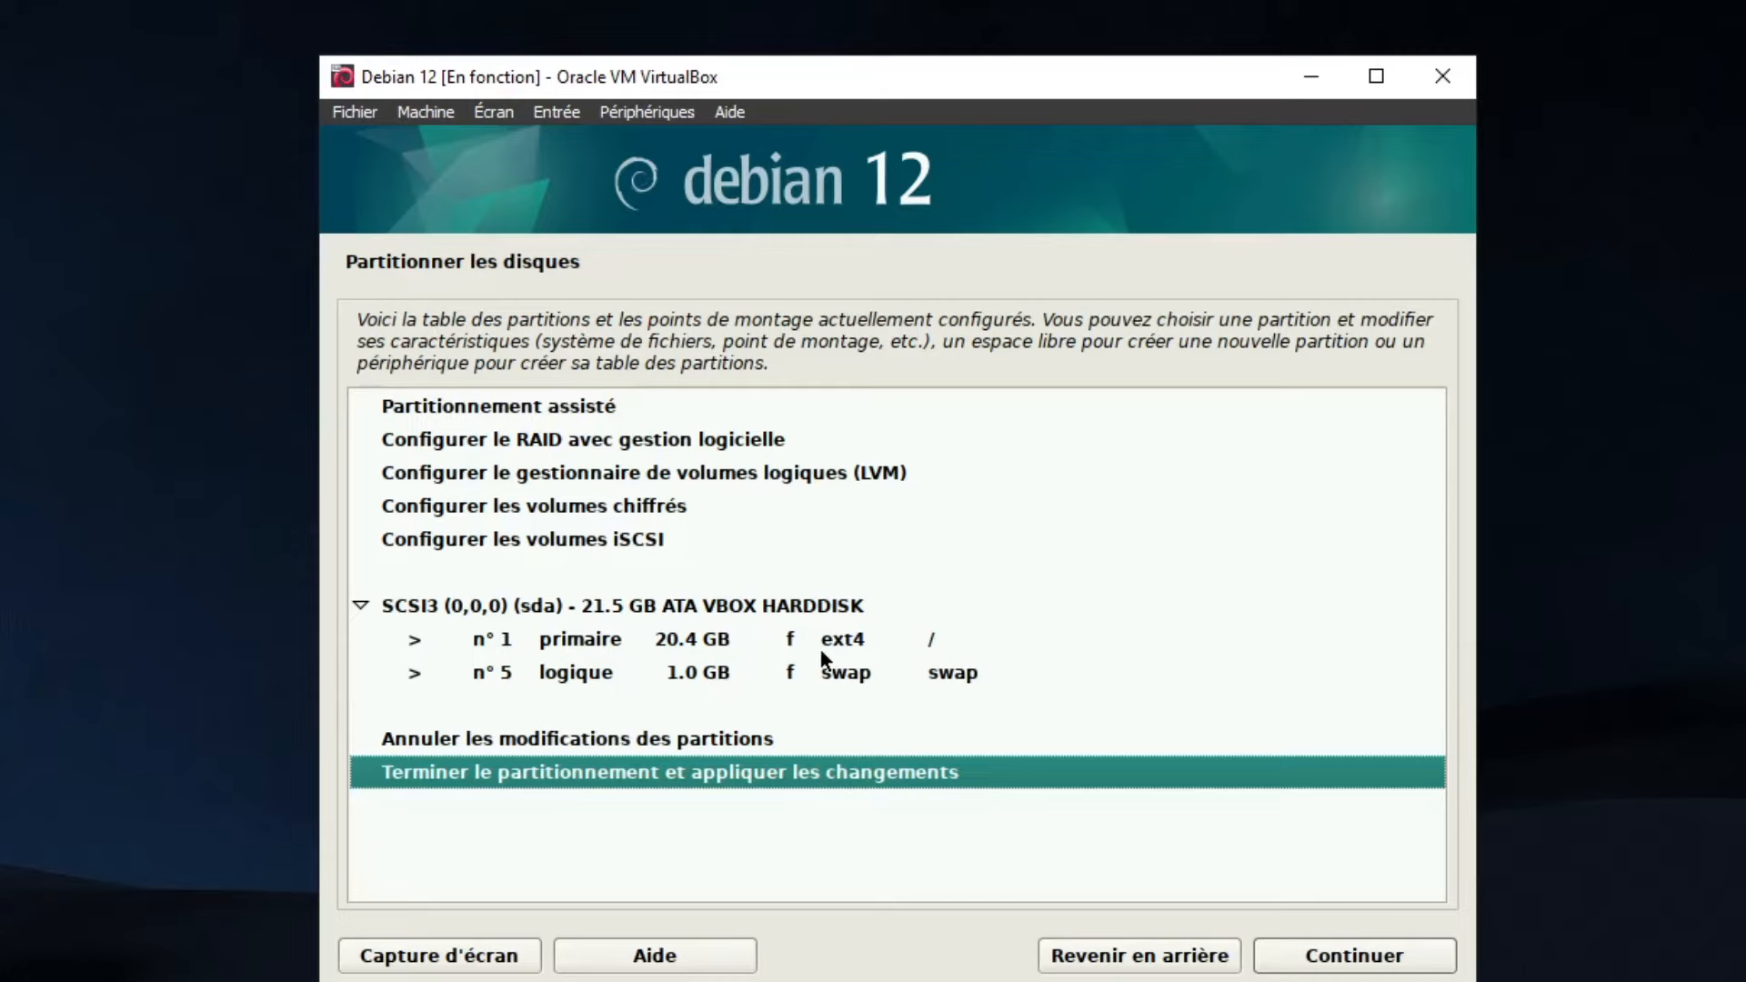
pyautogui.click(1367, 954)
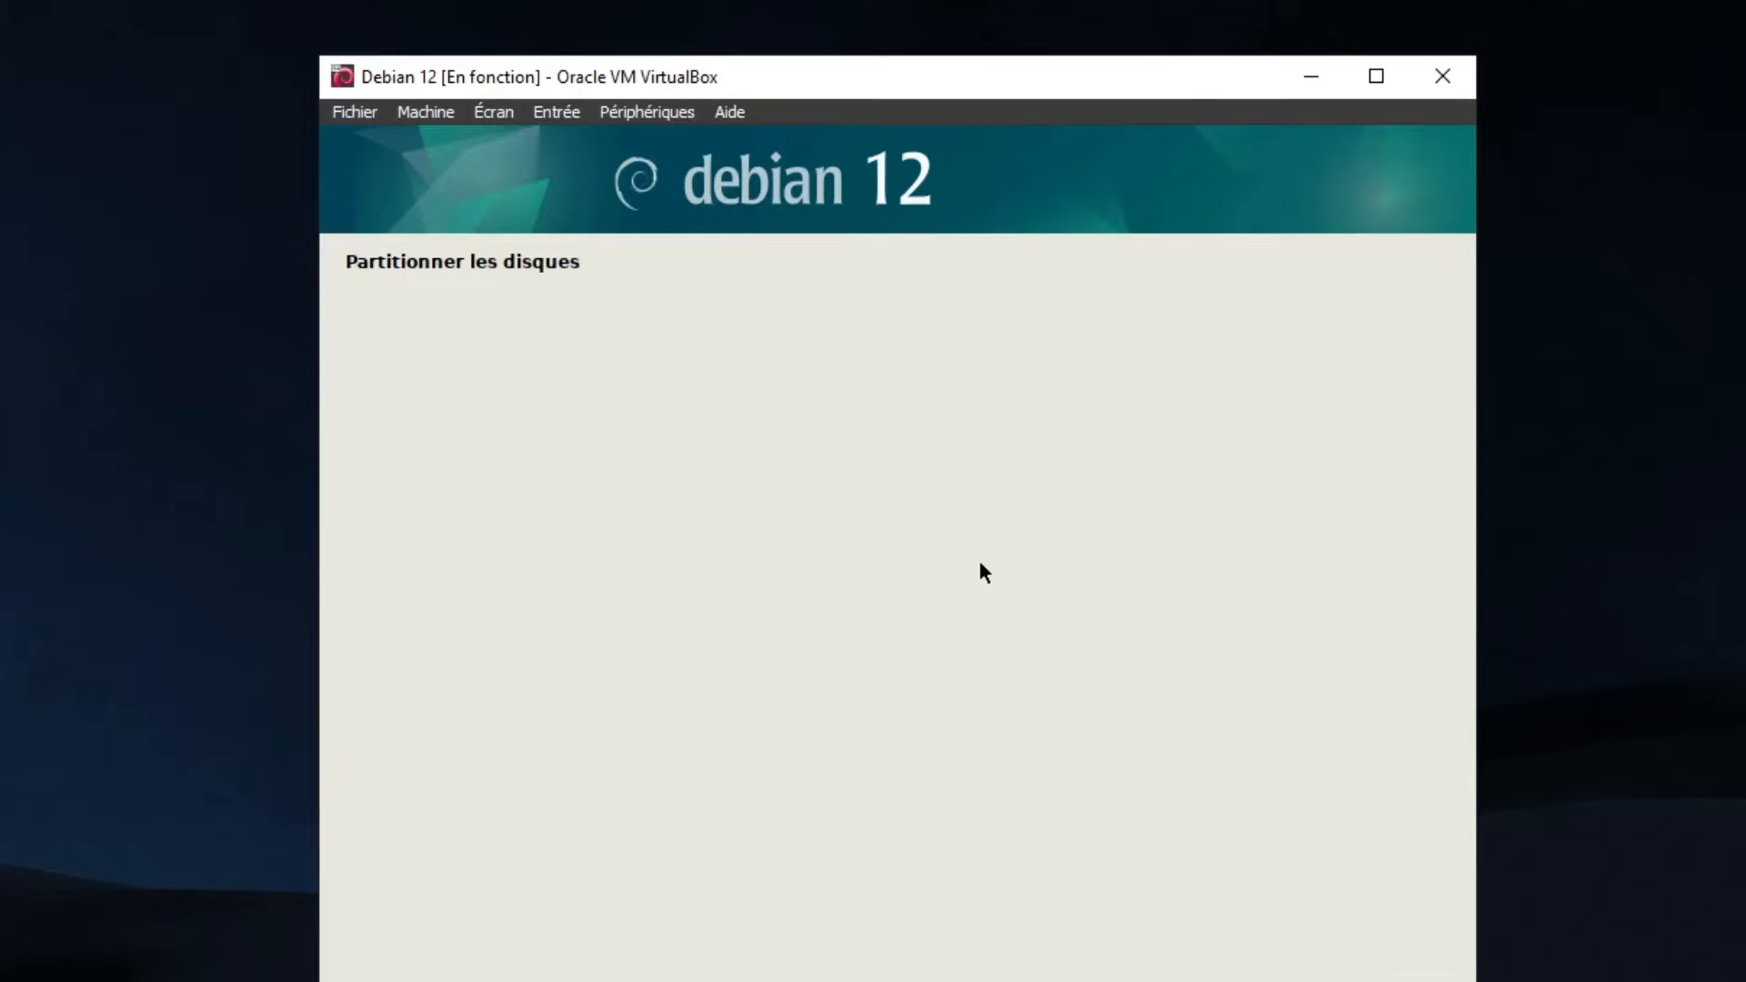
pyautogui.click(445, 600)
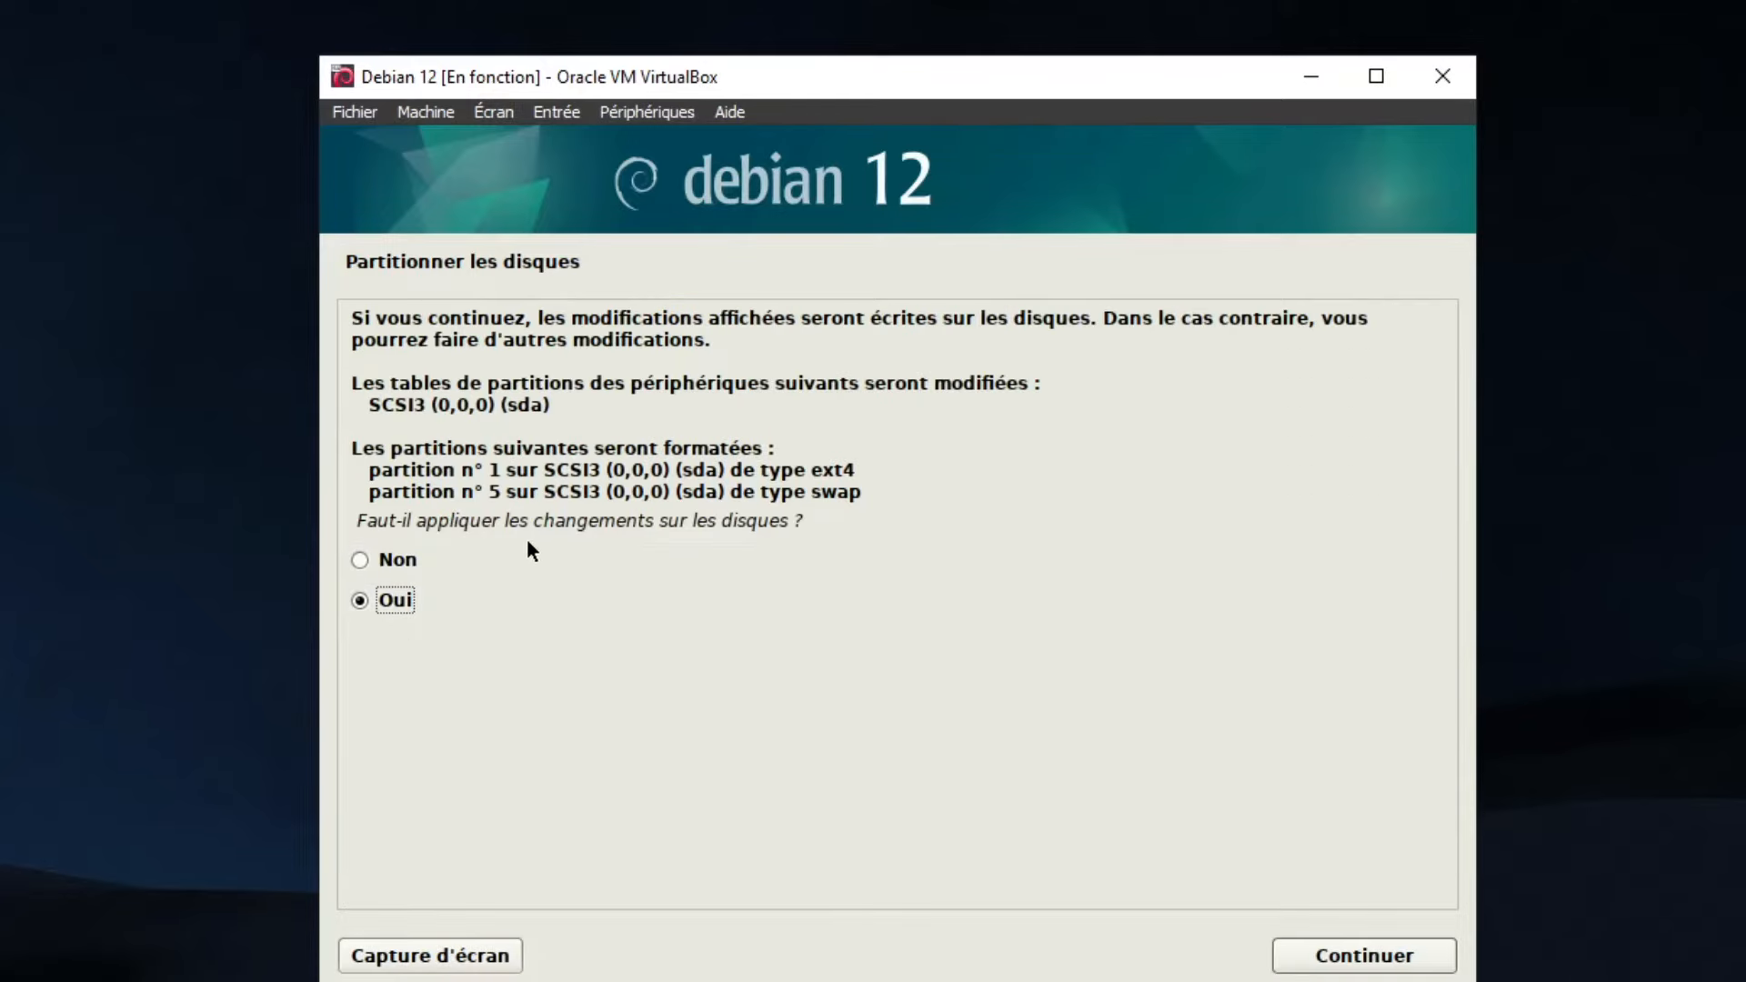
pyautogui.click(1306, 955)
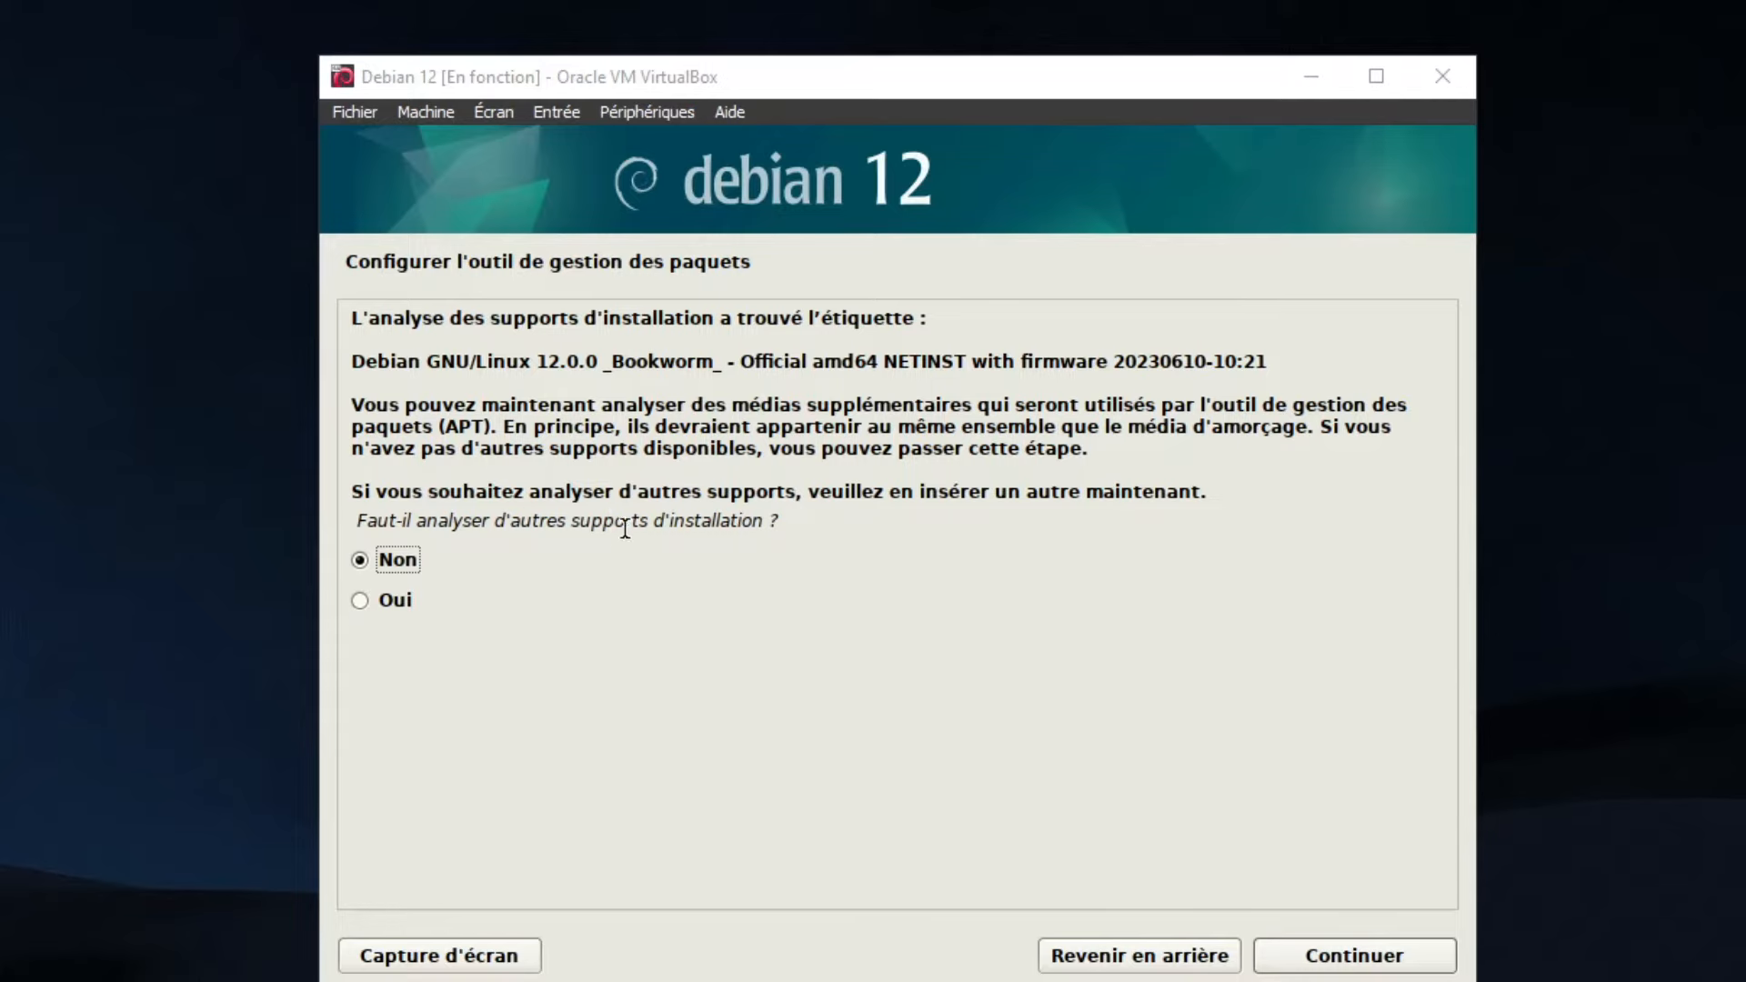
# Use the France deb.debian.org mirror without proxy, decline popularity-contest, and install GNOME with standard utilities
pyautogui.click(1335, 956)
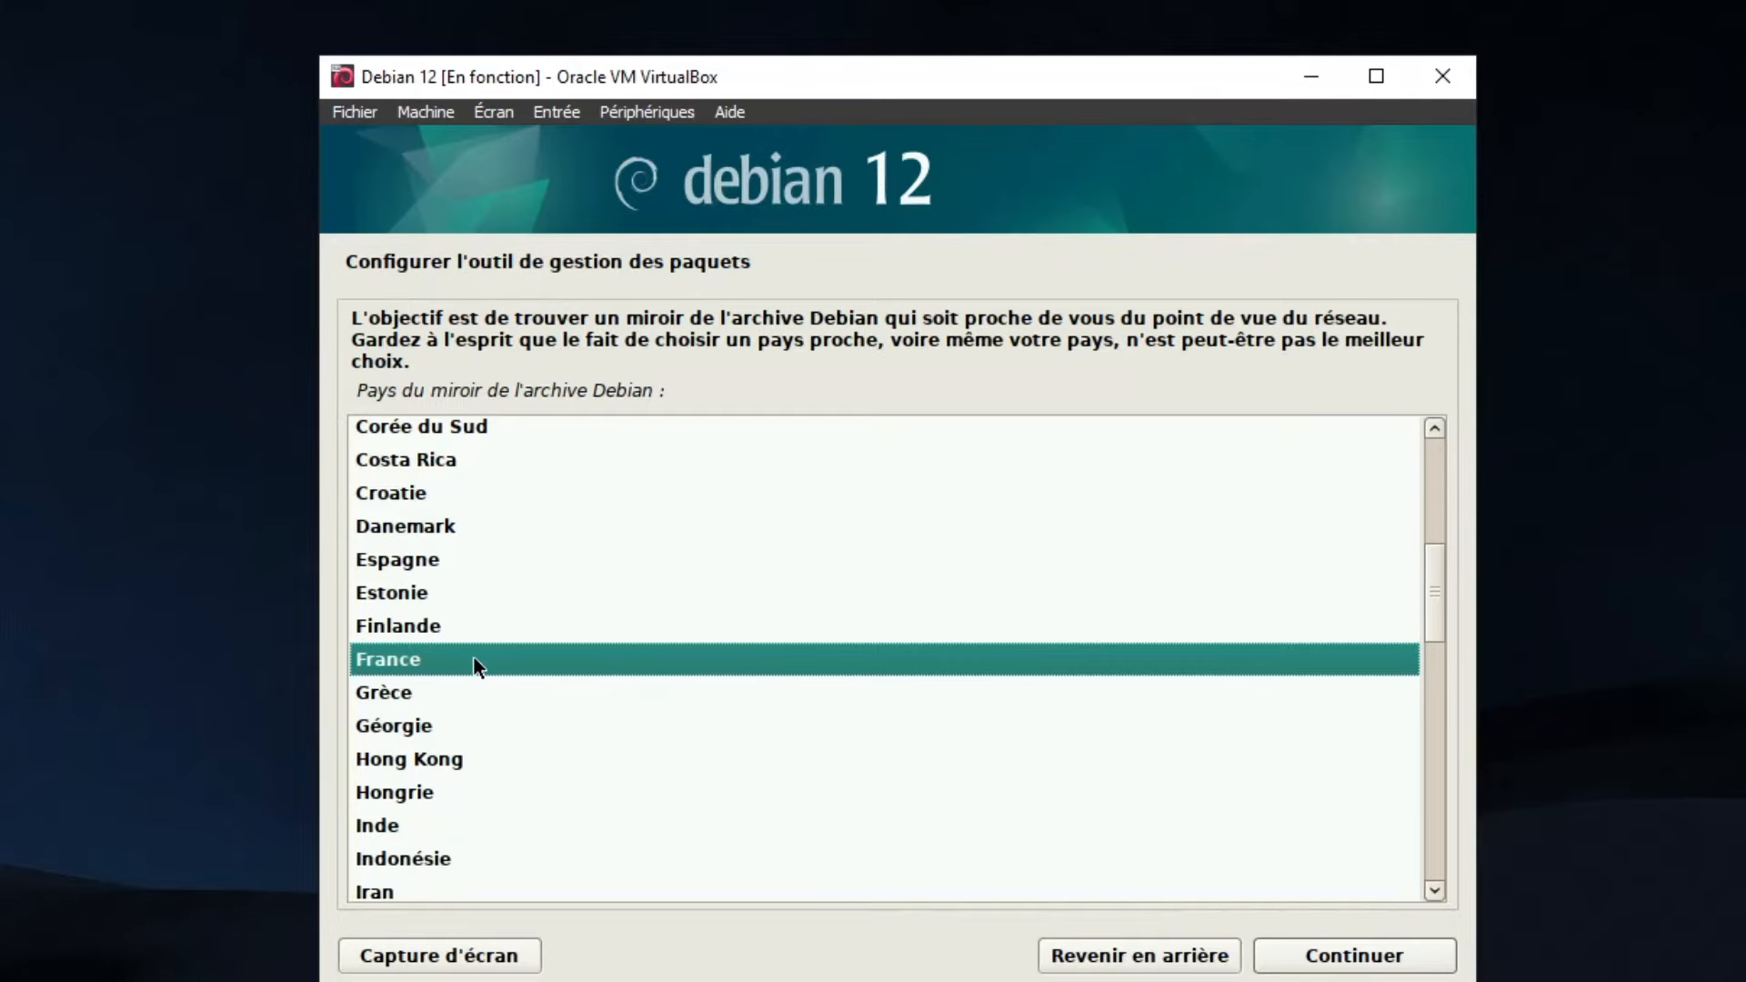
pyautogui.click(1340, 955)
pyautogui.scroll(-3, 495, 582)
pyautogui.scroll(3, 546, 614)
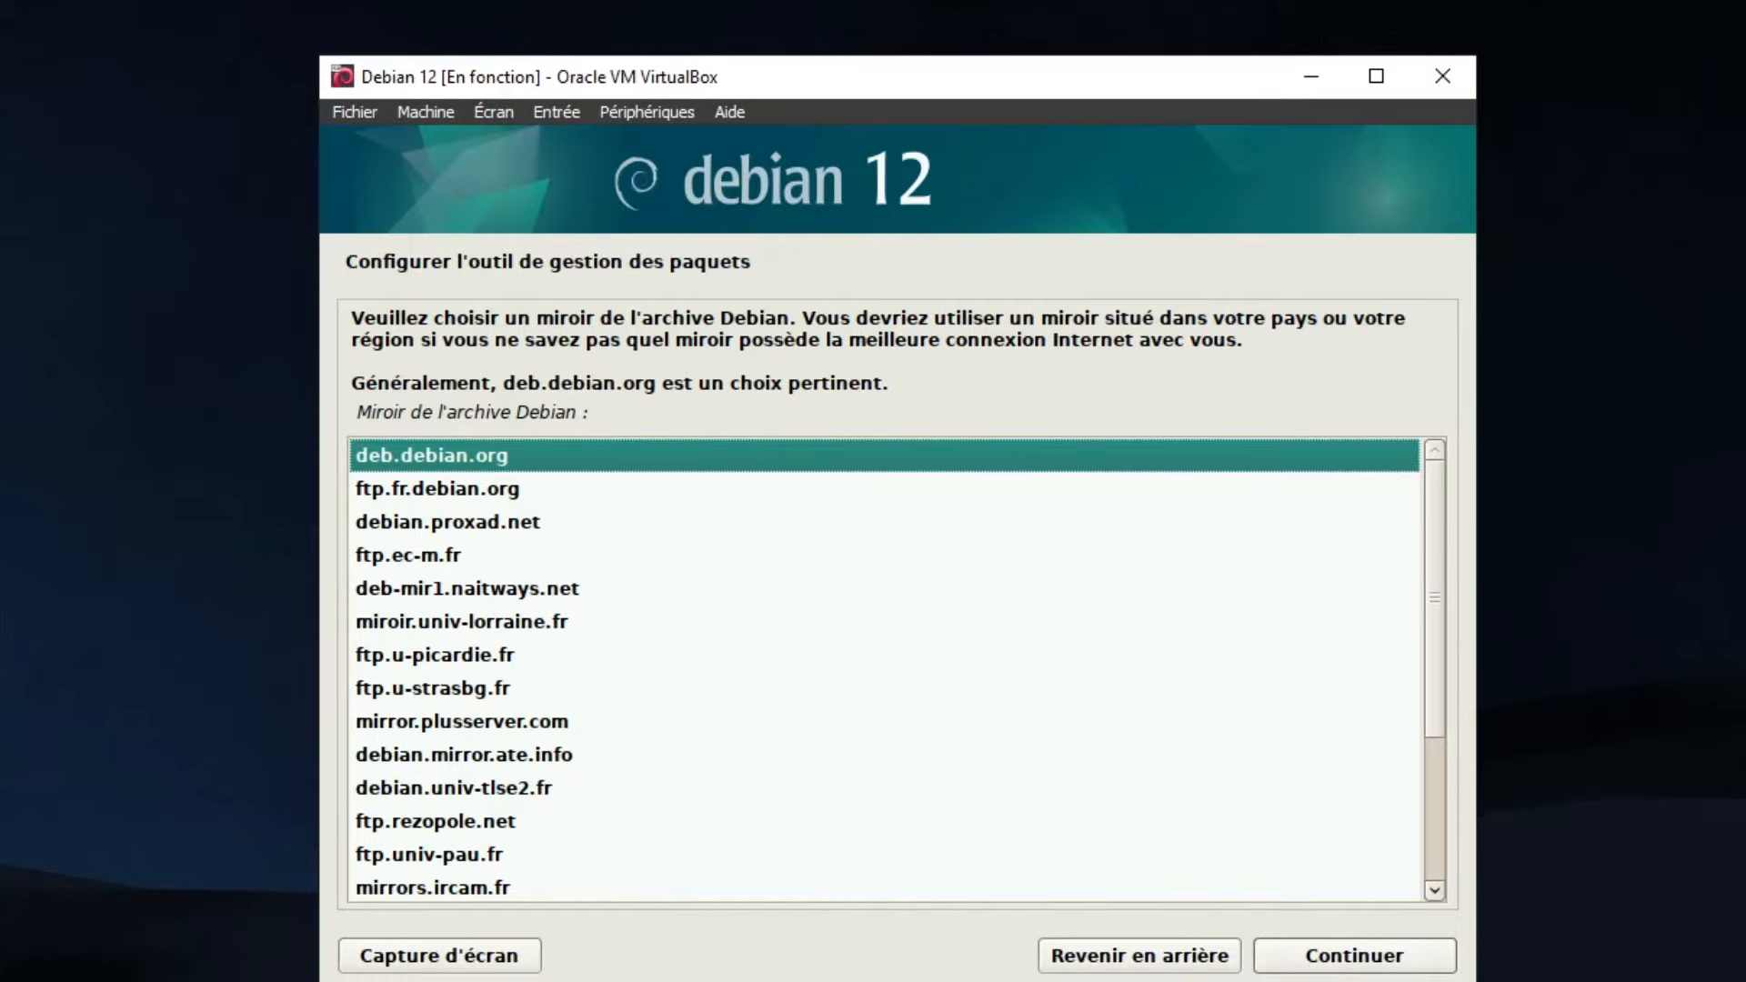
pyautogui.click(1330, 960)
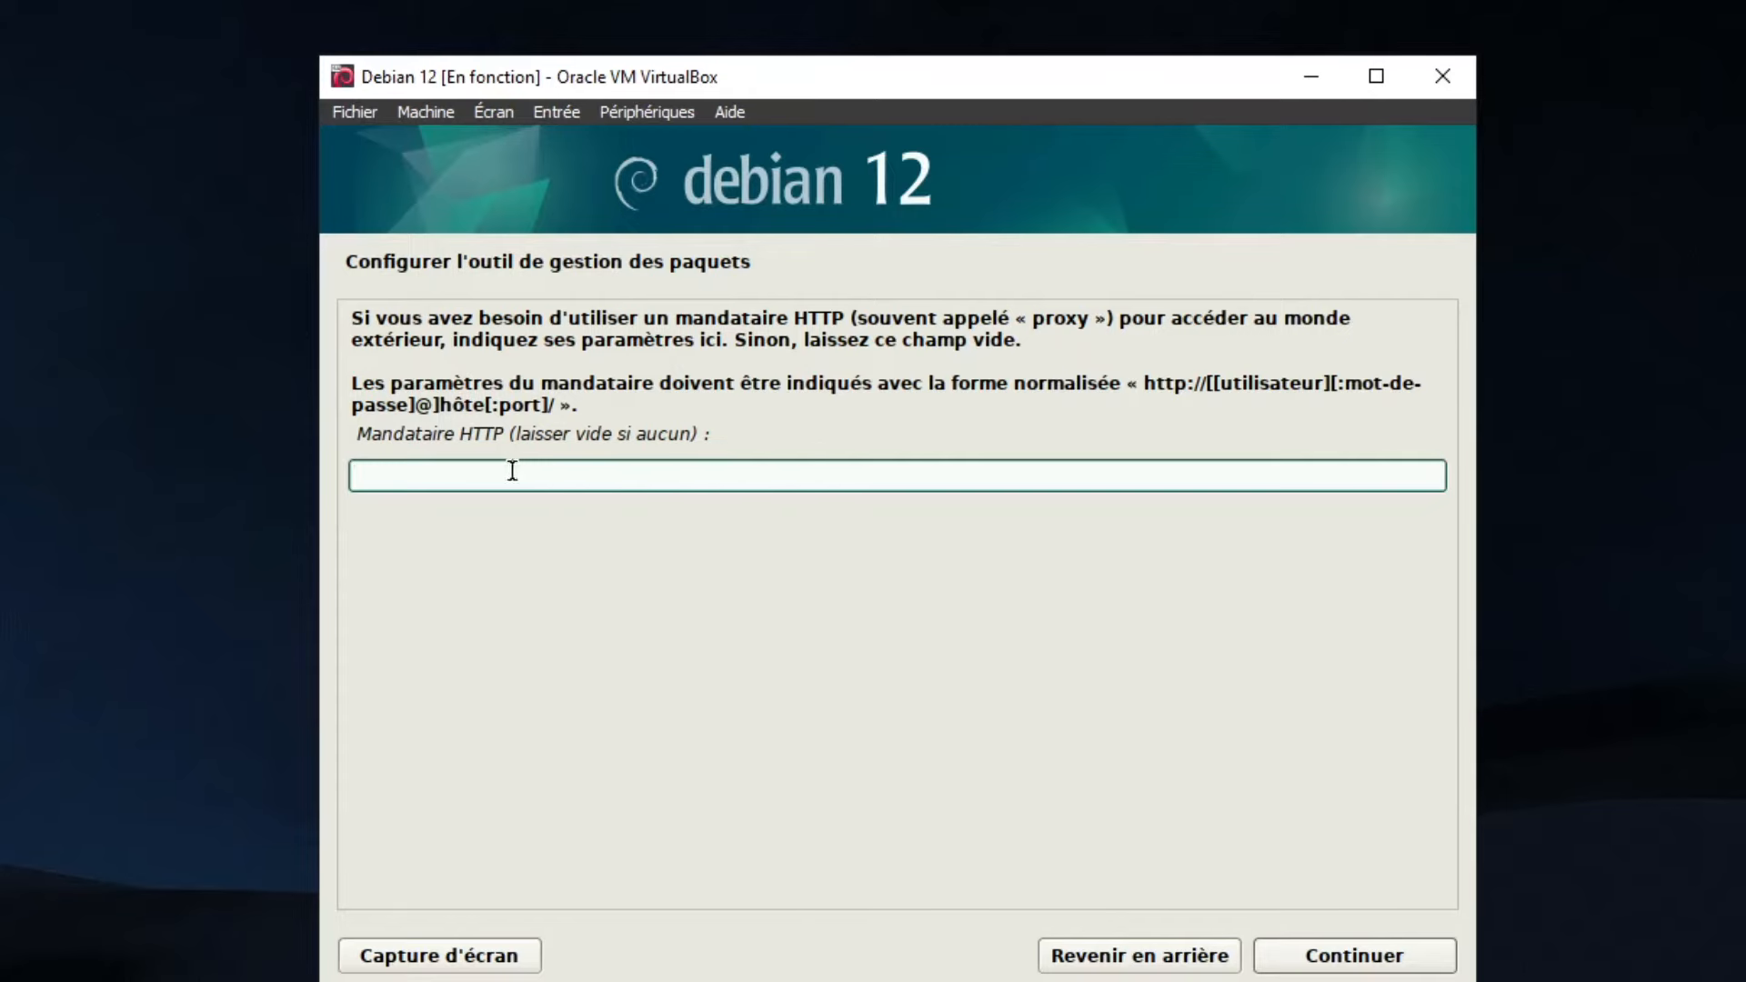
pyautogui.click(1316, 961)
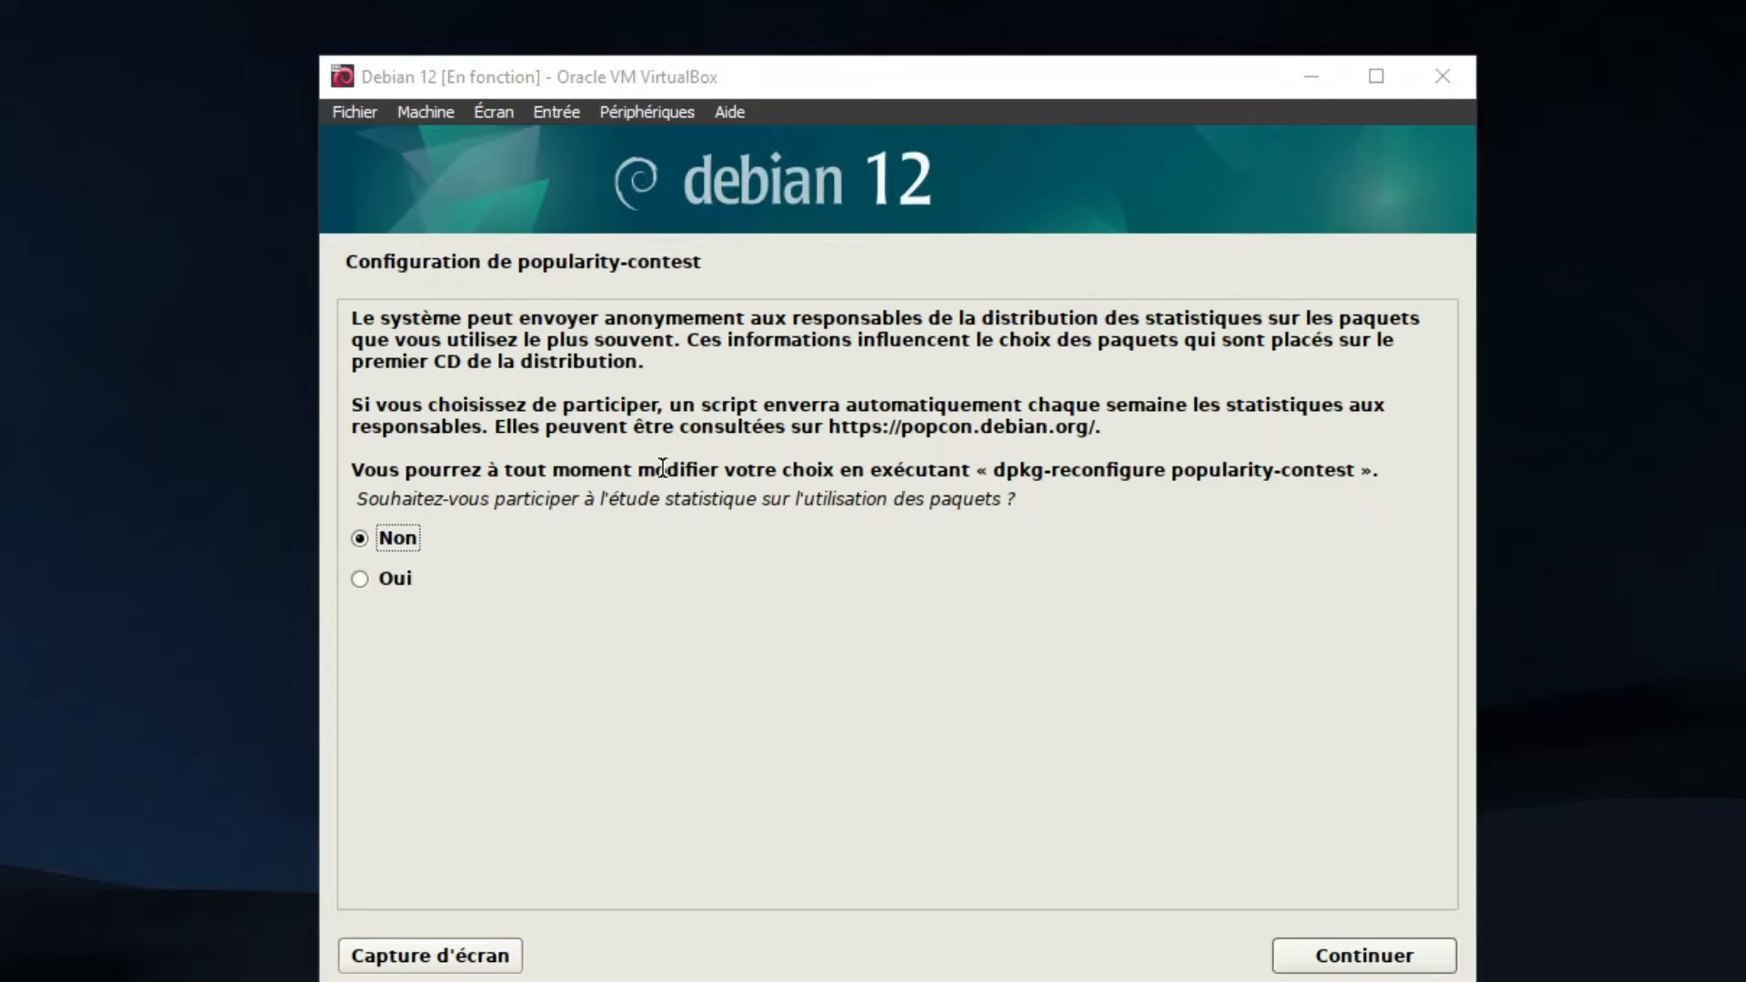
pyautogui.click(1361, 965)
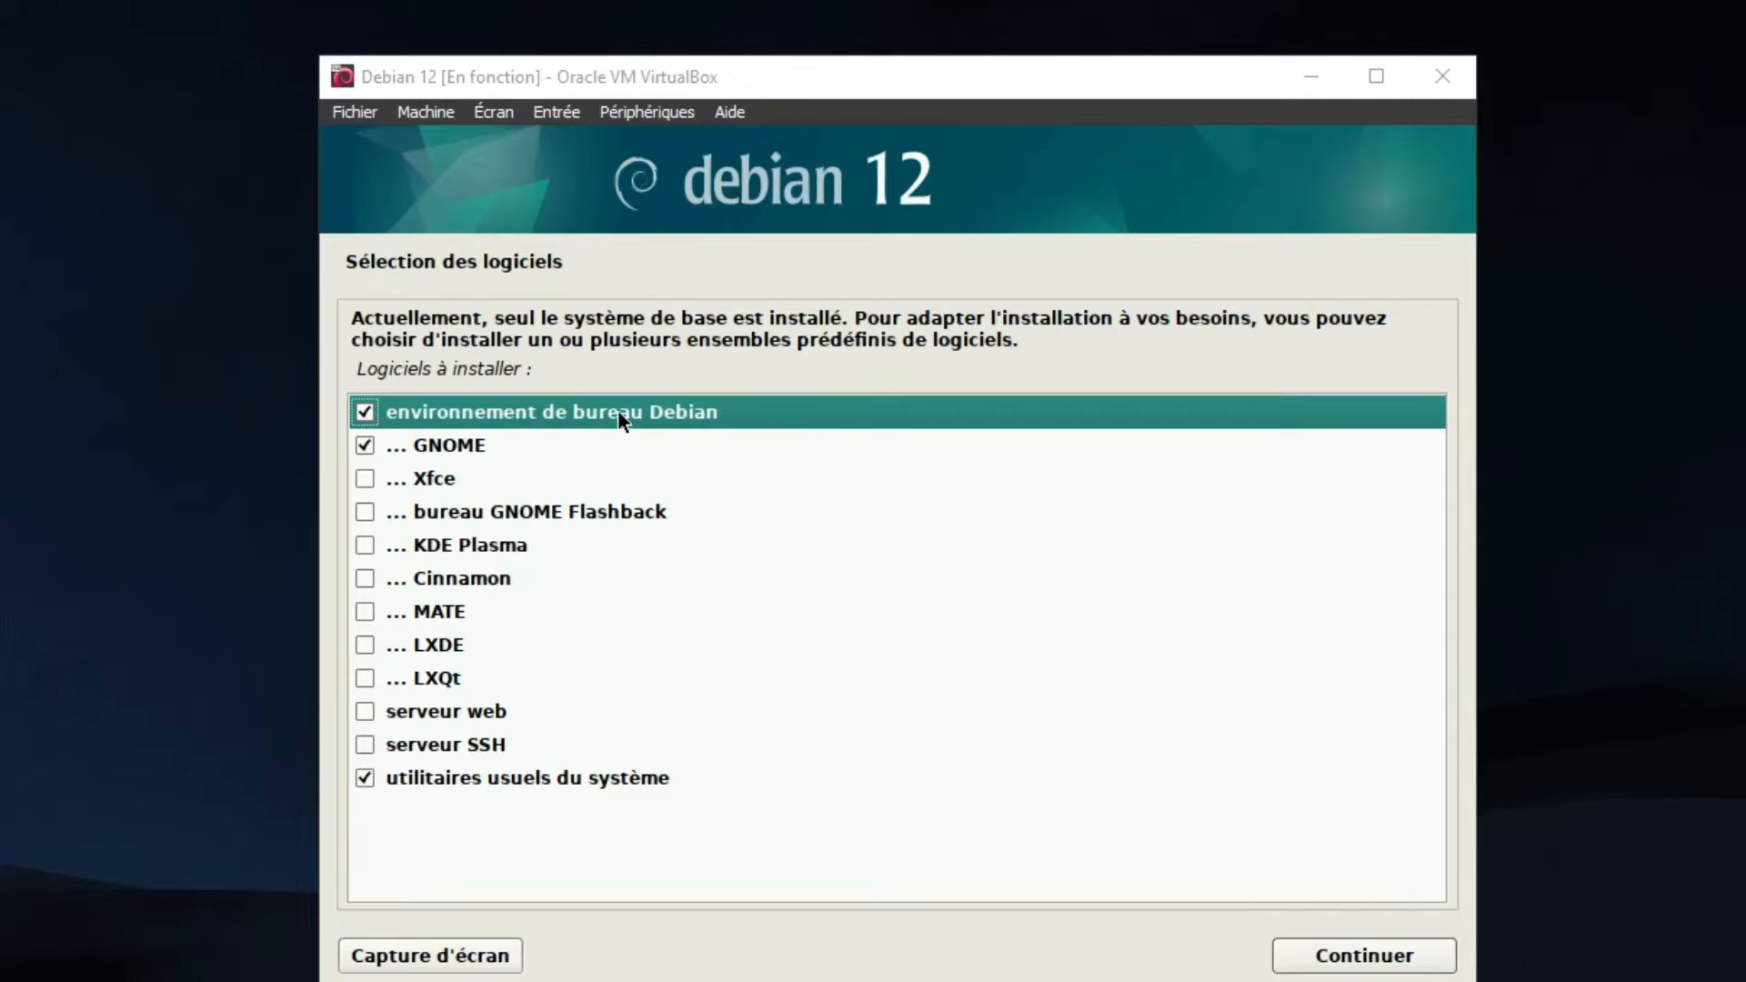
pyautogui.click(486, 781)
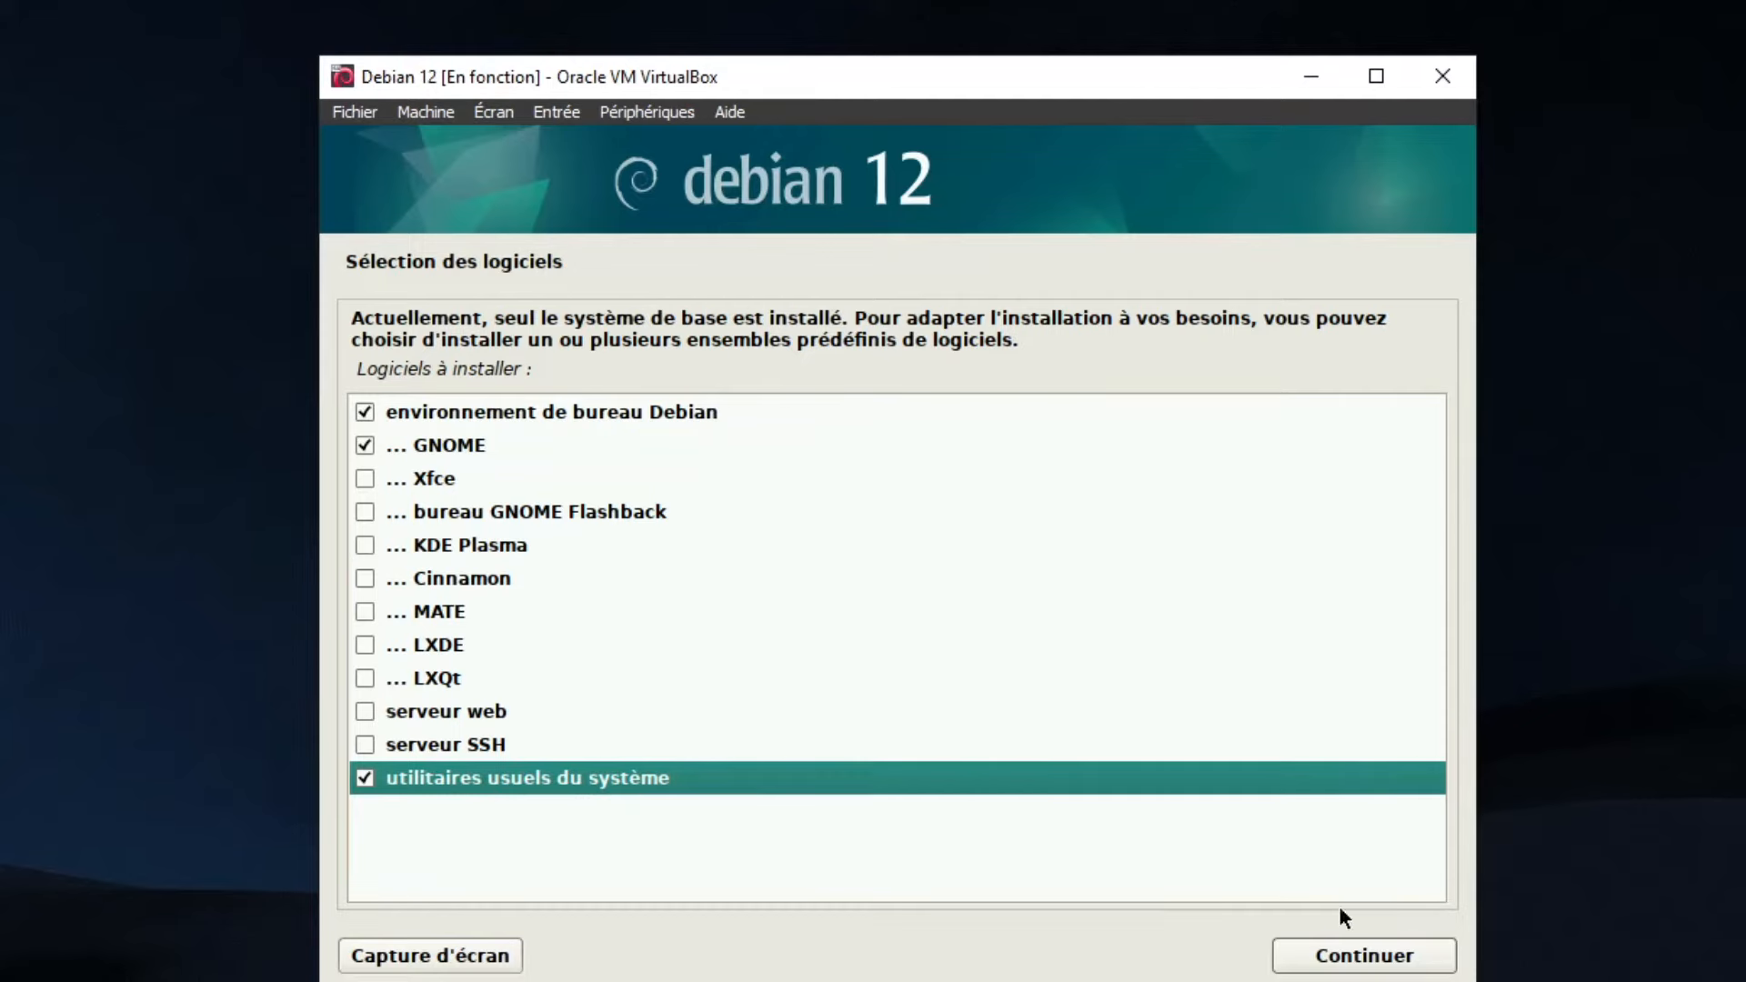
pyautogui.click(1335, 959)
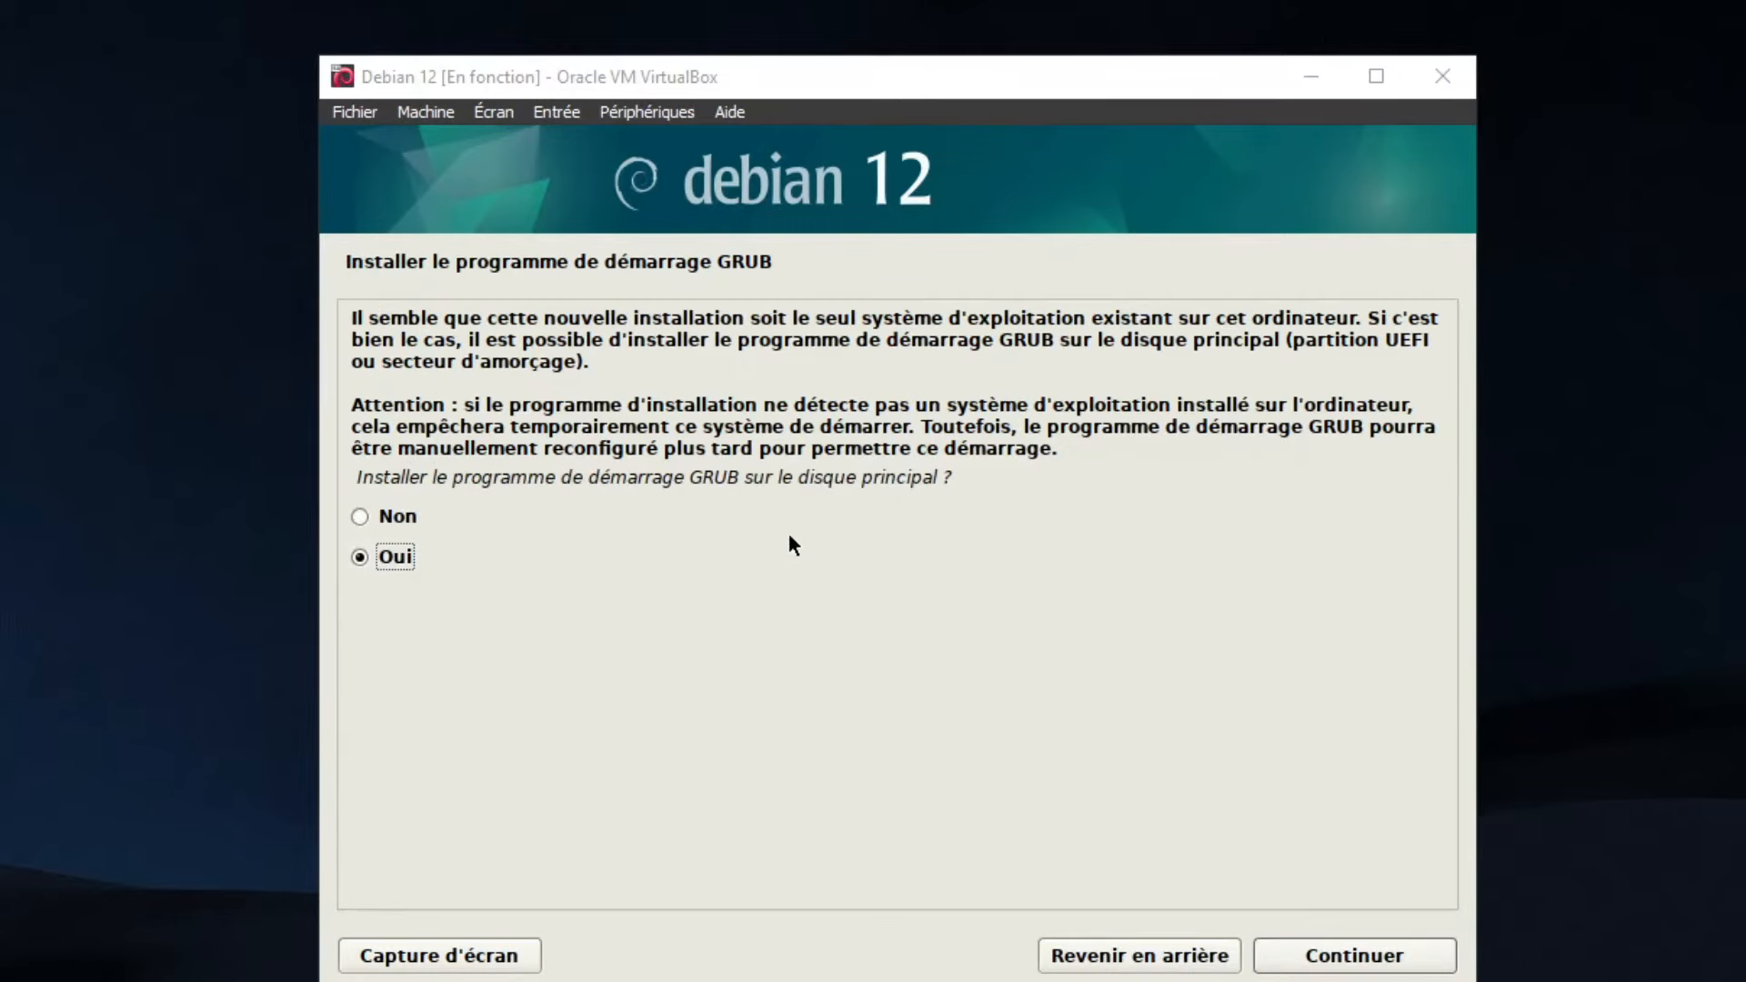
# Install GRUB on /dev/sda and reboot into the newly installed Debian system
pyautogui.click(1315, 957)
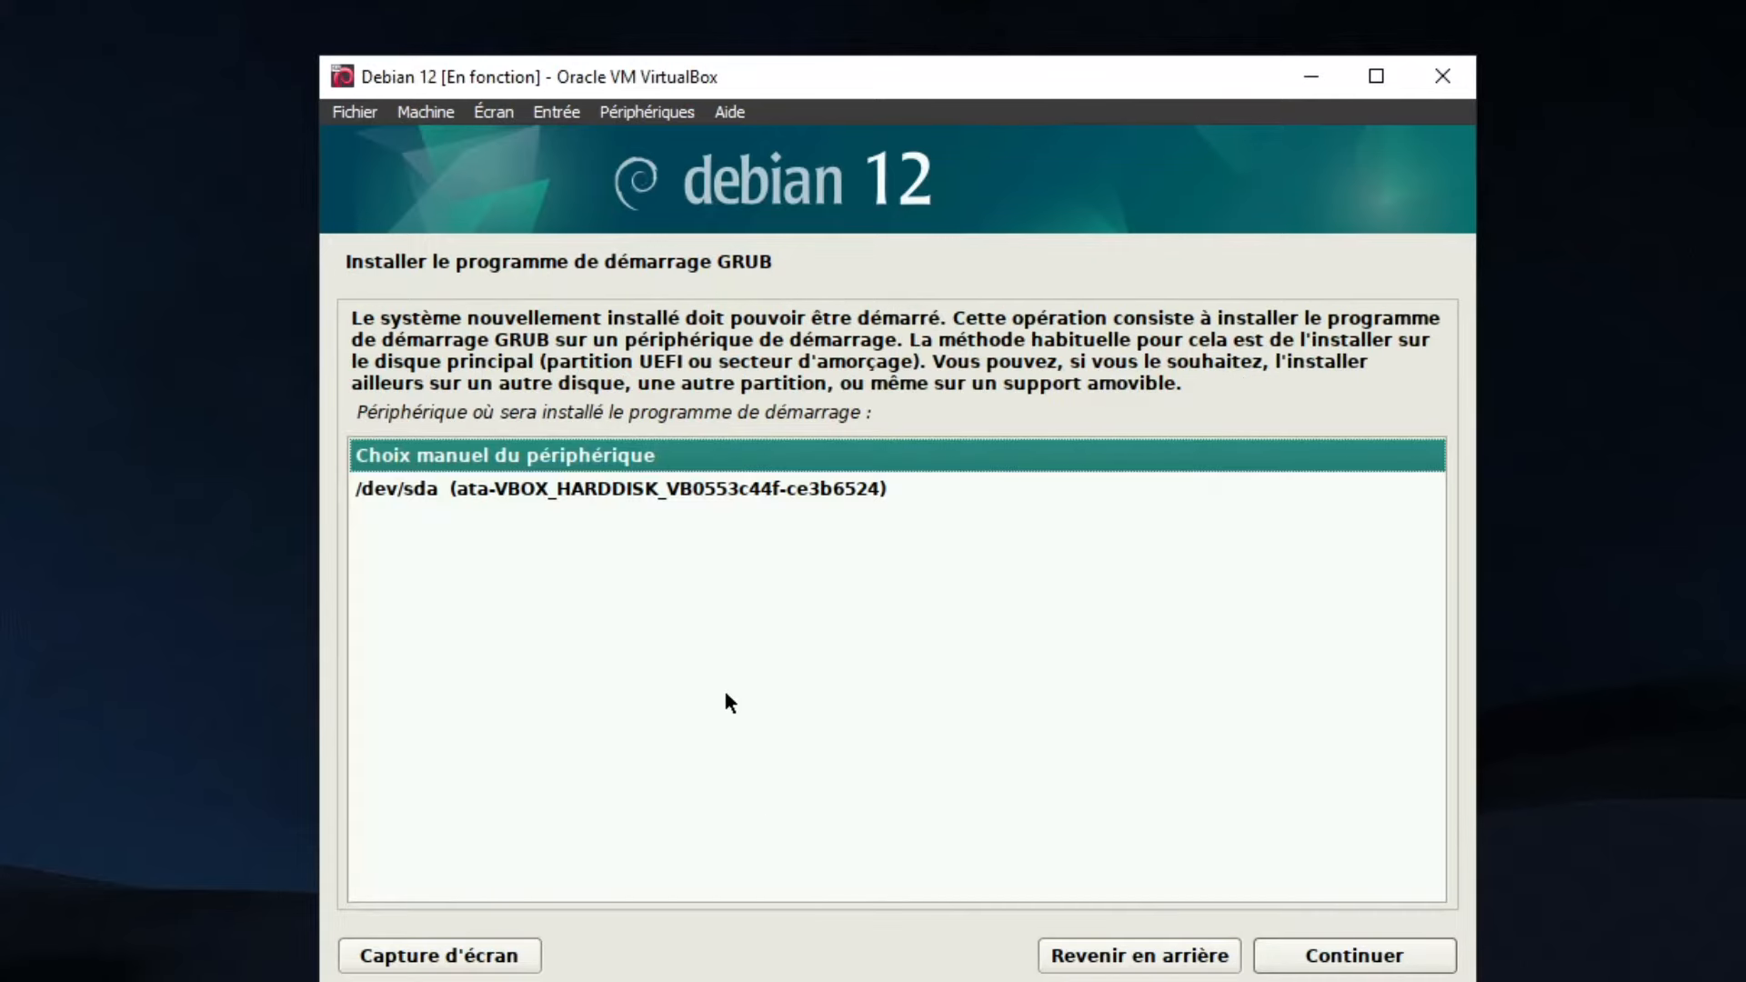
pyautogui.click(611, 488)
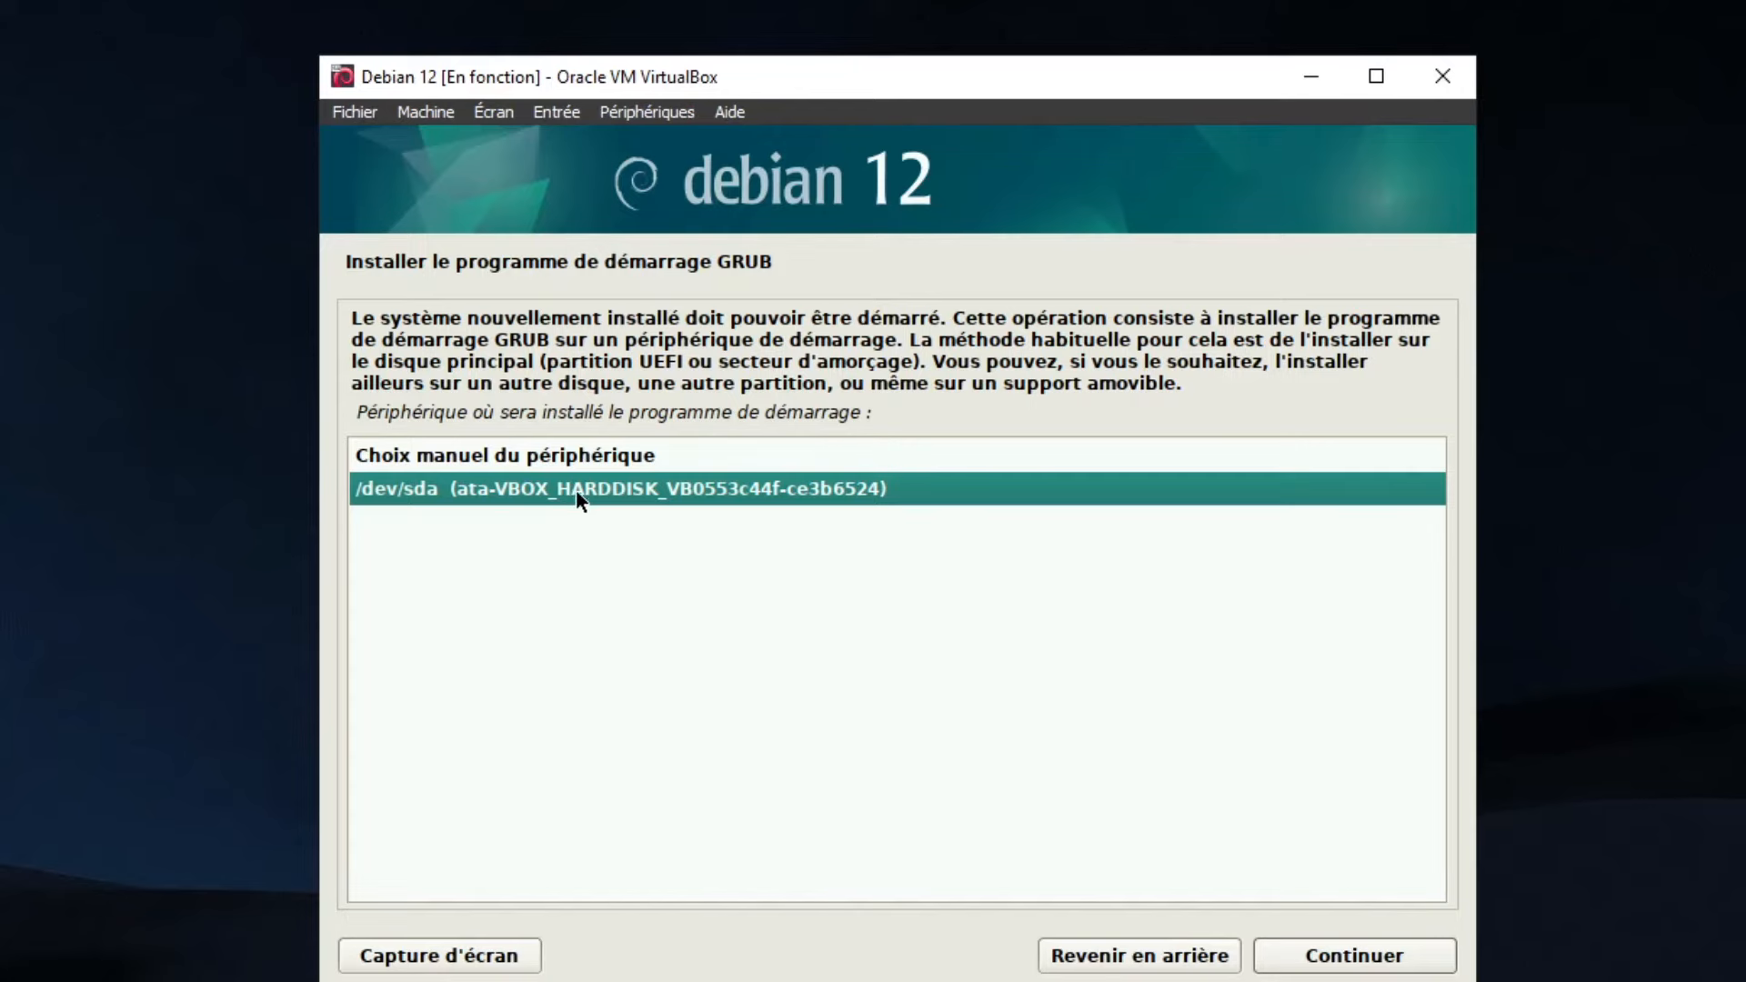
pyautogui.click(1335, 955)
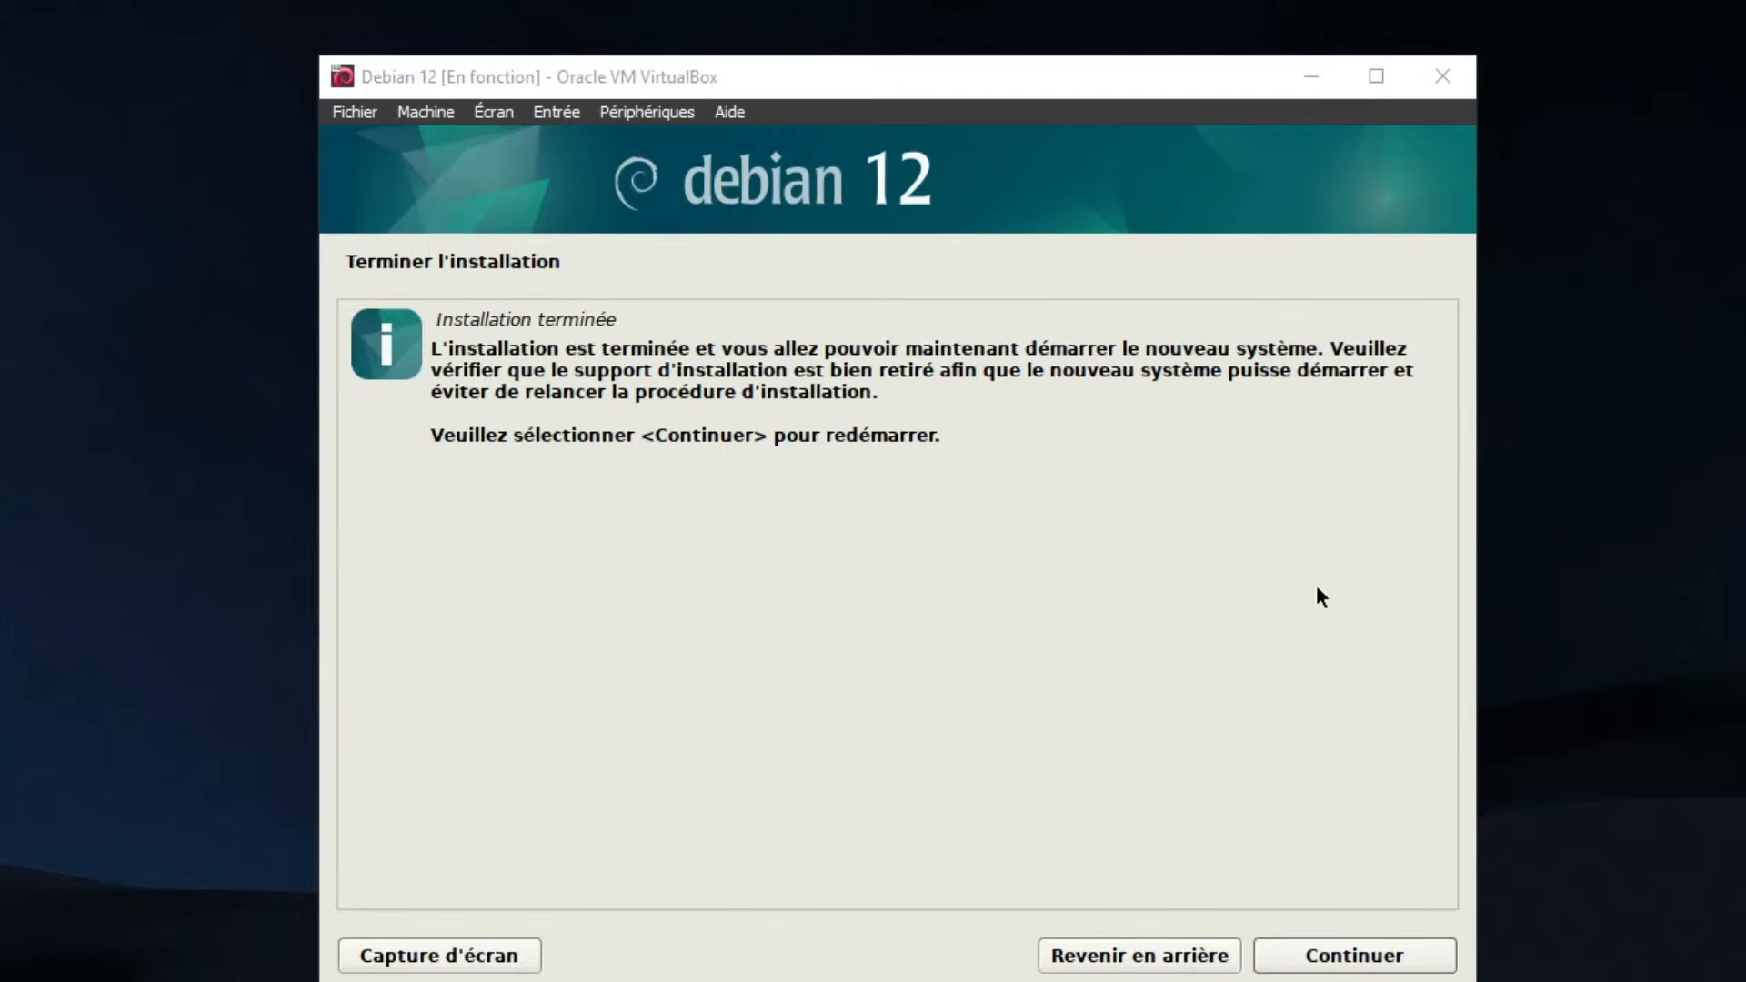
pyautogui.click(1330, 957)
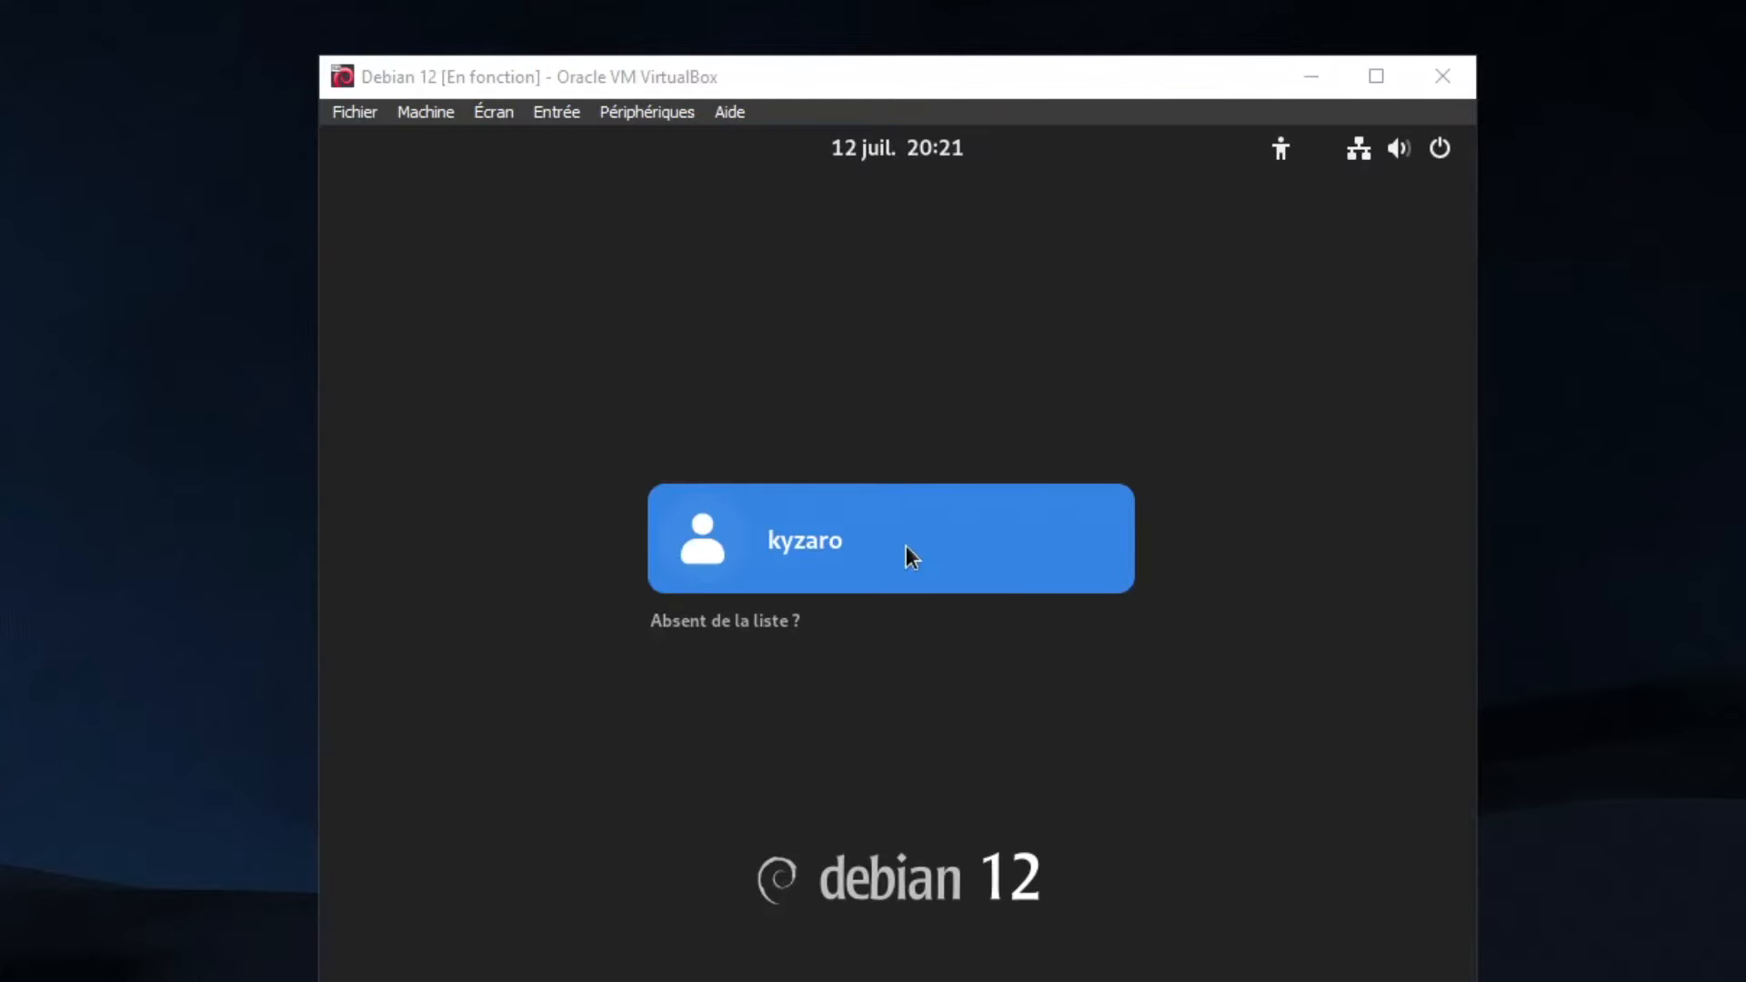
# Log into the Debian desktop with the user's password and open Terminal
pyautogui.click(960, 531)
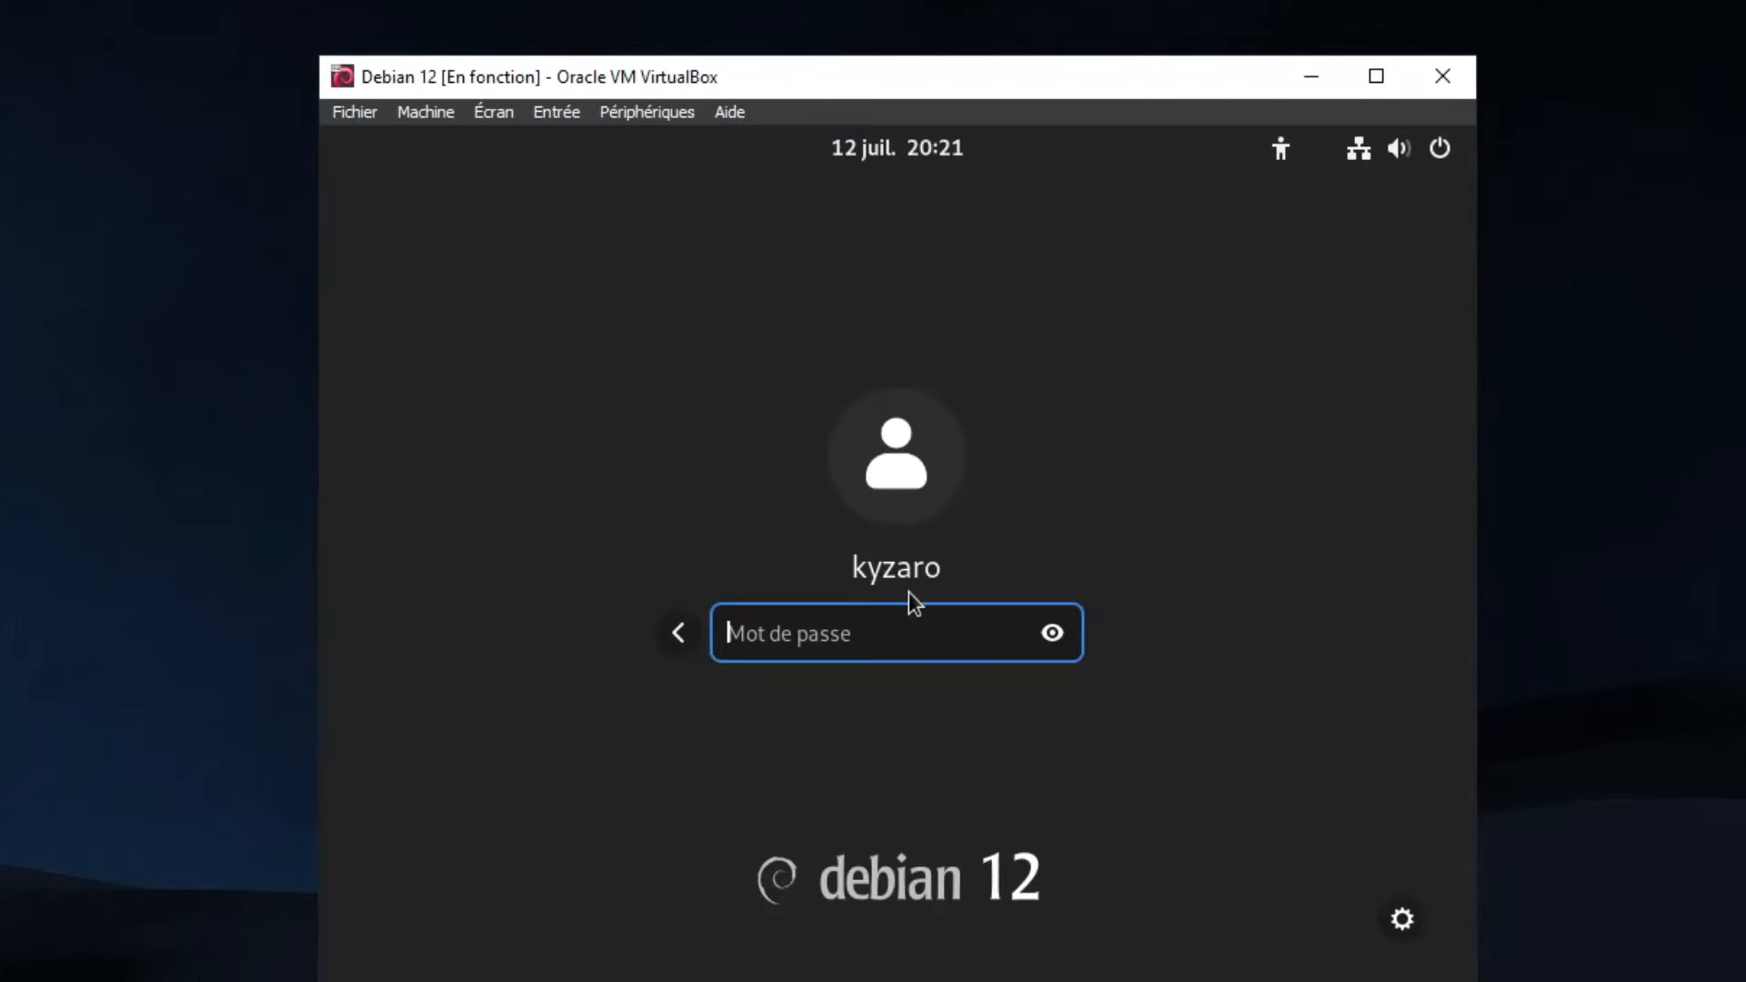
pyautogui.write('******')
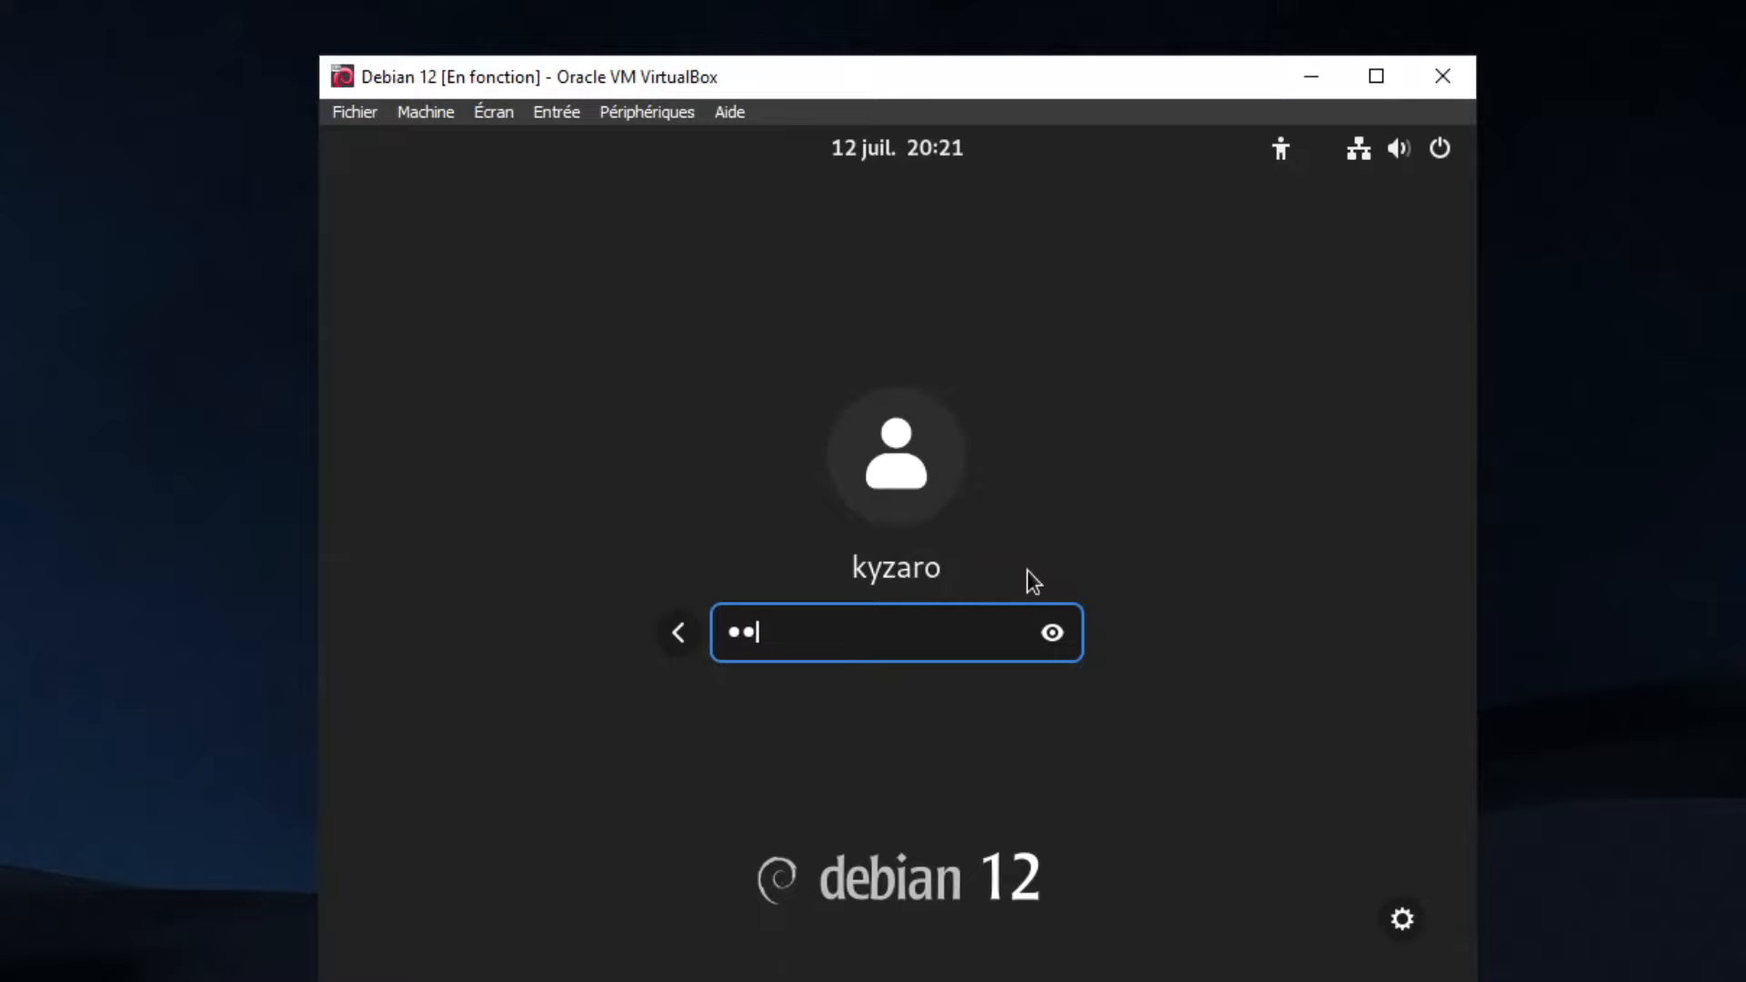
pyautogui.press('Return')
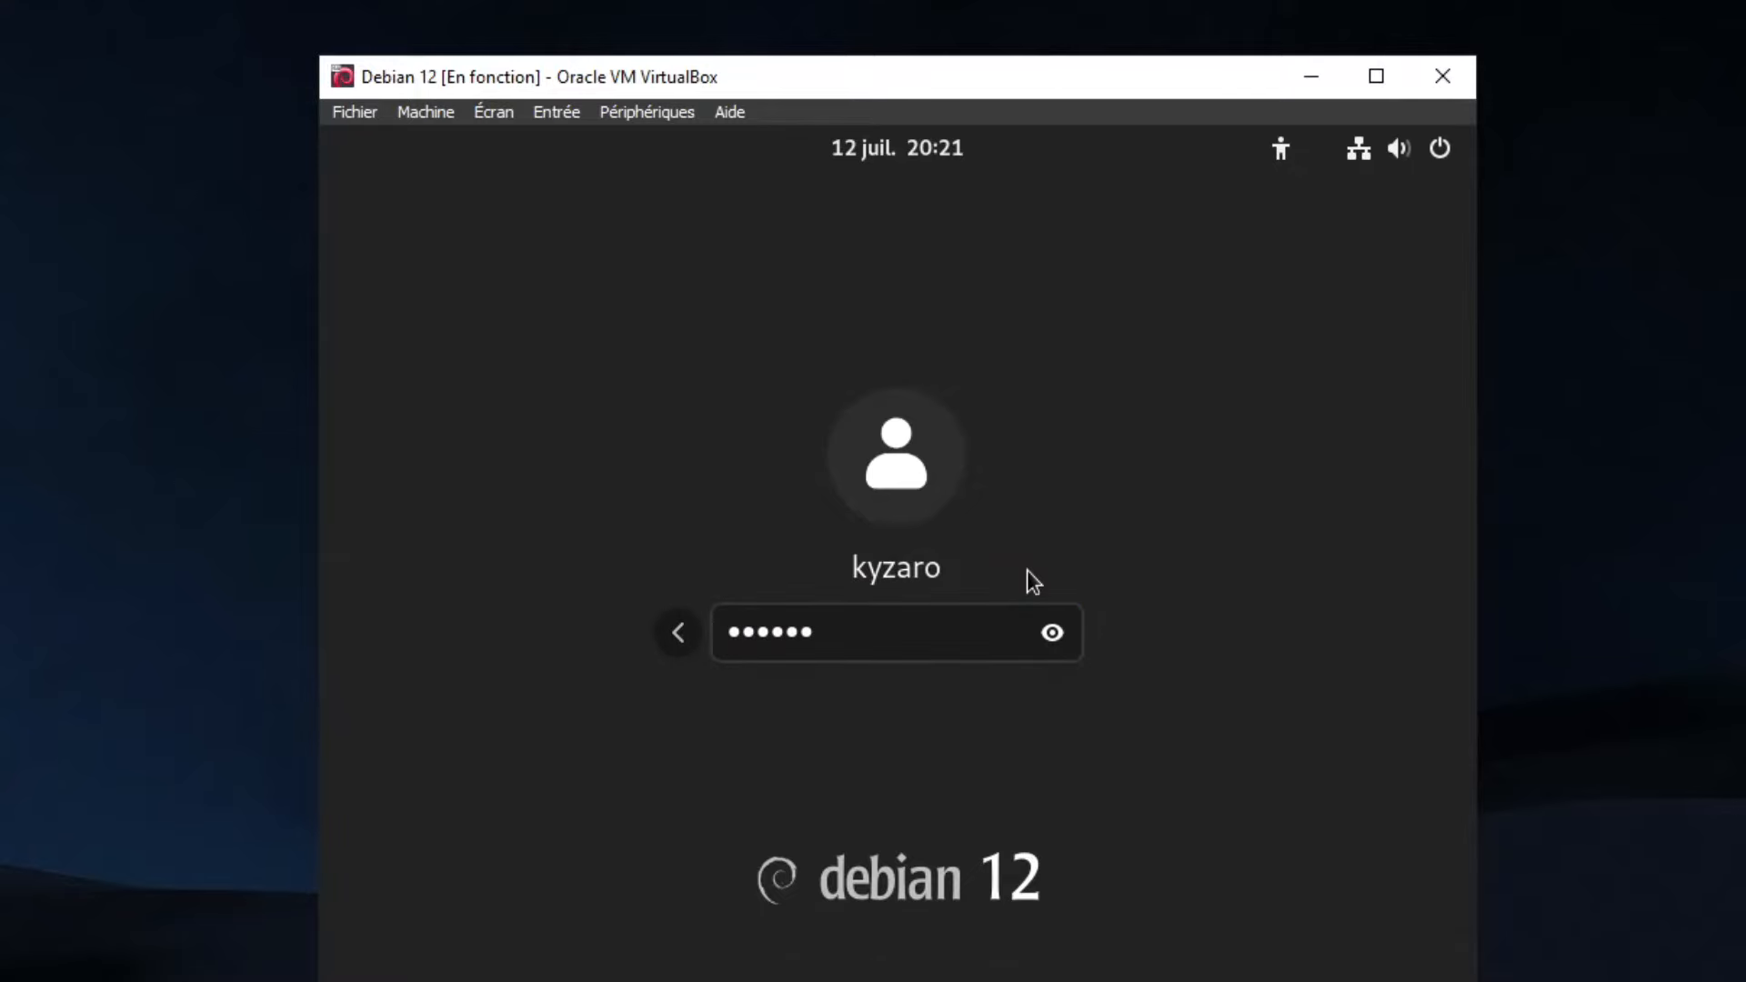
pyautogui.write('termi')
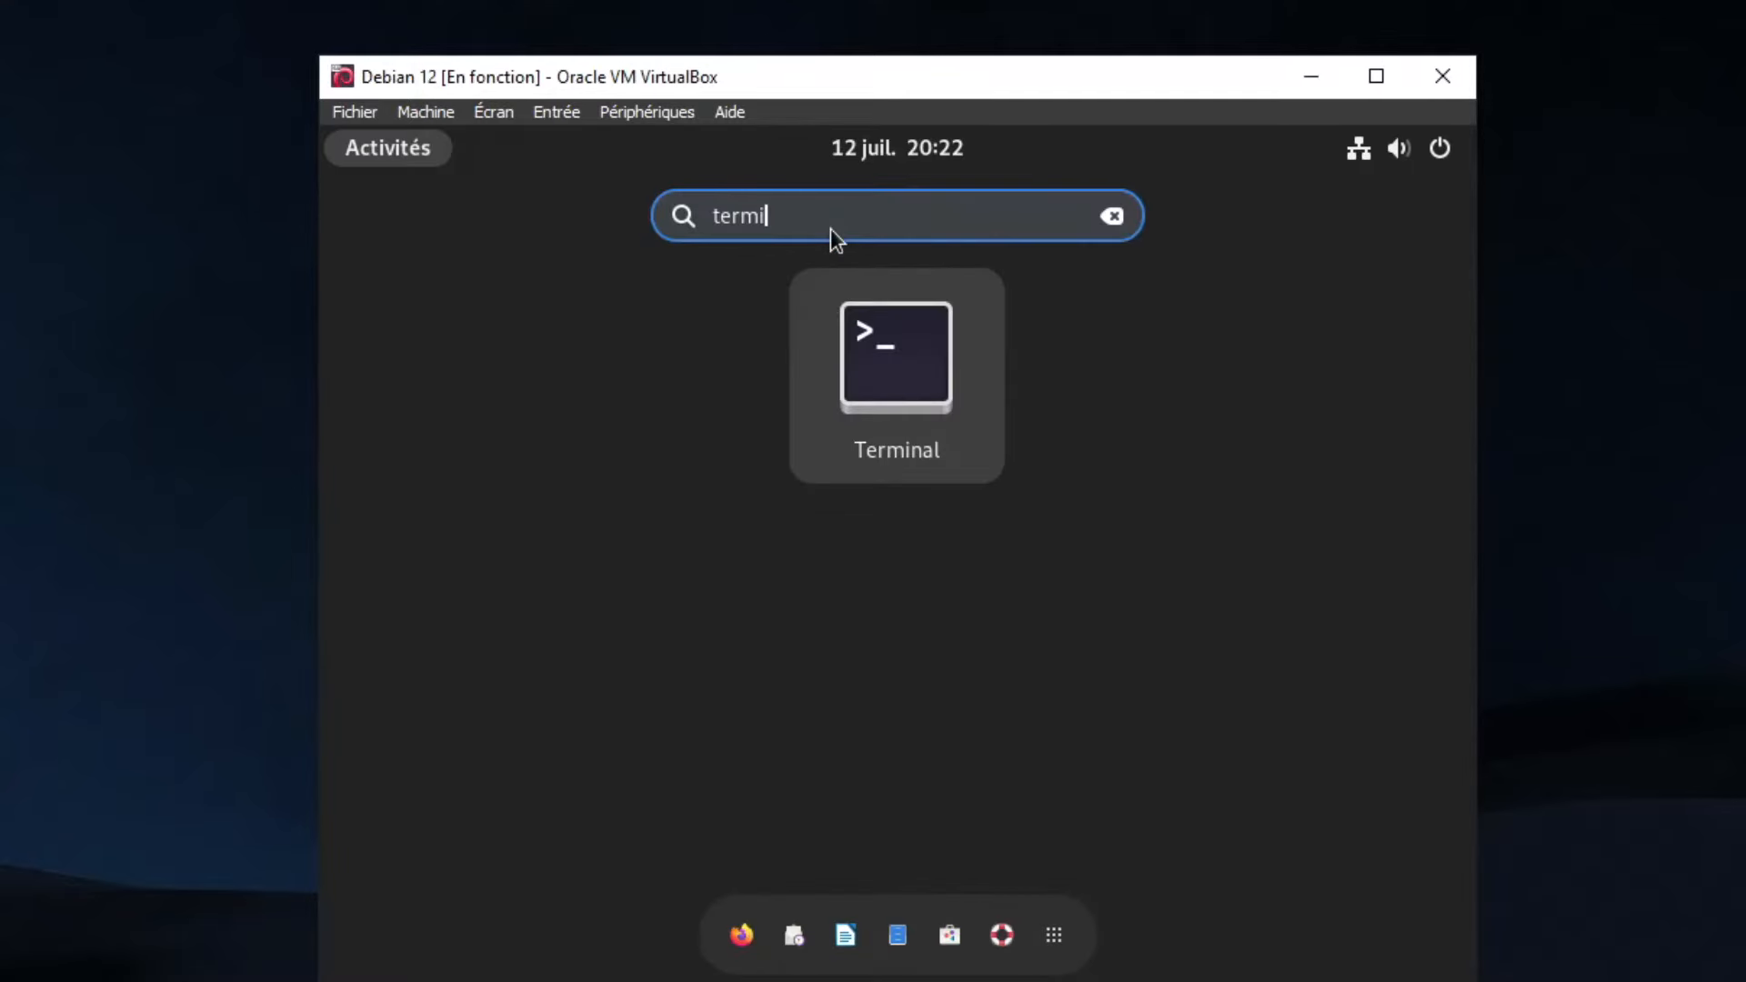
pyautogui.click(882, 333)
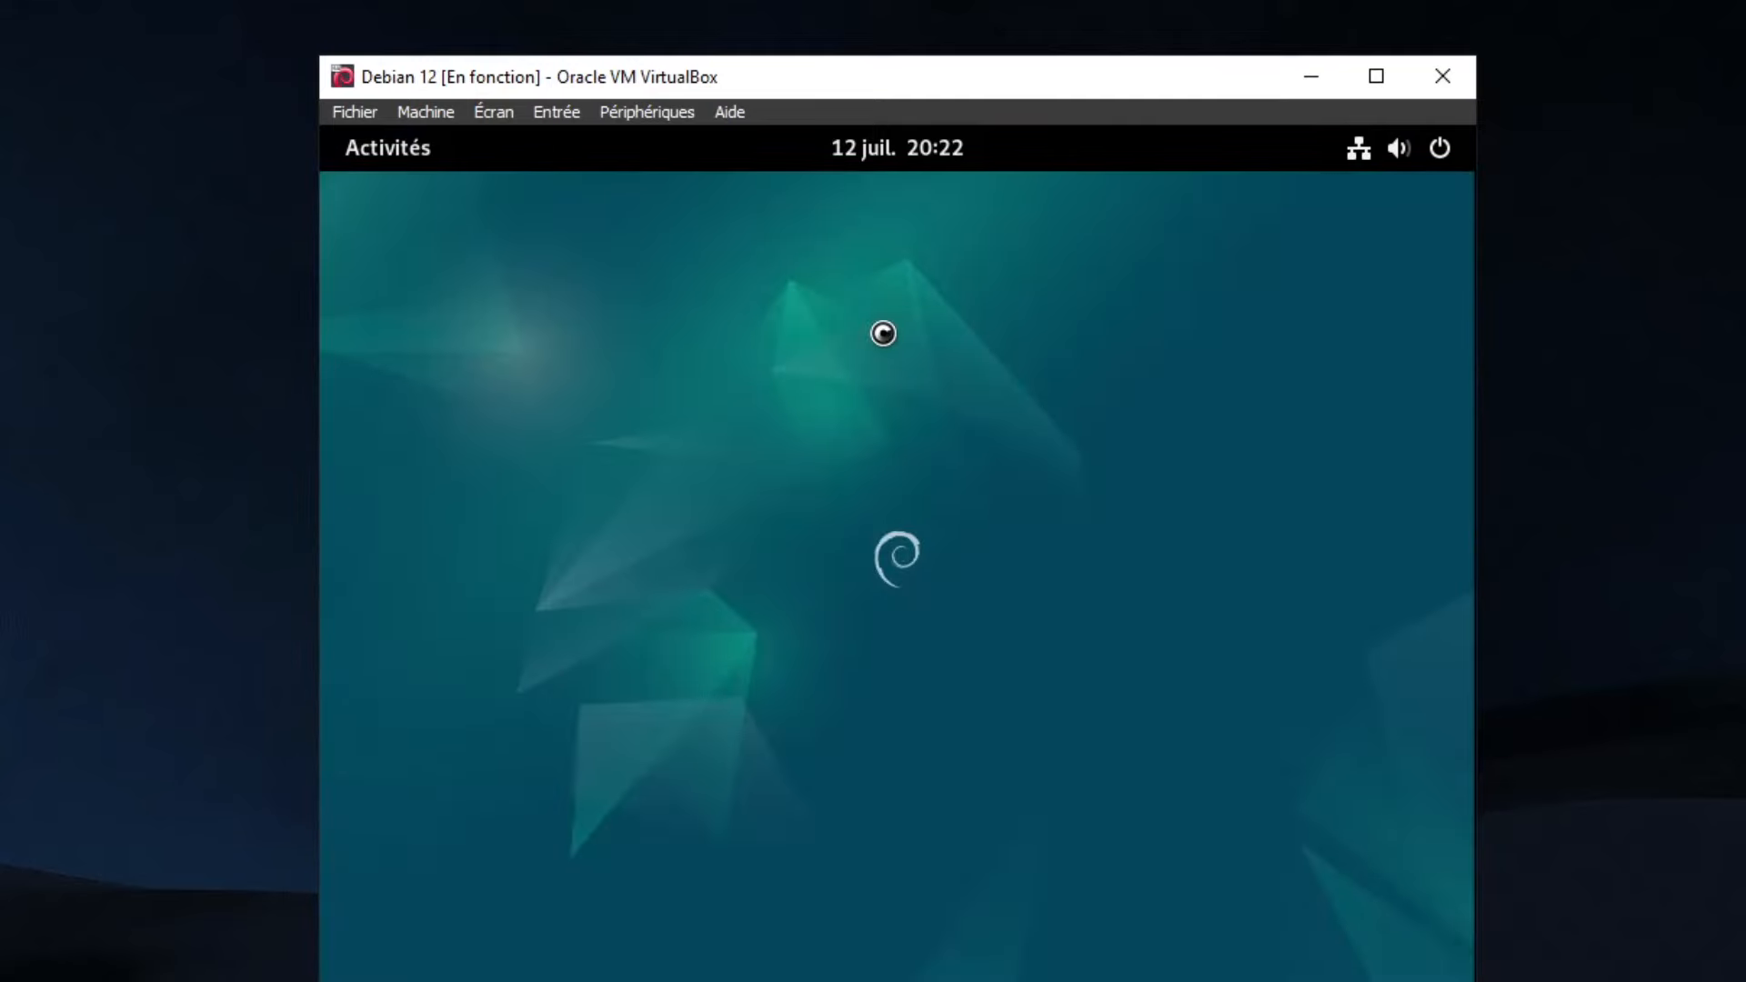
# As root, run apt update && apt upgrade -y, clear the screen, and close the terminal
pyautogui.write('su root')
pyautogui.press('Return')
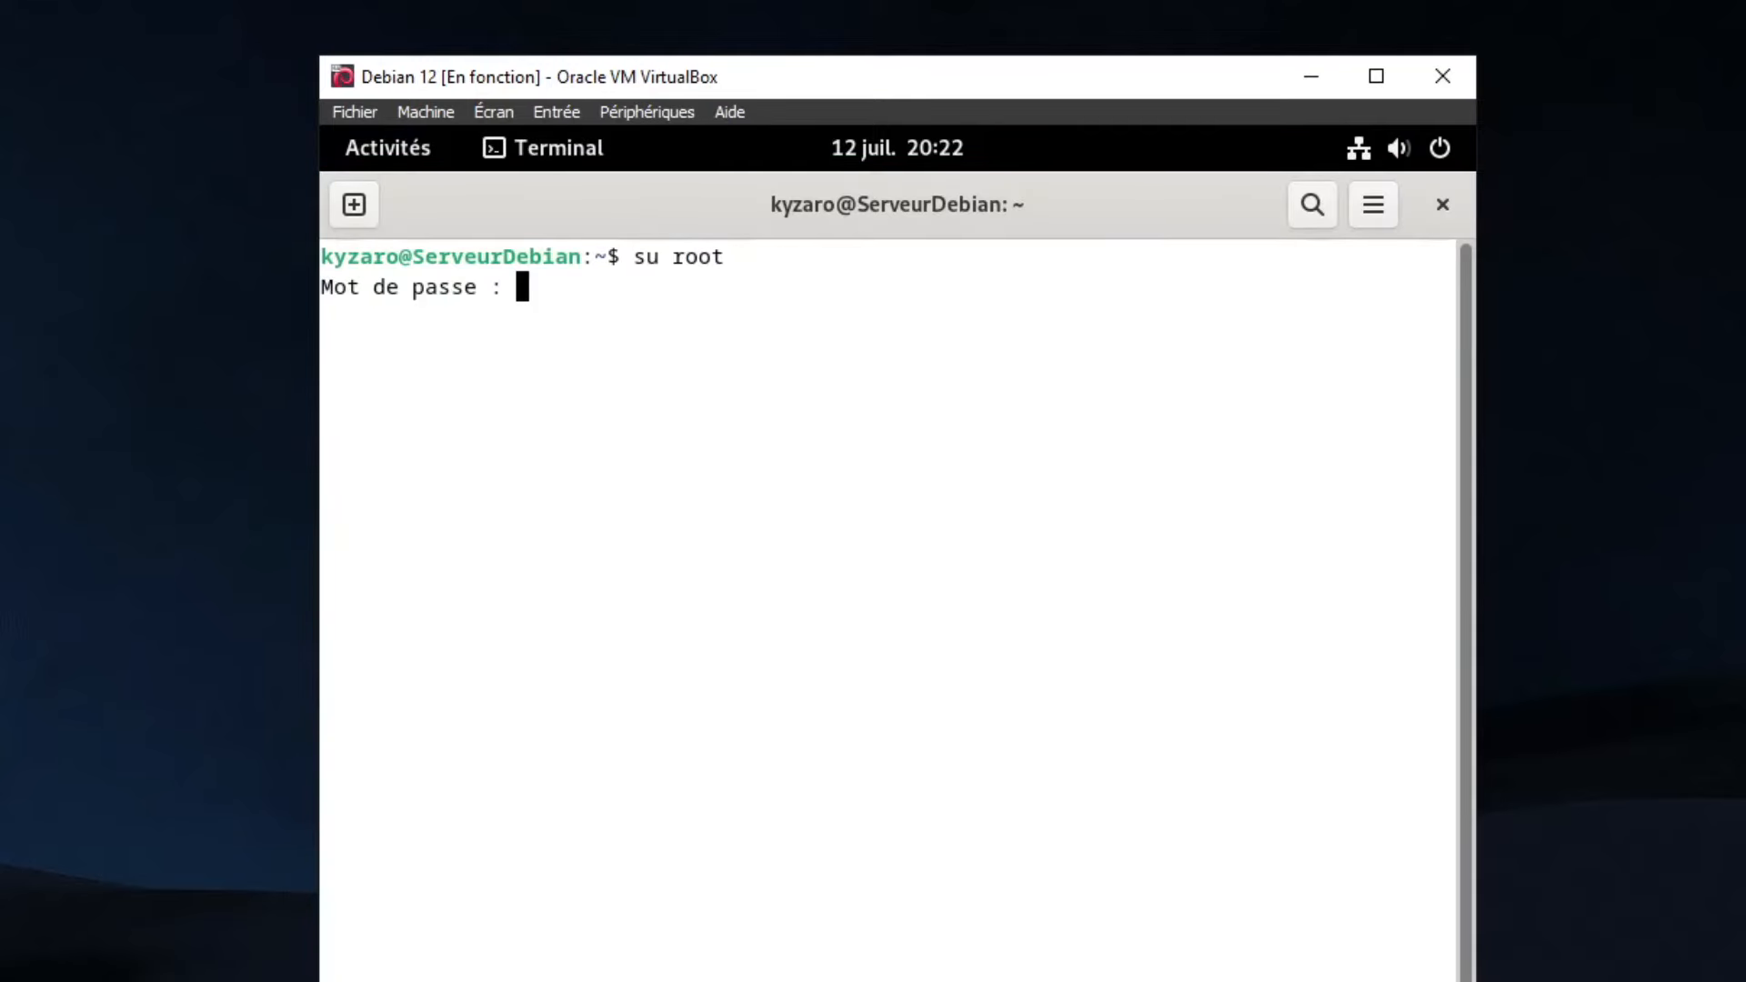
pyautogui.press('Return')
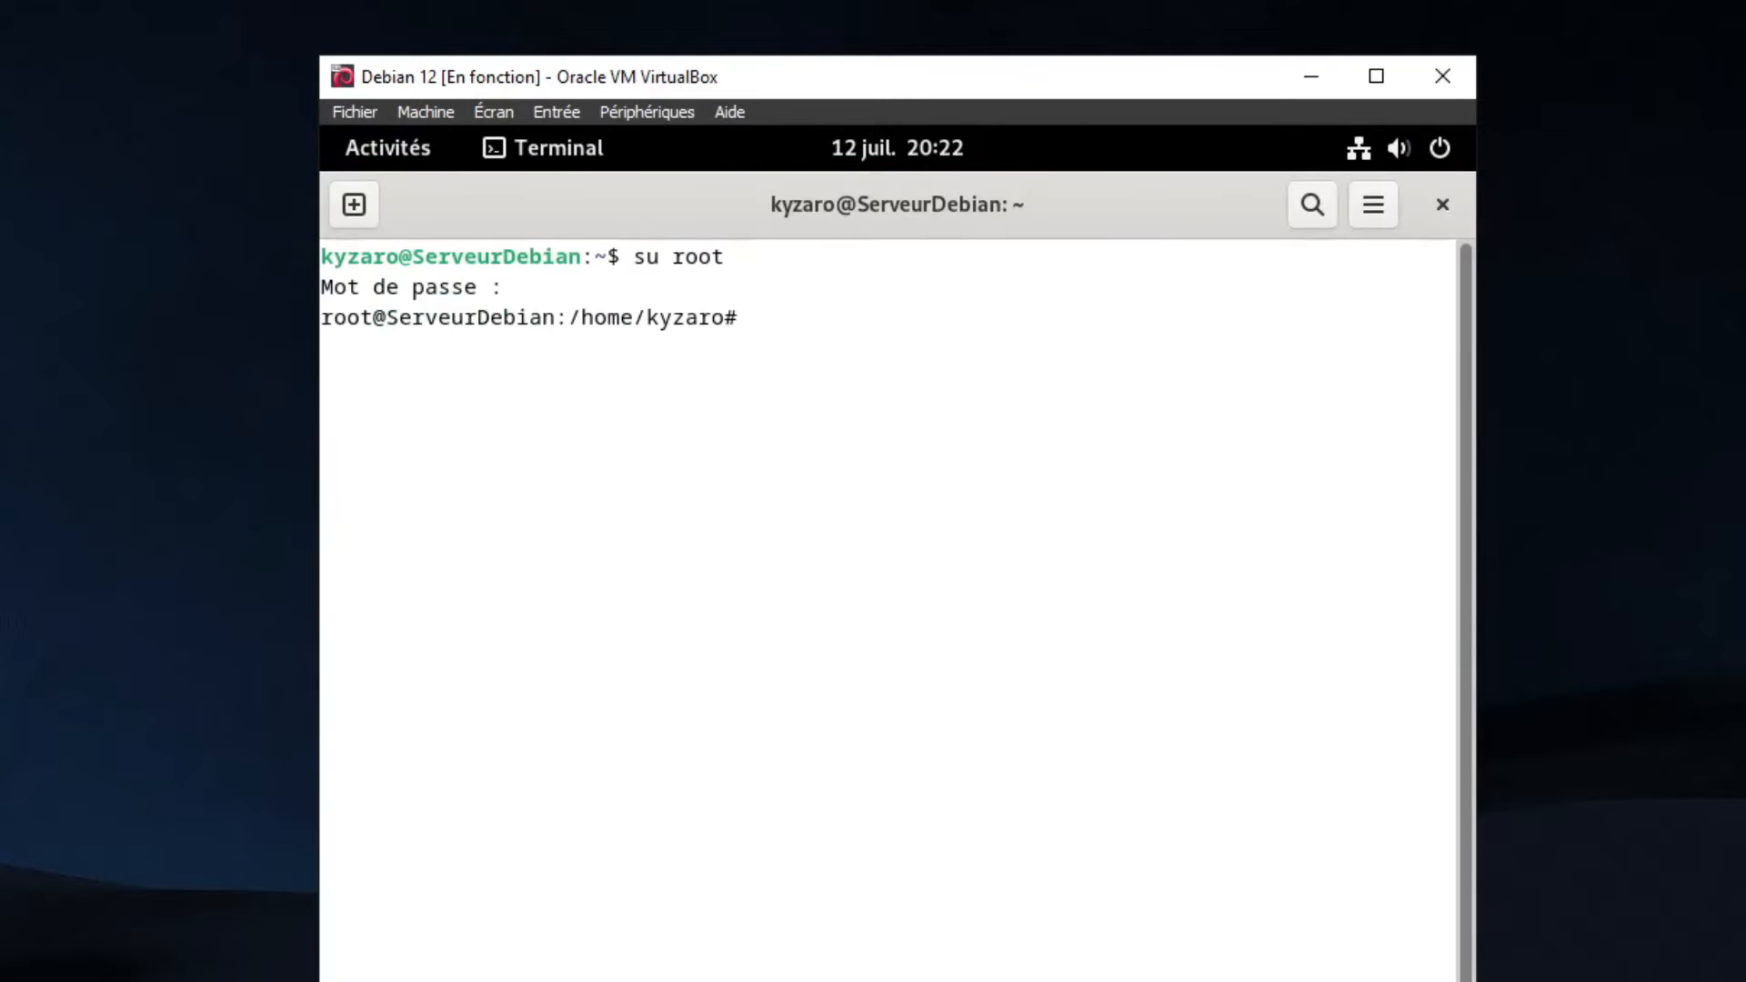
pyautogui.write('apt update && apt upgrad')
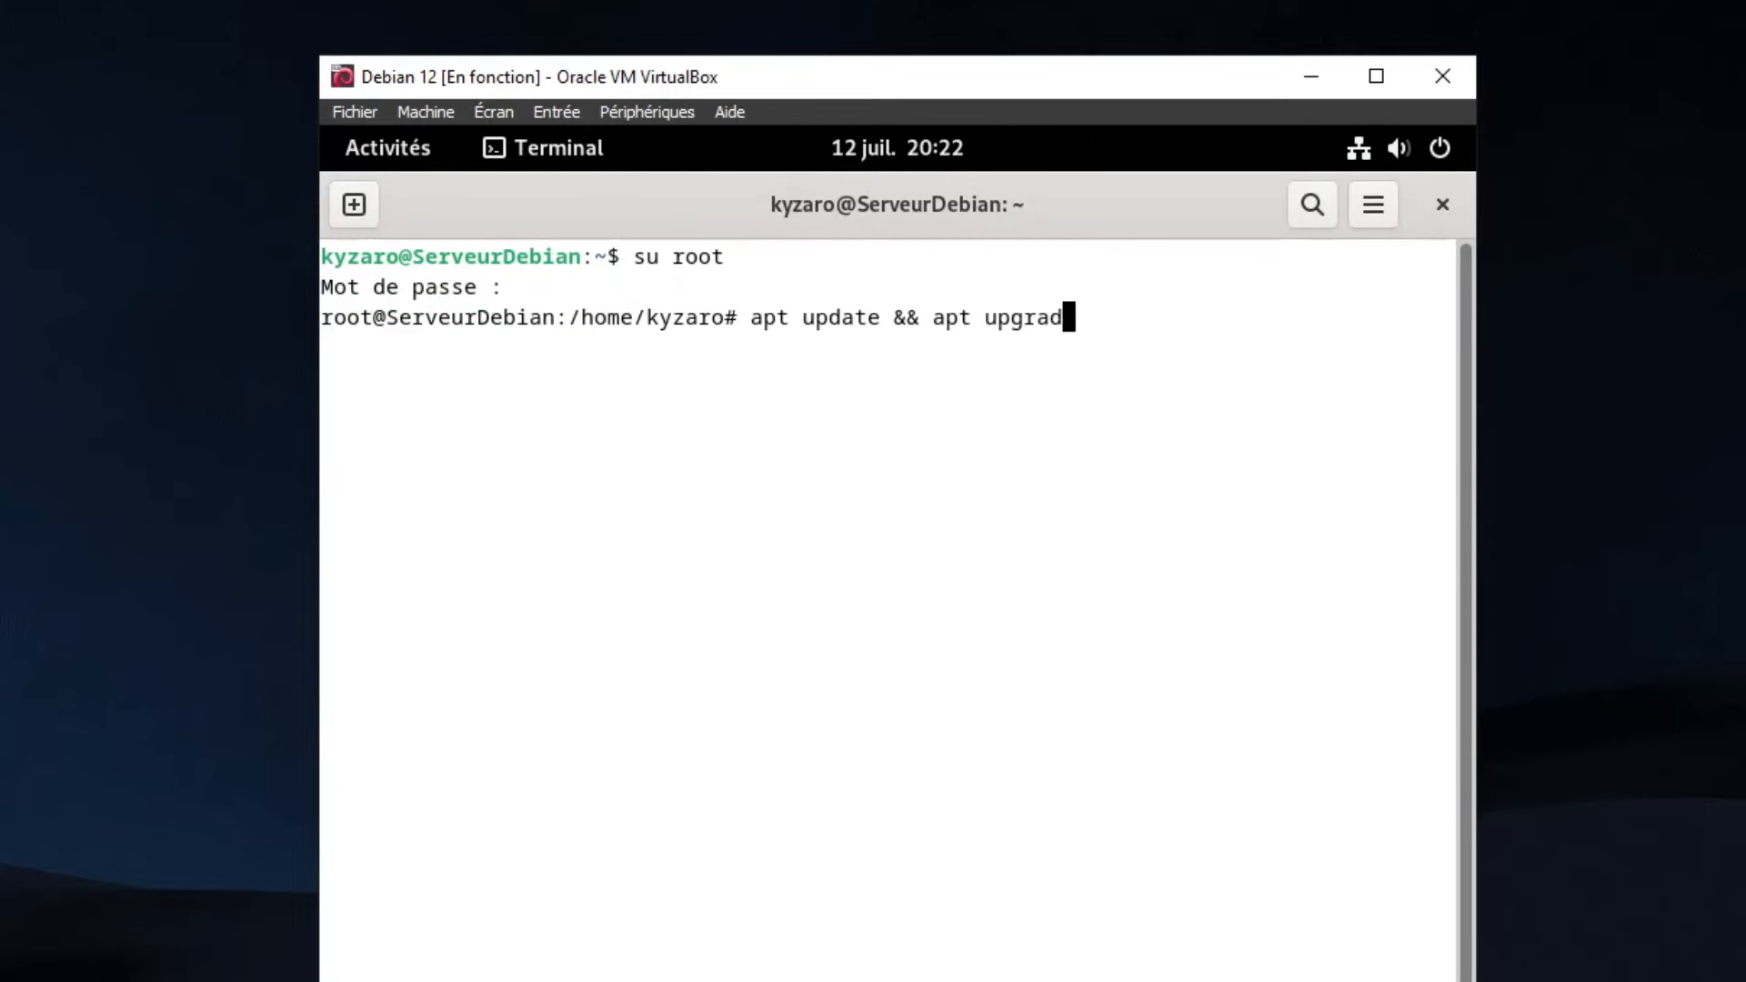
pyautogui.write('e -y')
pyautogui.press('Return')
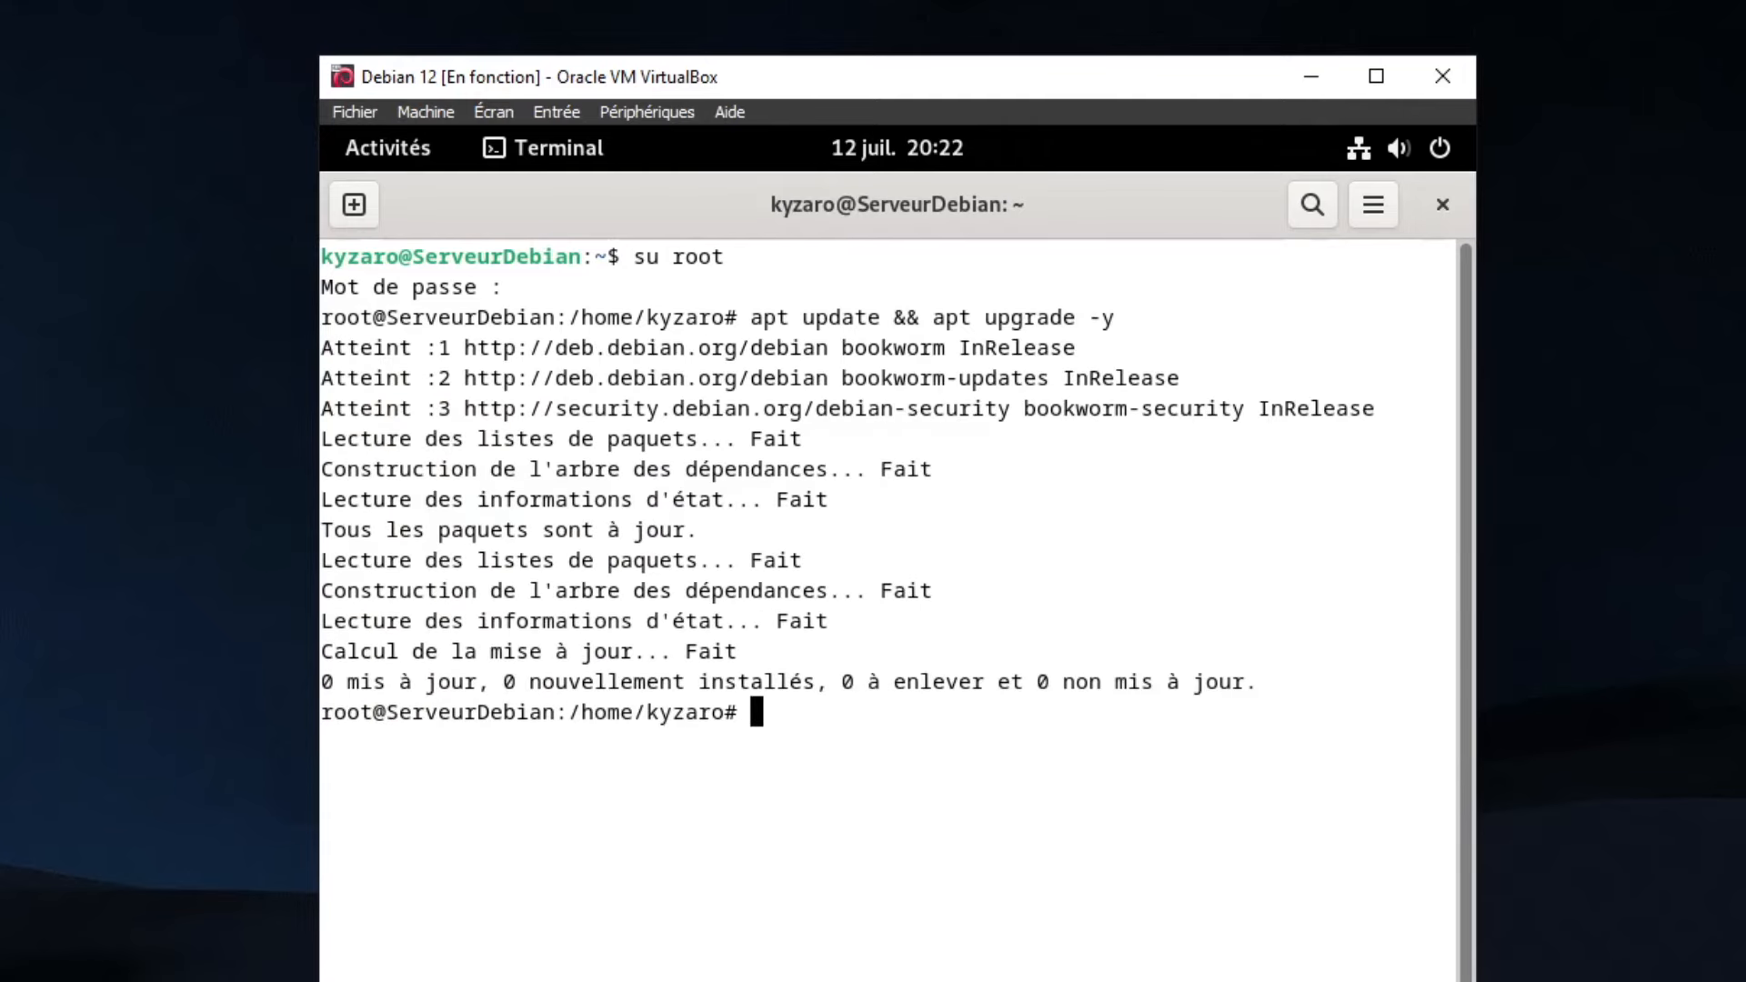
pyautogui.write('clear')
pyautogui.press('Return')
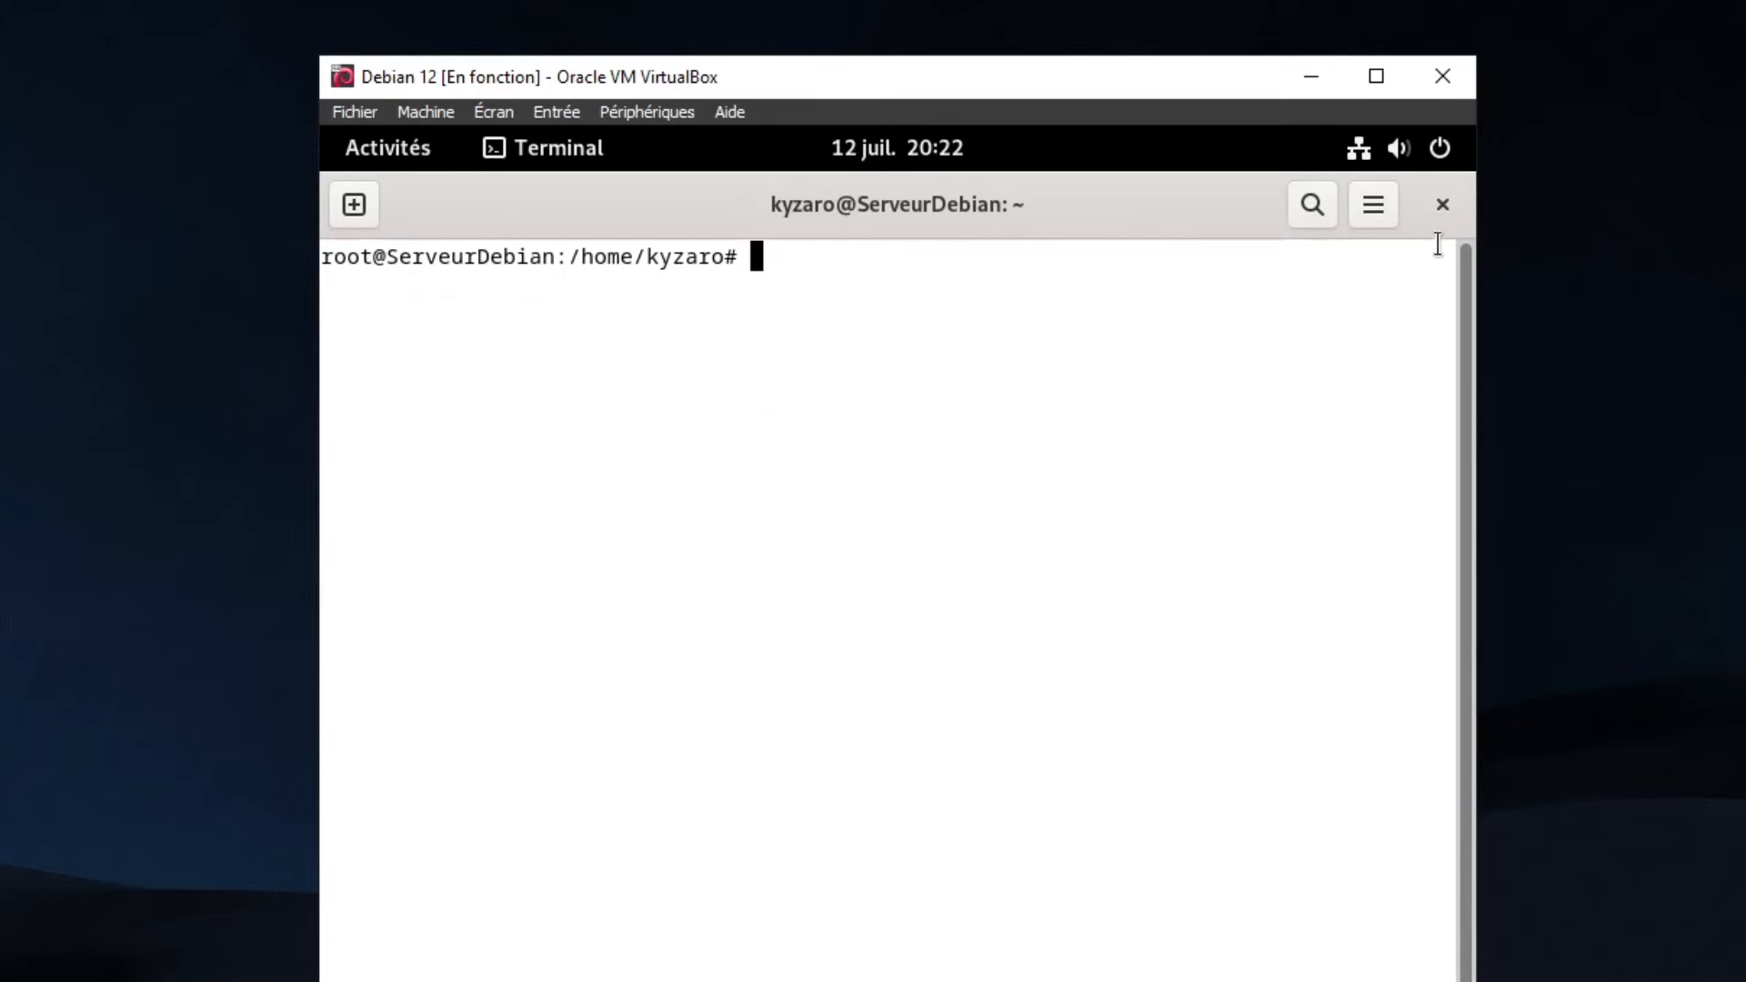
pyautogui.click(1442, 203)
pyautogui.click(1032, 653)
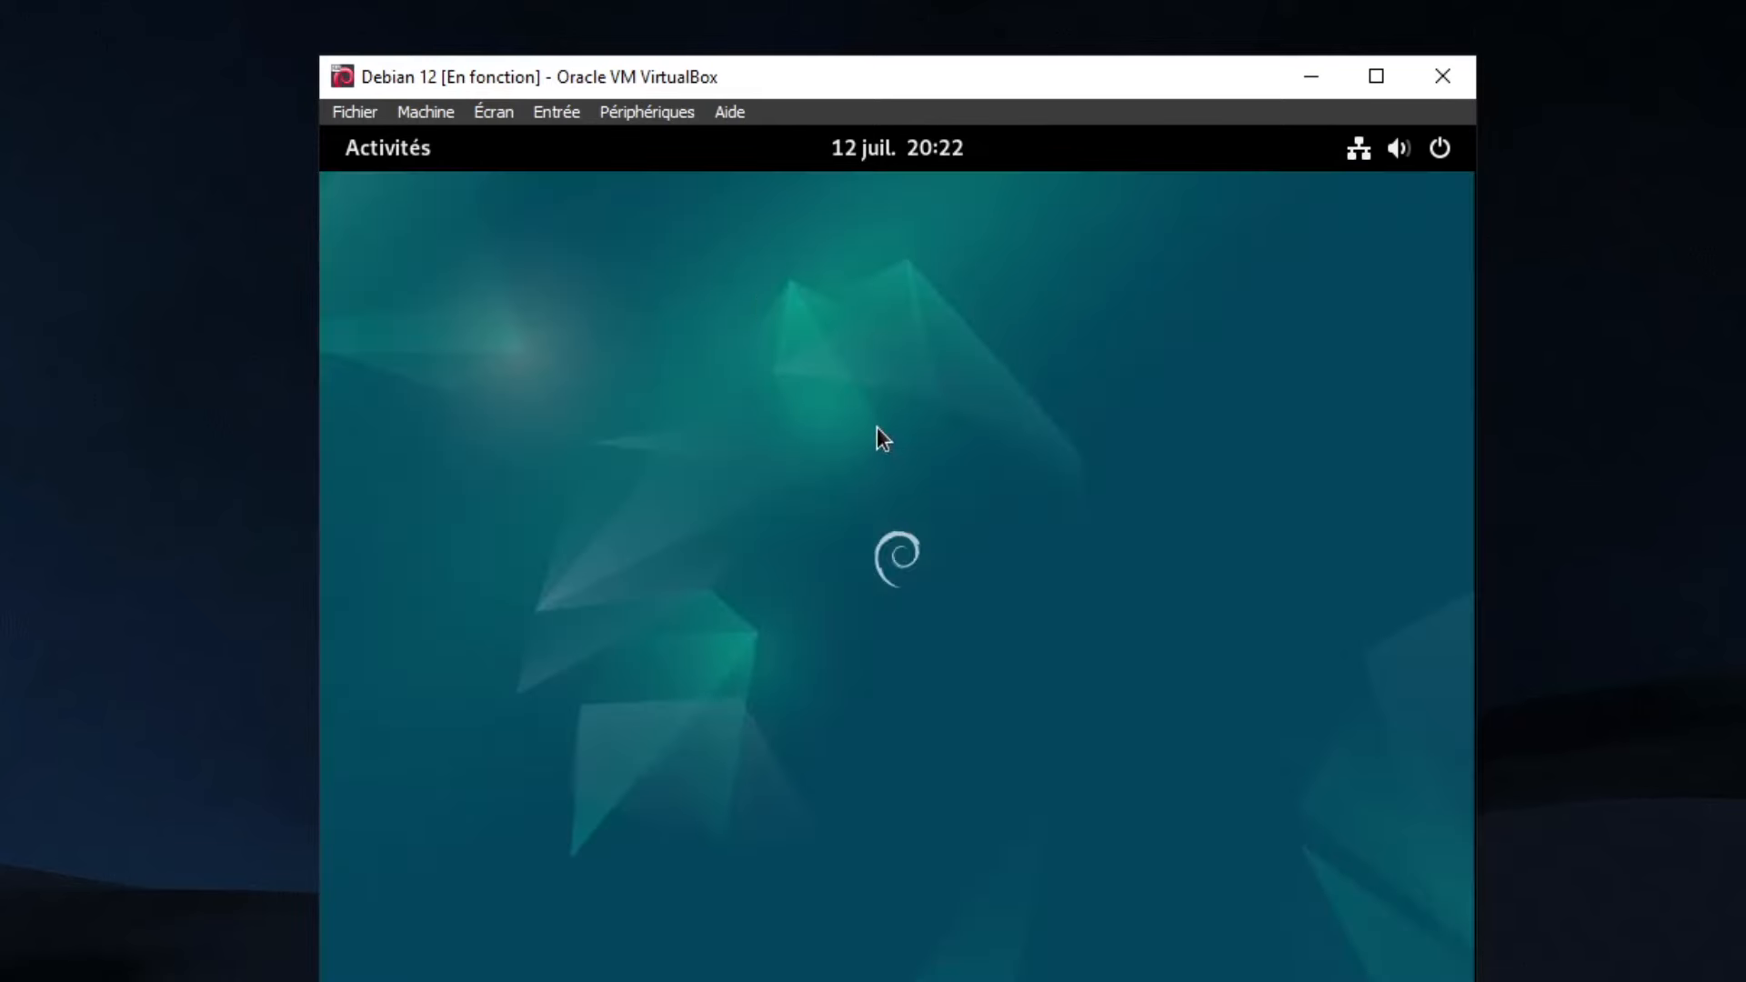
# Insert the Guest Additions CD image from the VM's Devices menu
pyautogui.click(655, 110)
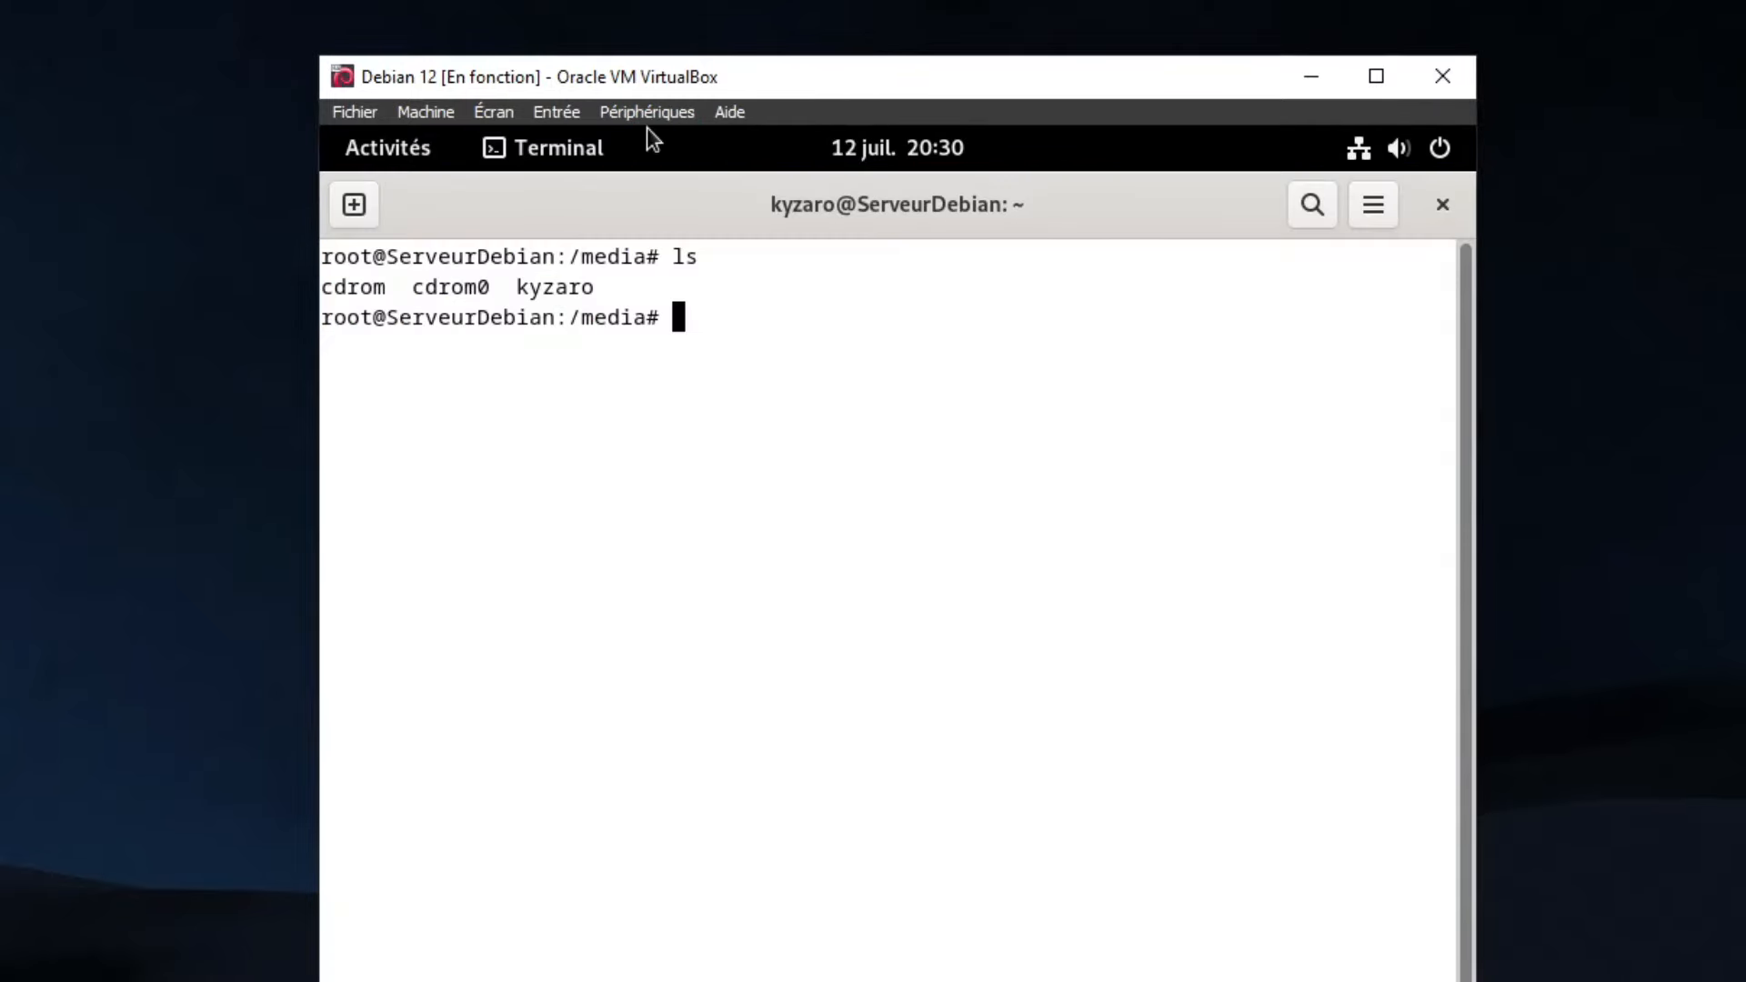
pyautogui.click(648, 113)
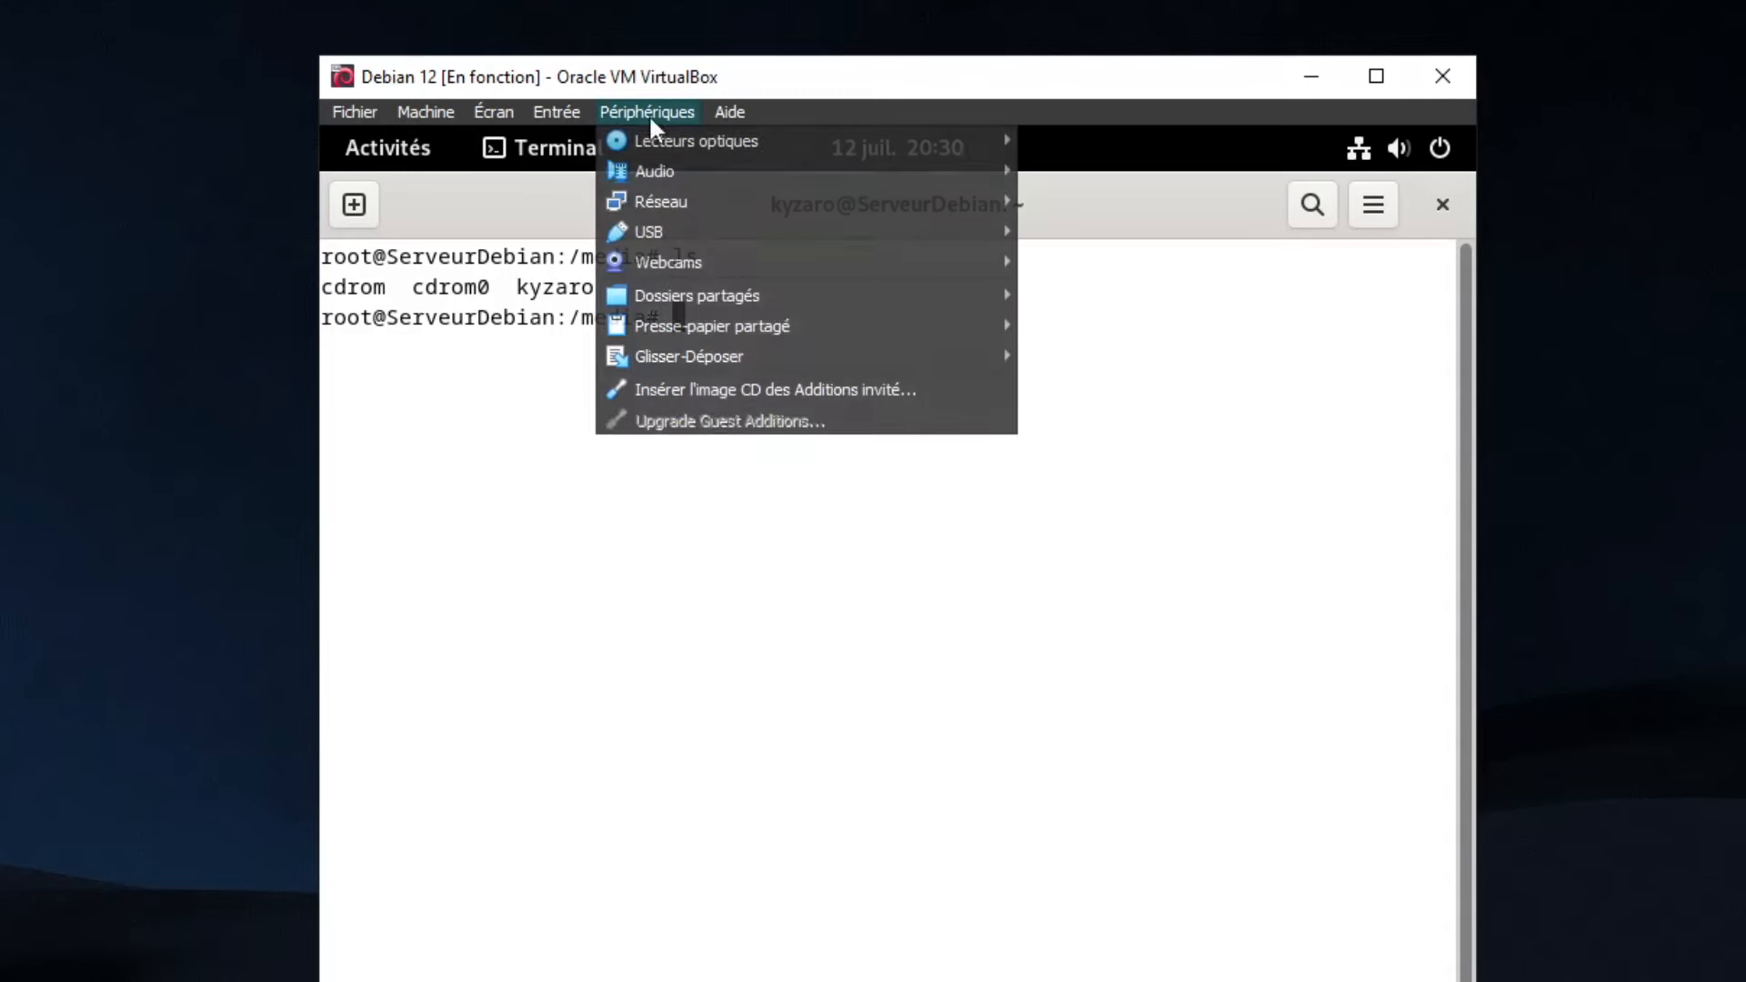
pyautogui.click(711, 391)
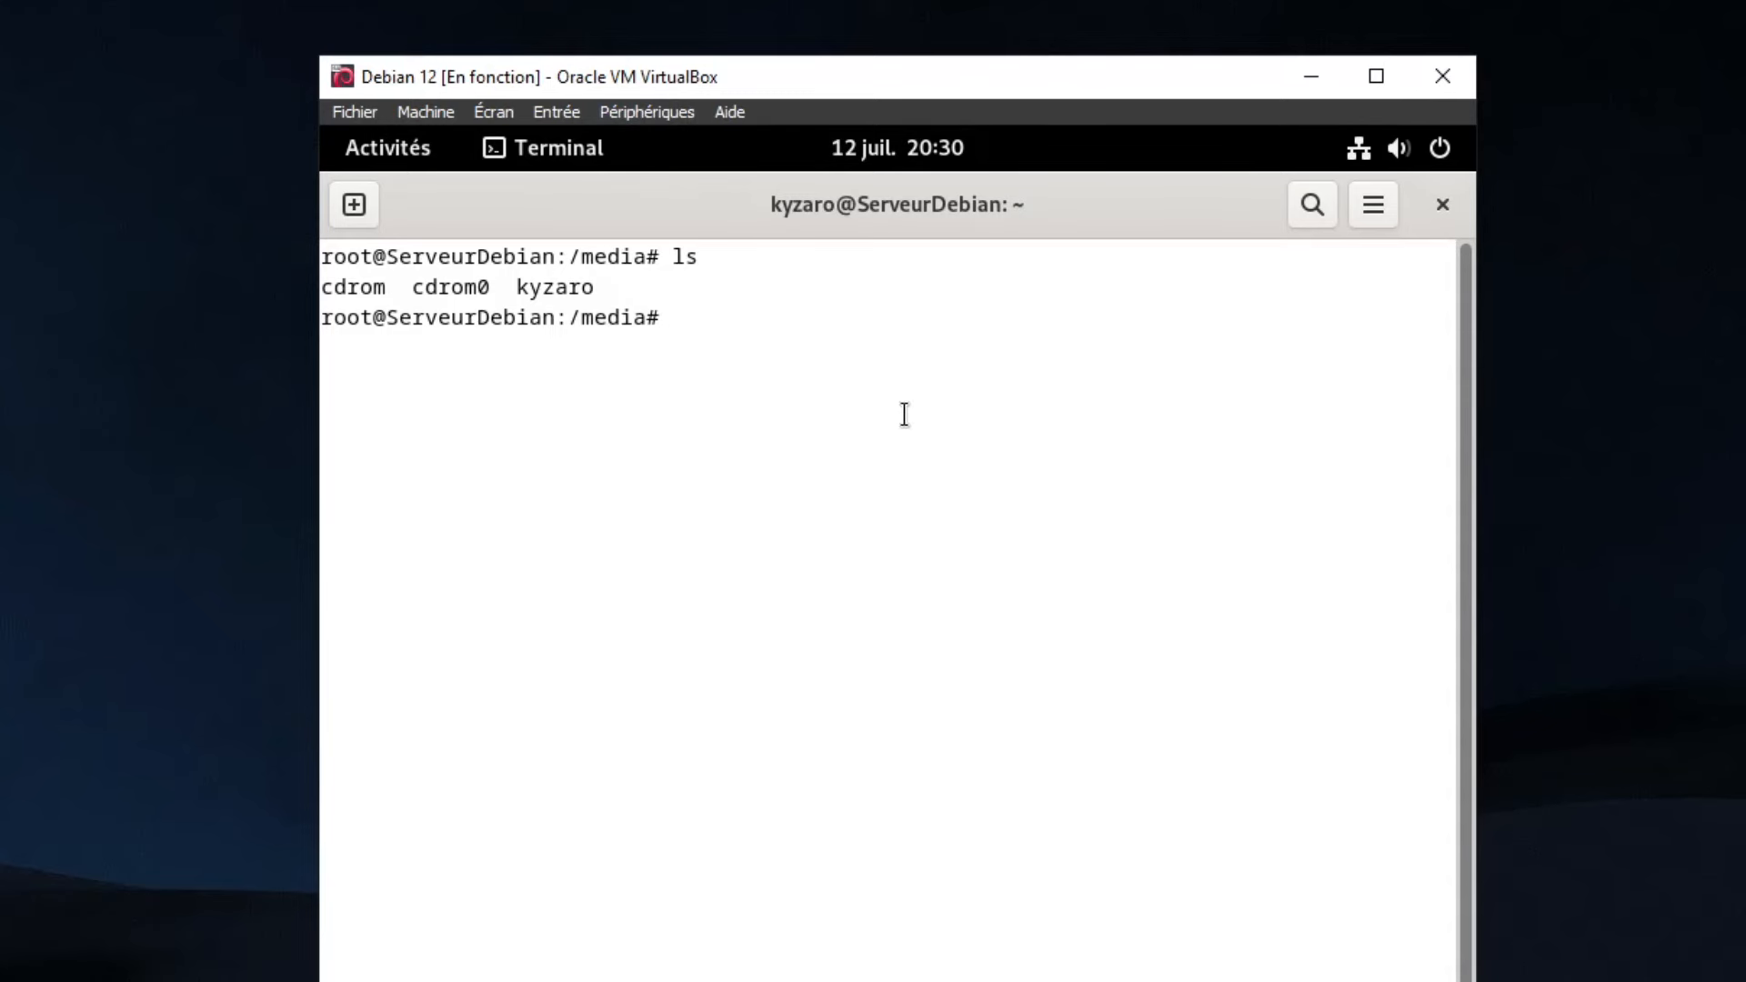
# In the terminal, go through /media and the user's folder into VBox_GAs_7.0.6 and list its files
pyautogui.write('cd /media')
pyautogui.press('Return')
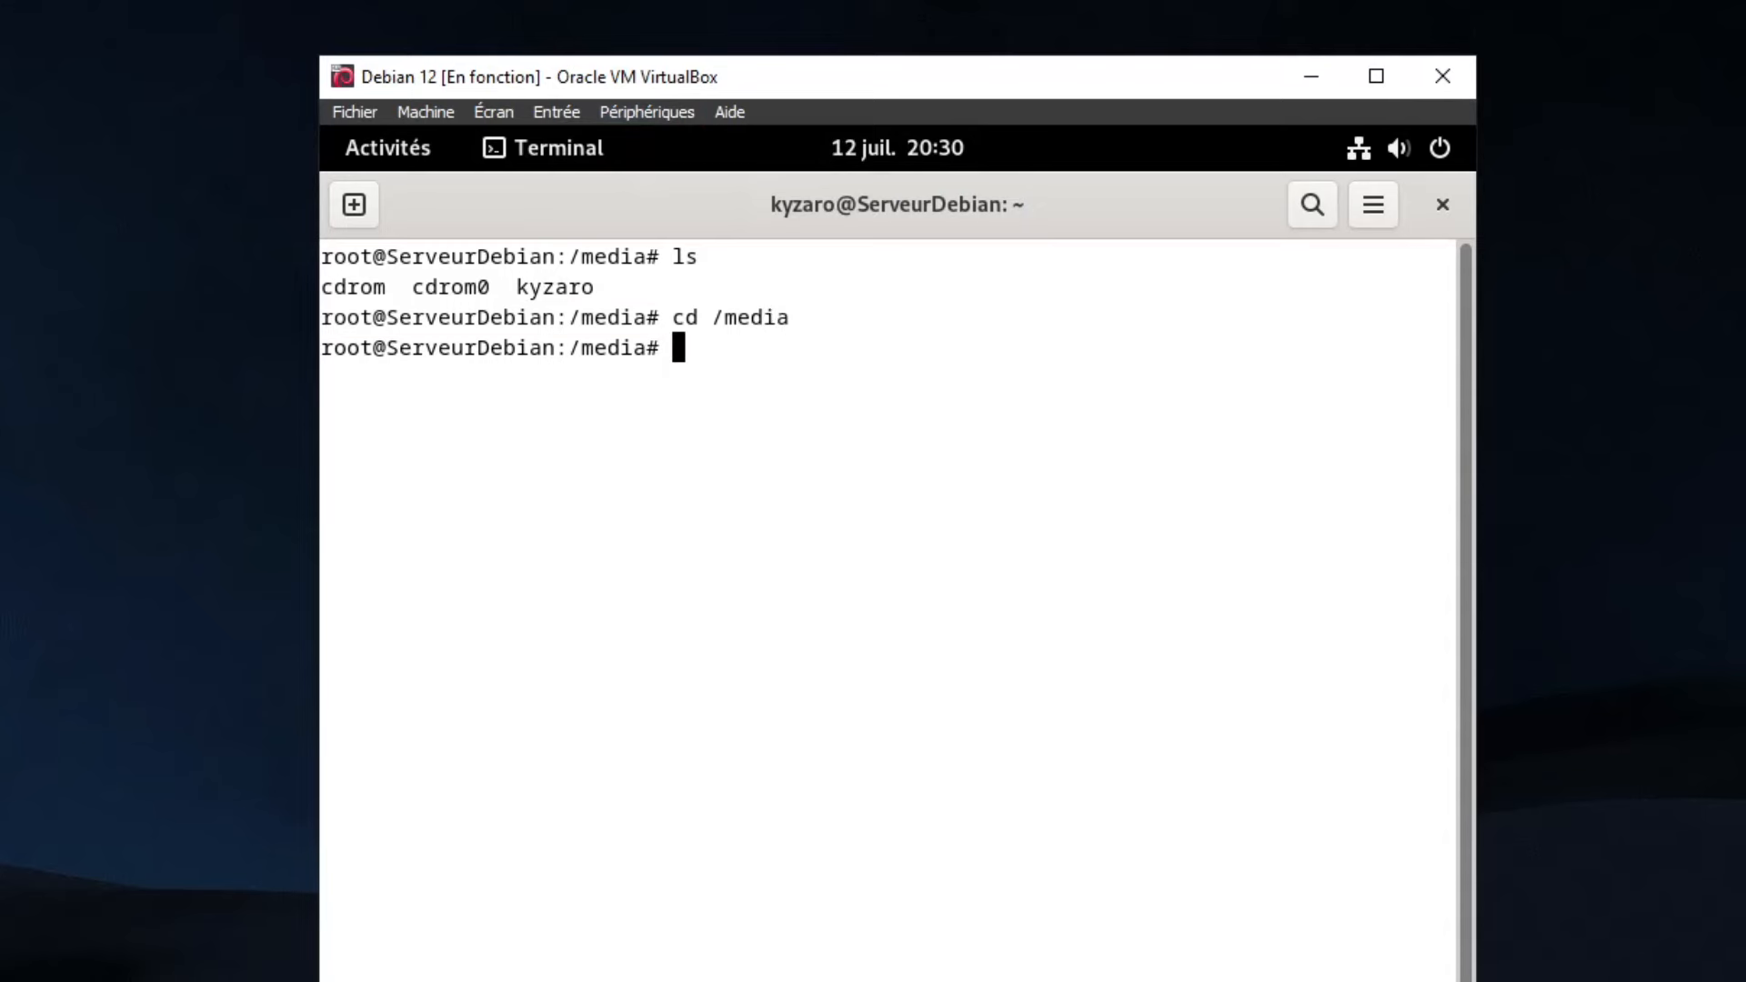
pyautogui.write('ls')
pyautogui.press('Return')
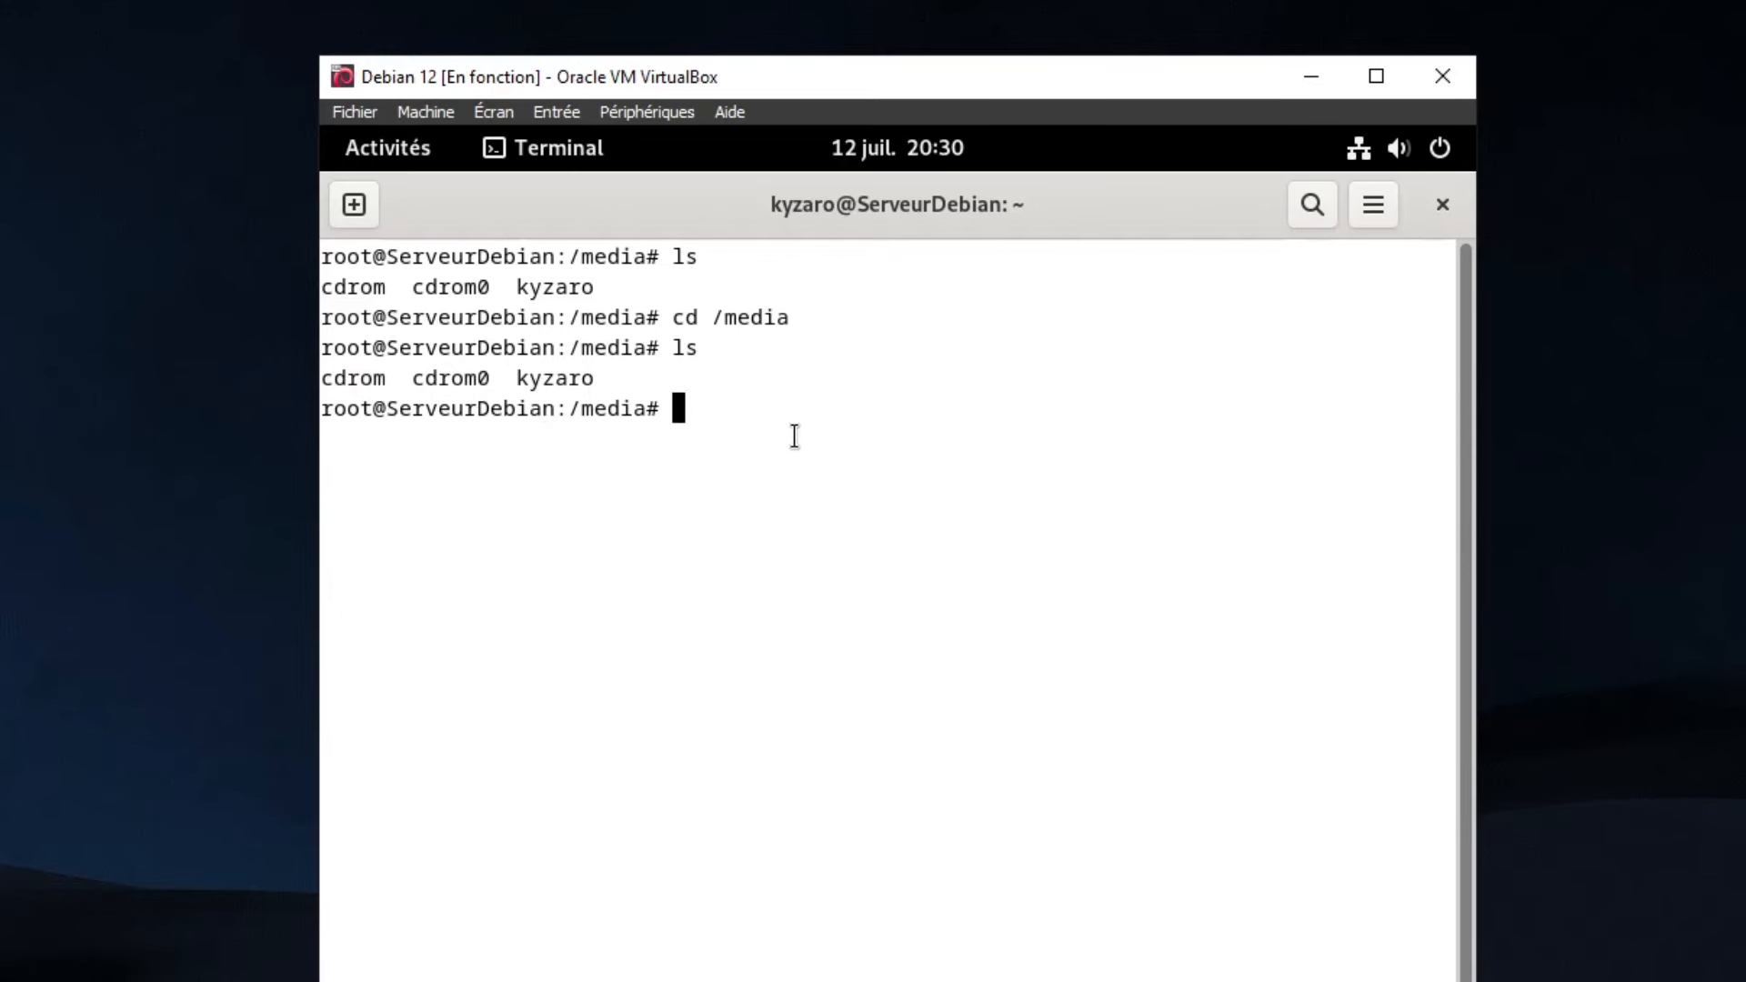
pyautogui.write('cd kyzaro')
pyautogui.press('Return')
pyautogui.write('ls')
pyautogui.press('Return')
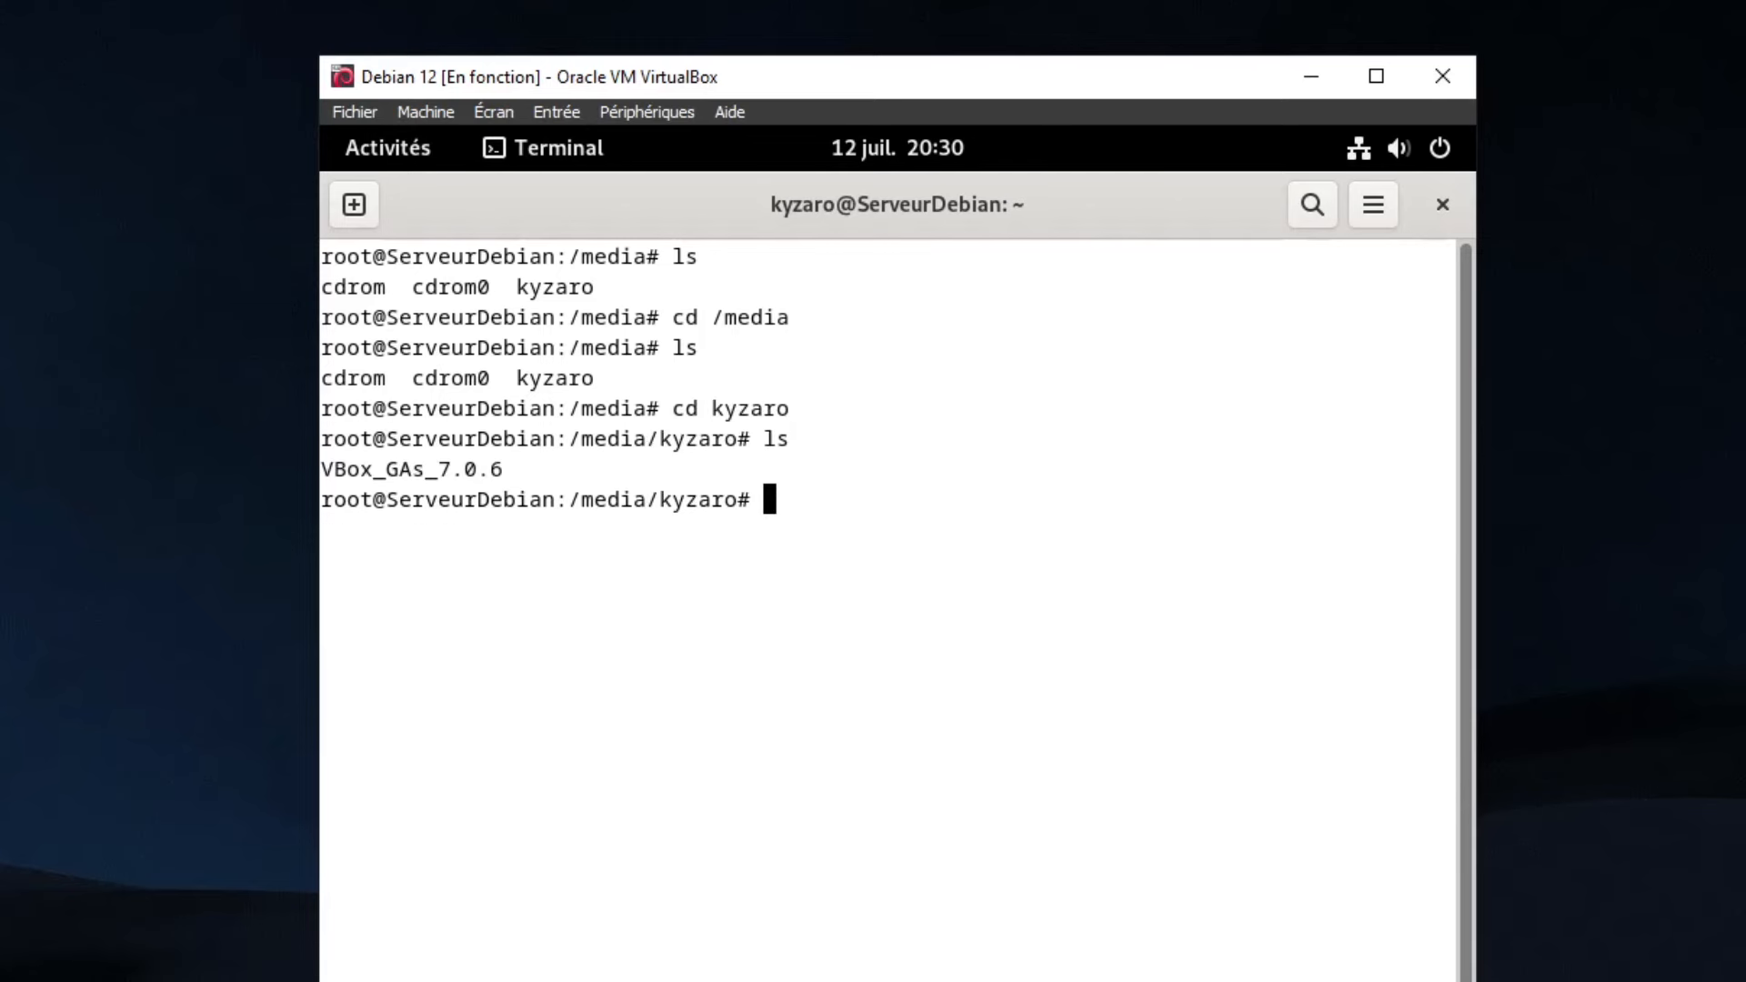
pyautogui.write('cd b')
pyautogui.press('BackSpace')
pyautogui.write('V')
pyautogui.press('Tab')
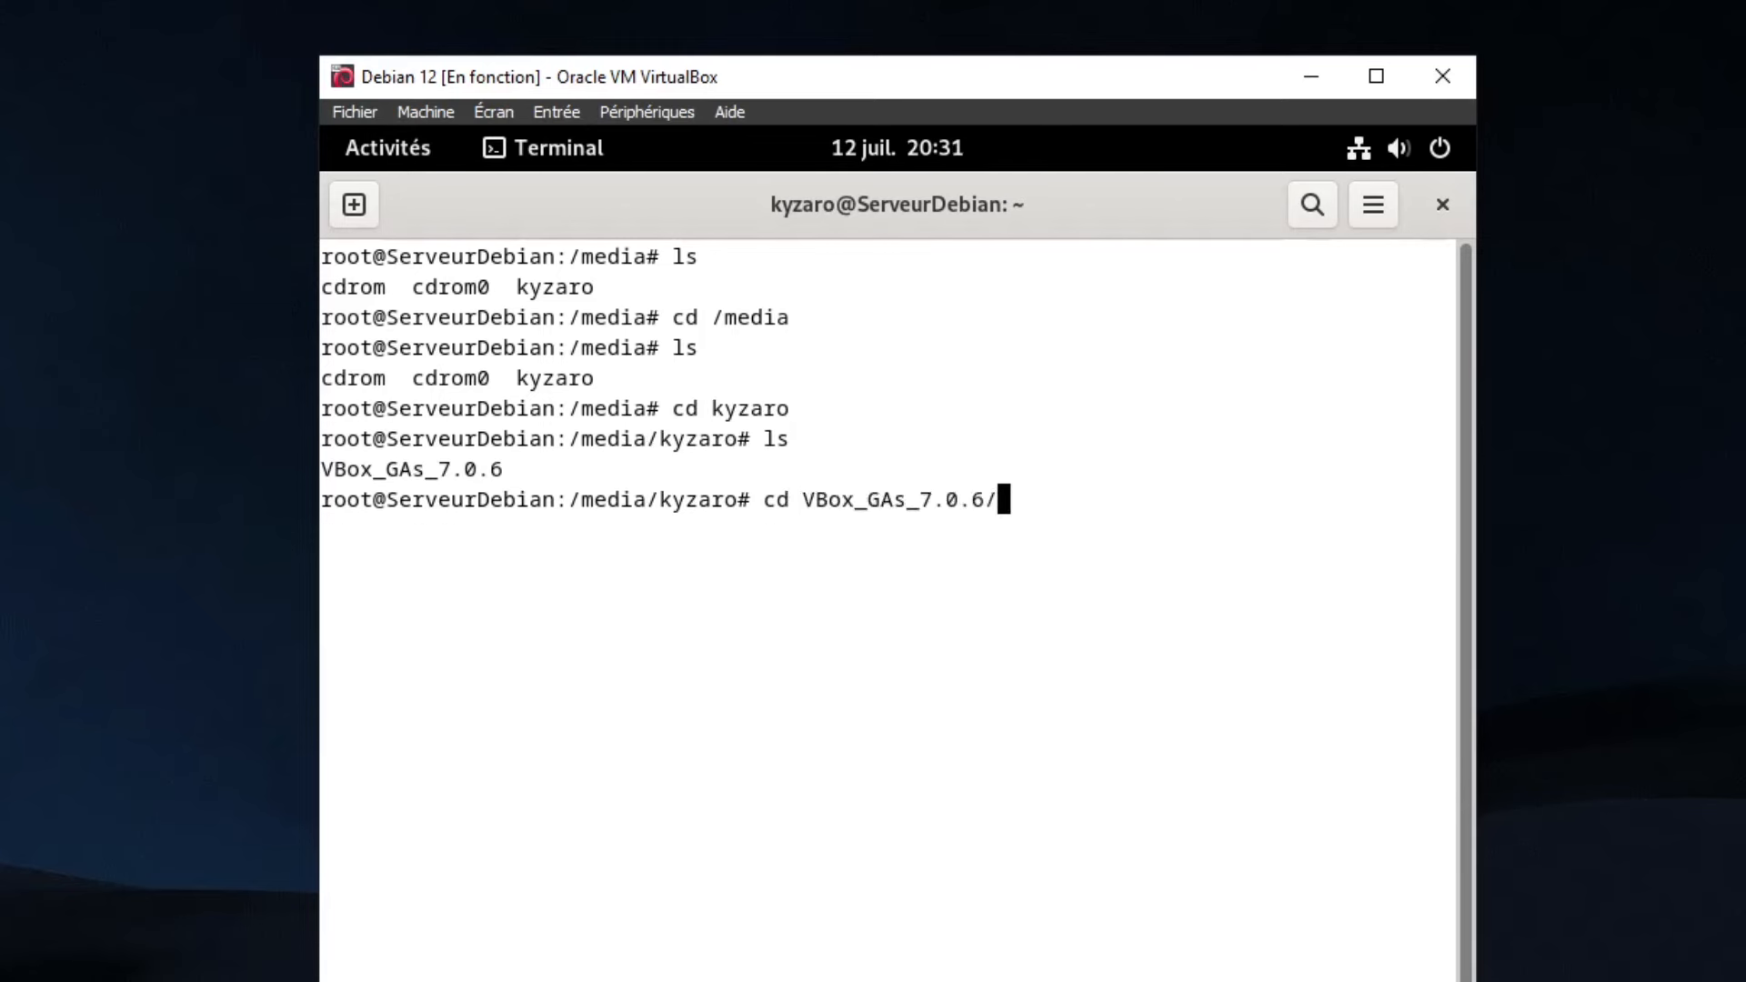
pyautogui.press('Return')
pyautogui.write('ls')
pyautogui.press('Return')
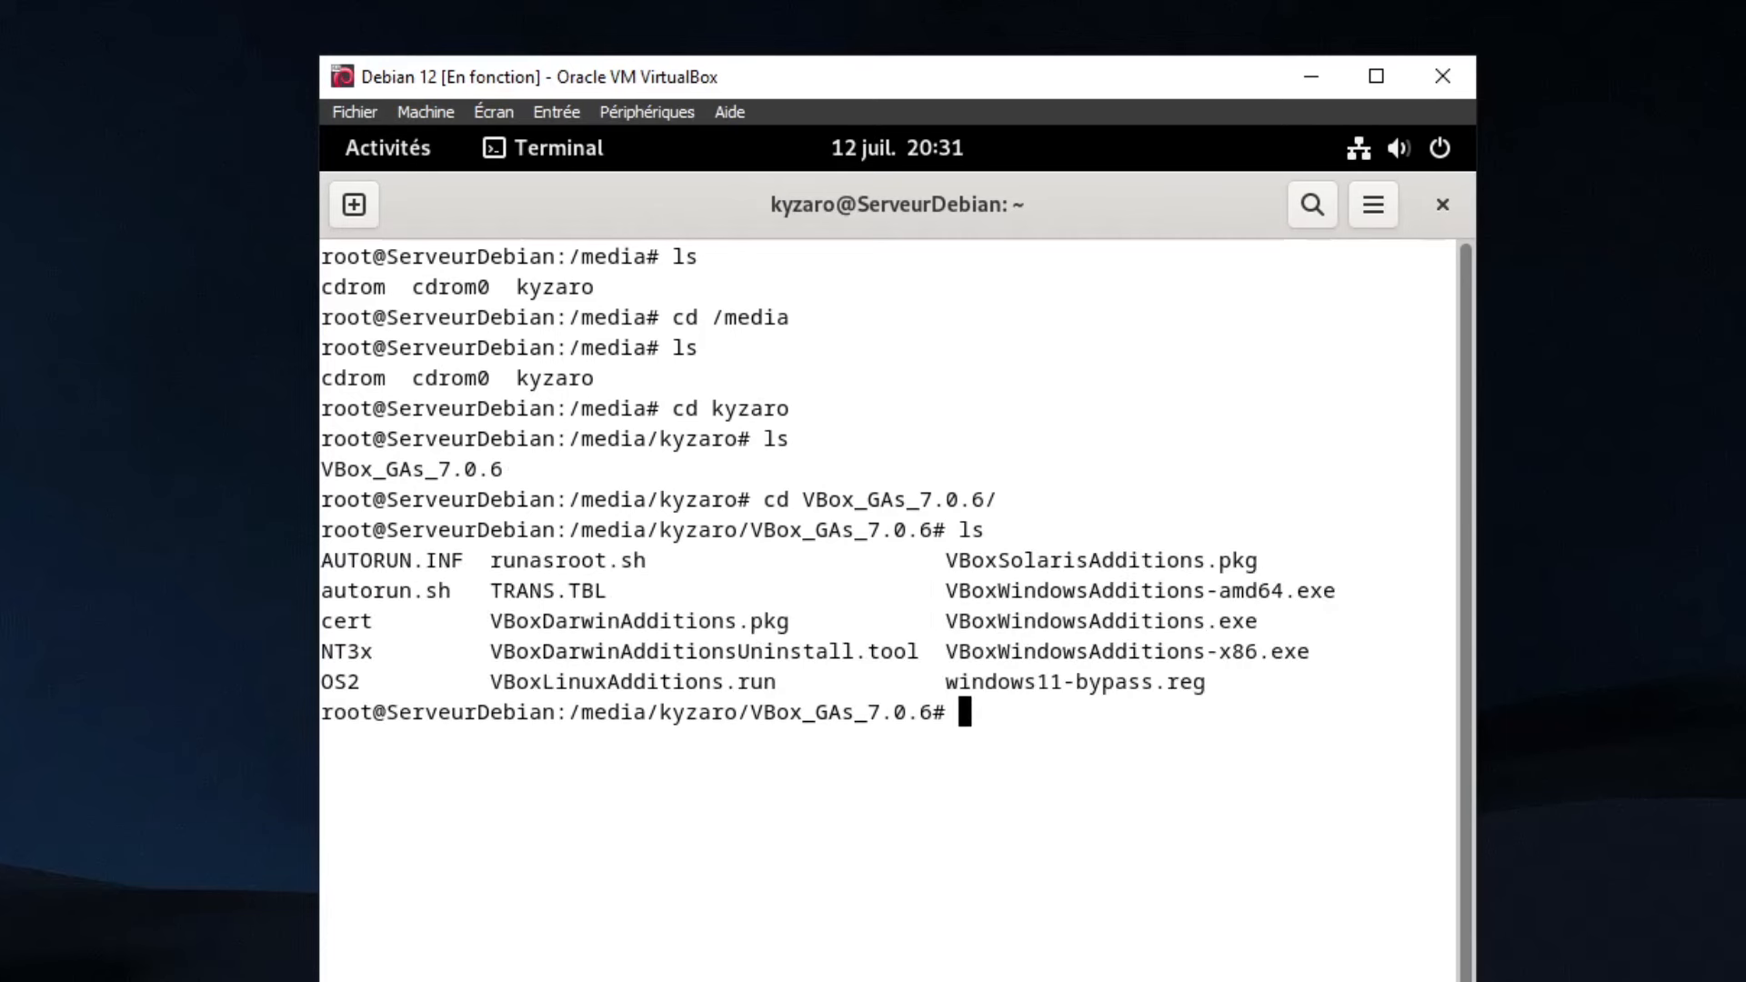
# Run the installer with sh VBoxLinuxAdditions.run
pyautogui.write('sh VBoxLin')
pyautogui.press('Tab')
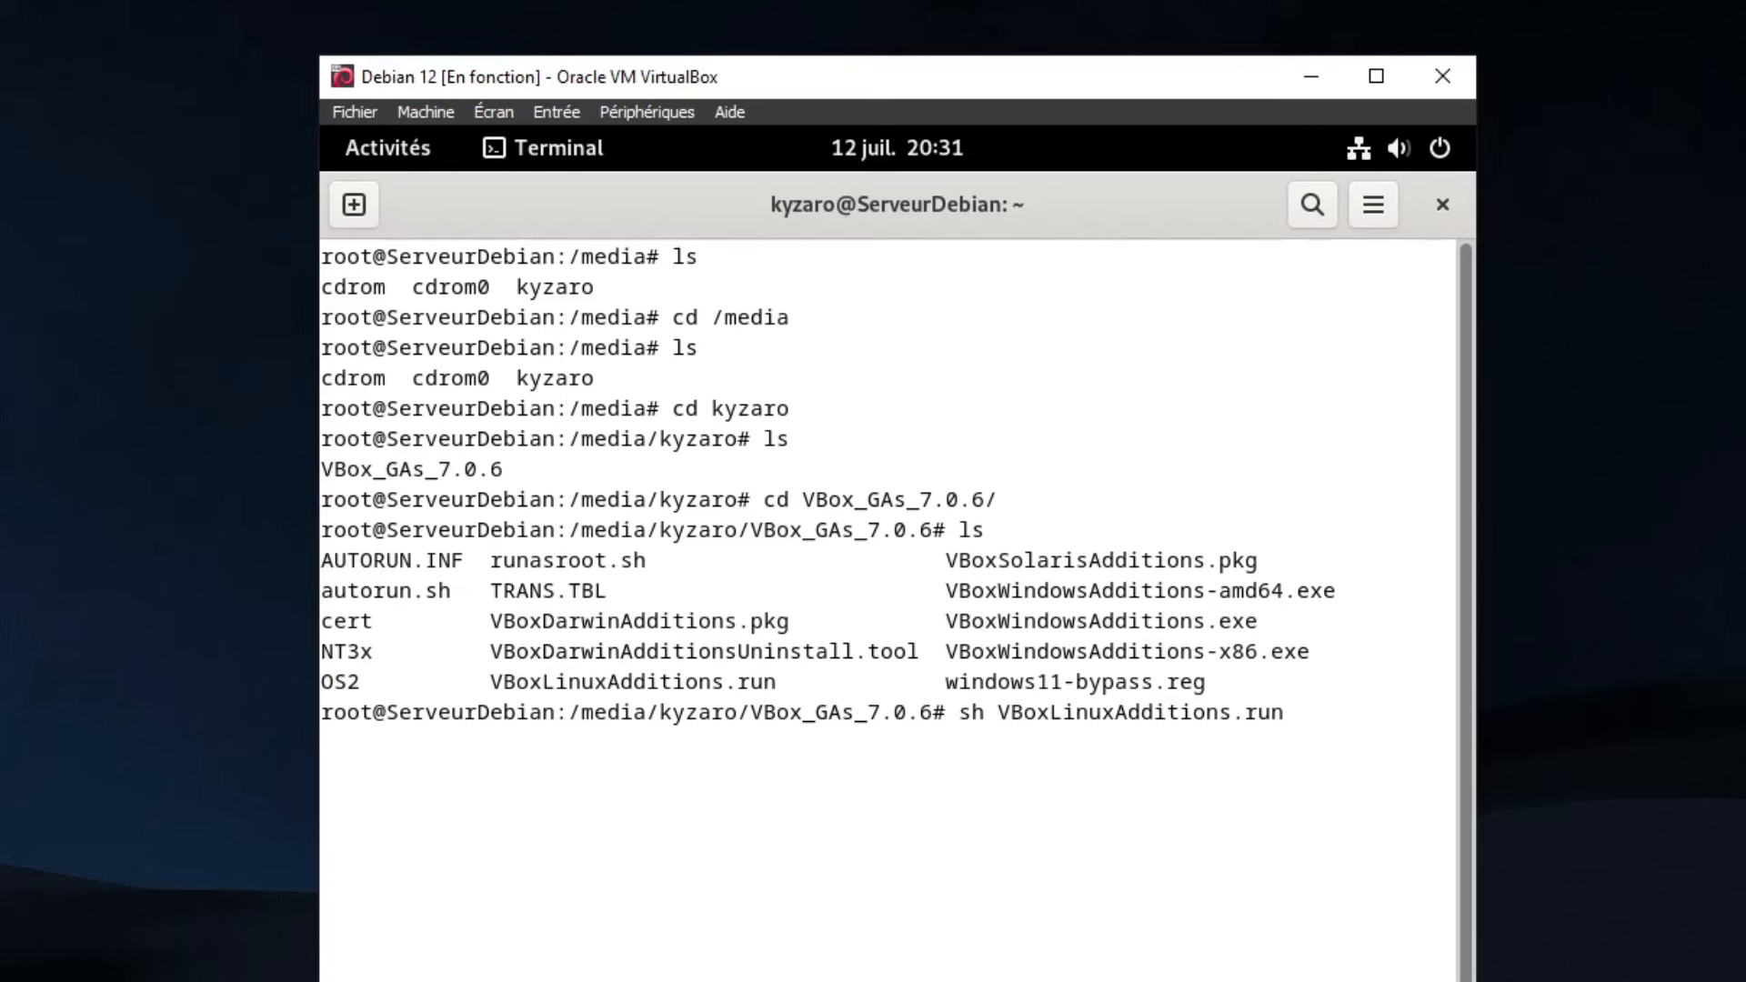
pyautogui.press('Return')
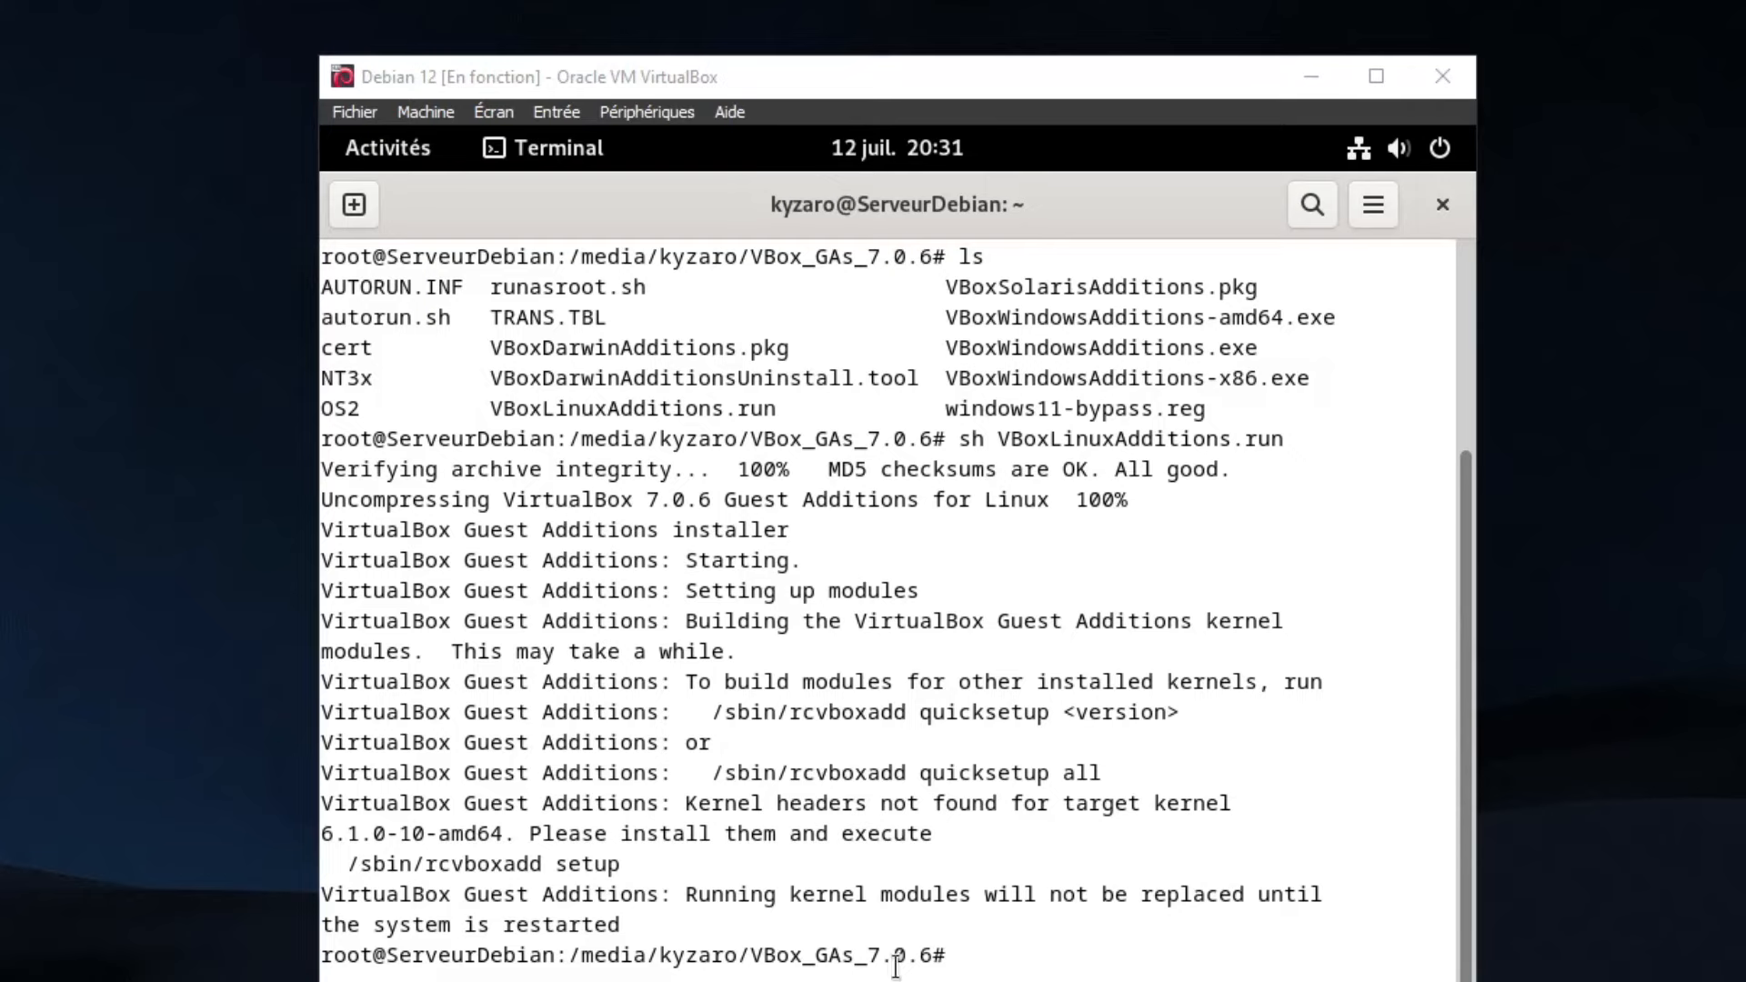
# Reboot Debian via Éteindre > Redémarrer, then enlarge the VM window and go full screen with Host+F
pyautogui.click(1436, 153)
pyautogui.click(1411, 236)
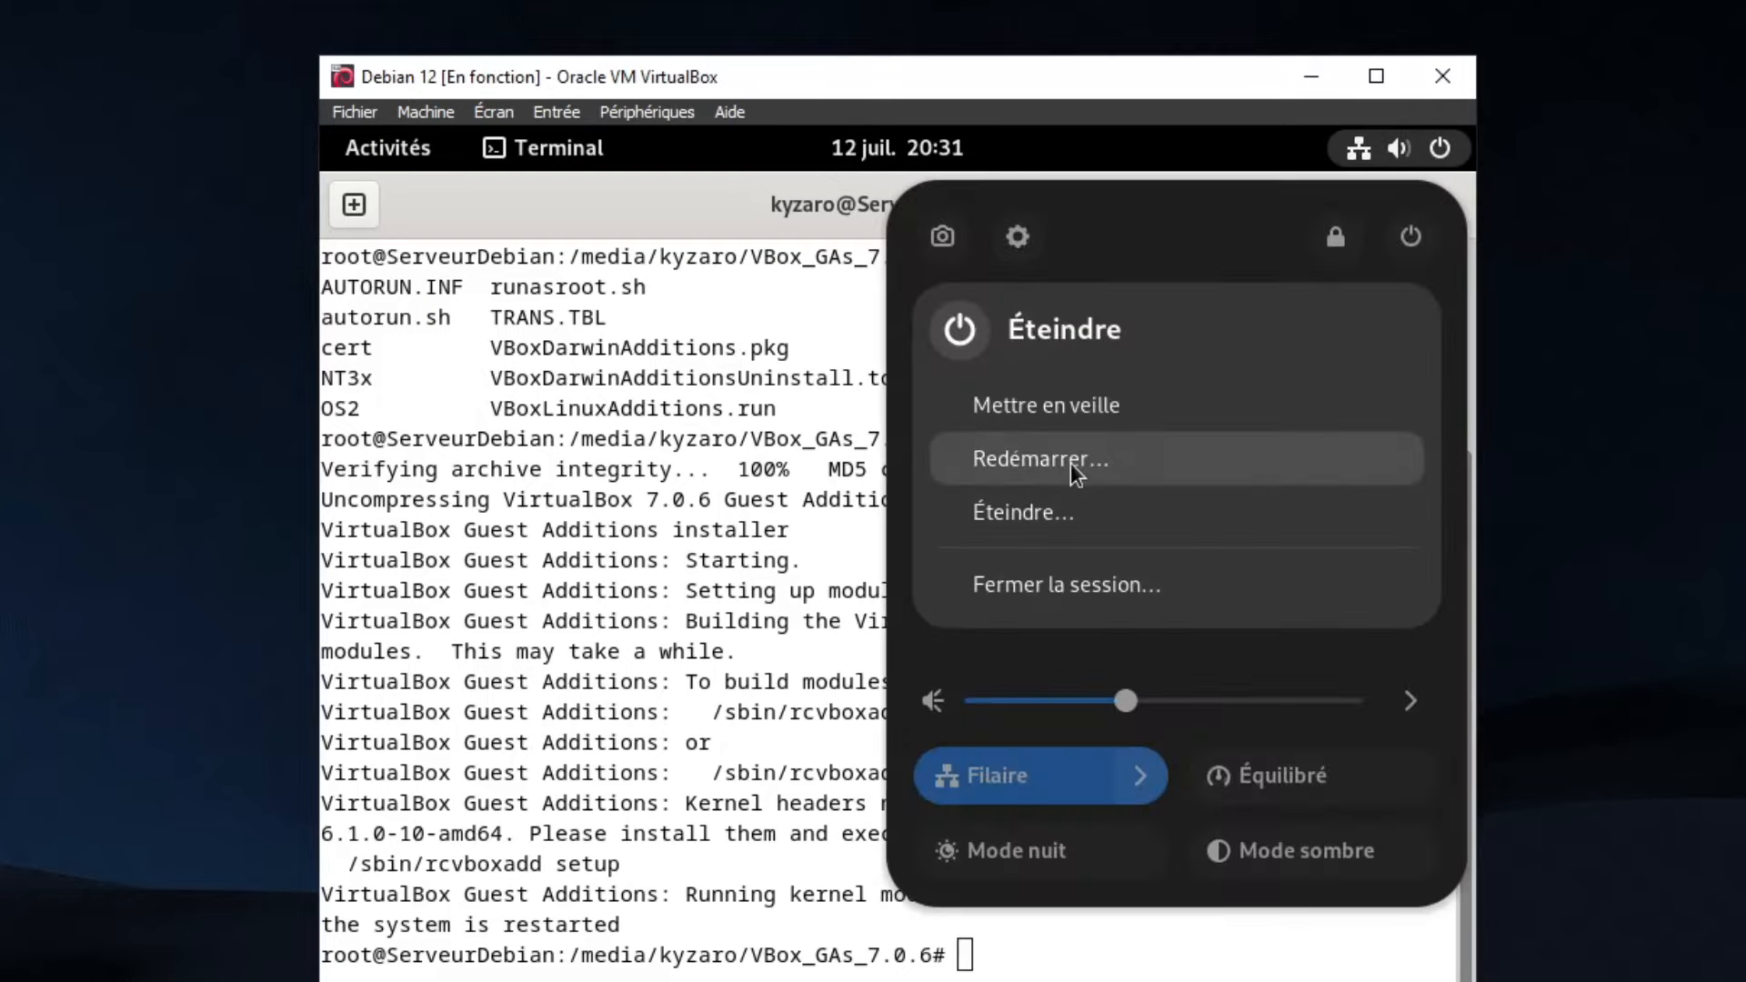
pyautogui.click(1103, 452)
pyautogui.click(1037, 649)
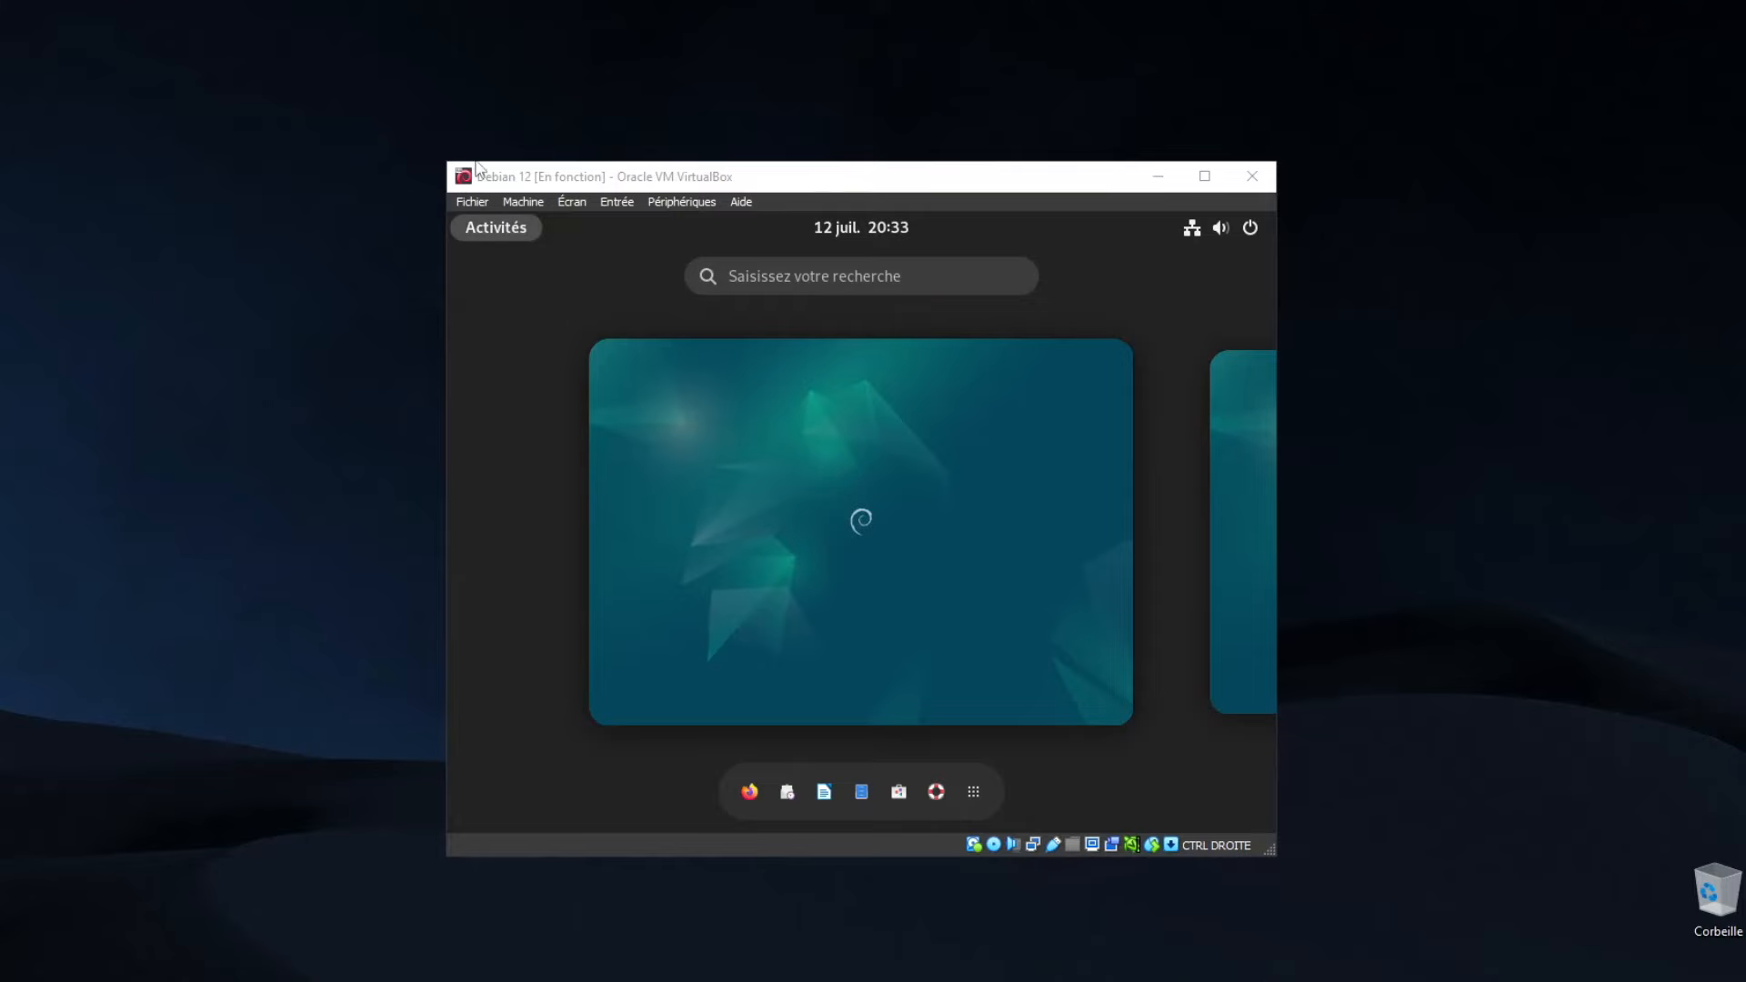
pyautogui.moveTo(445, 161); pyautogui.dragTo(287, 97)
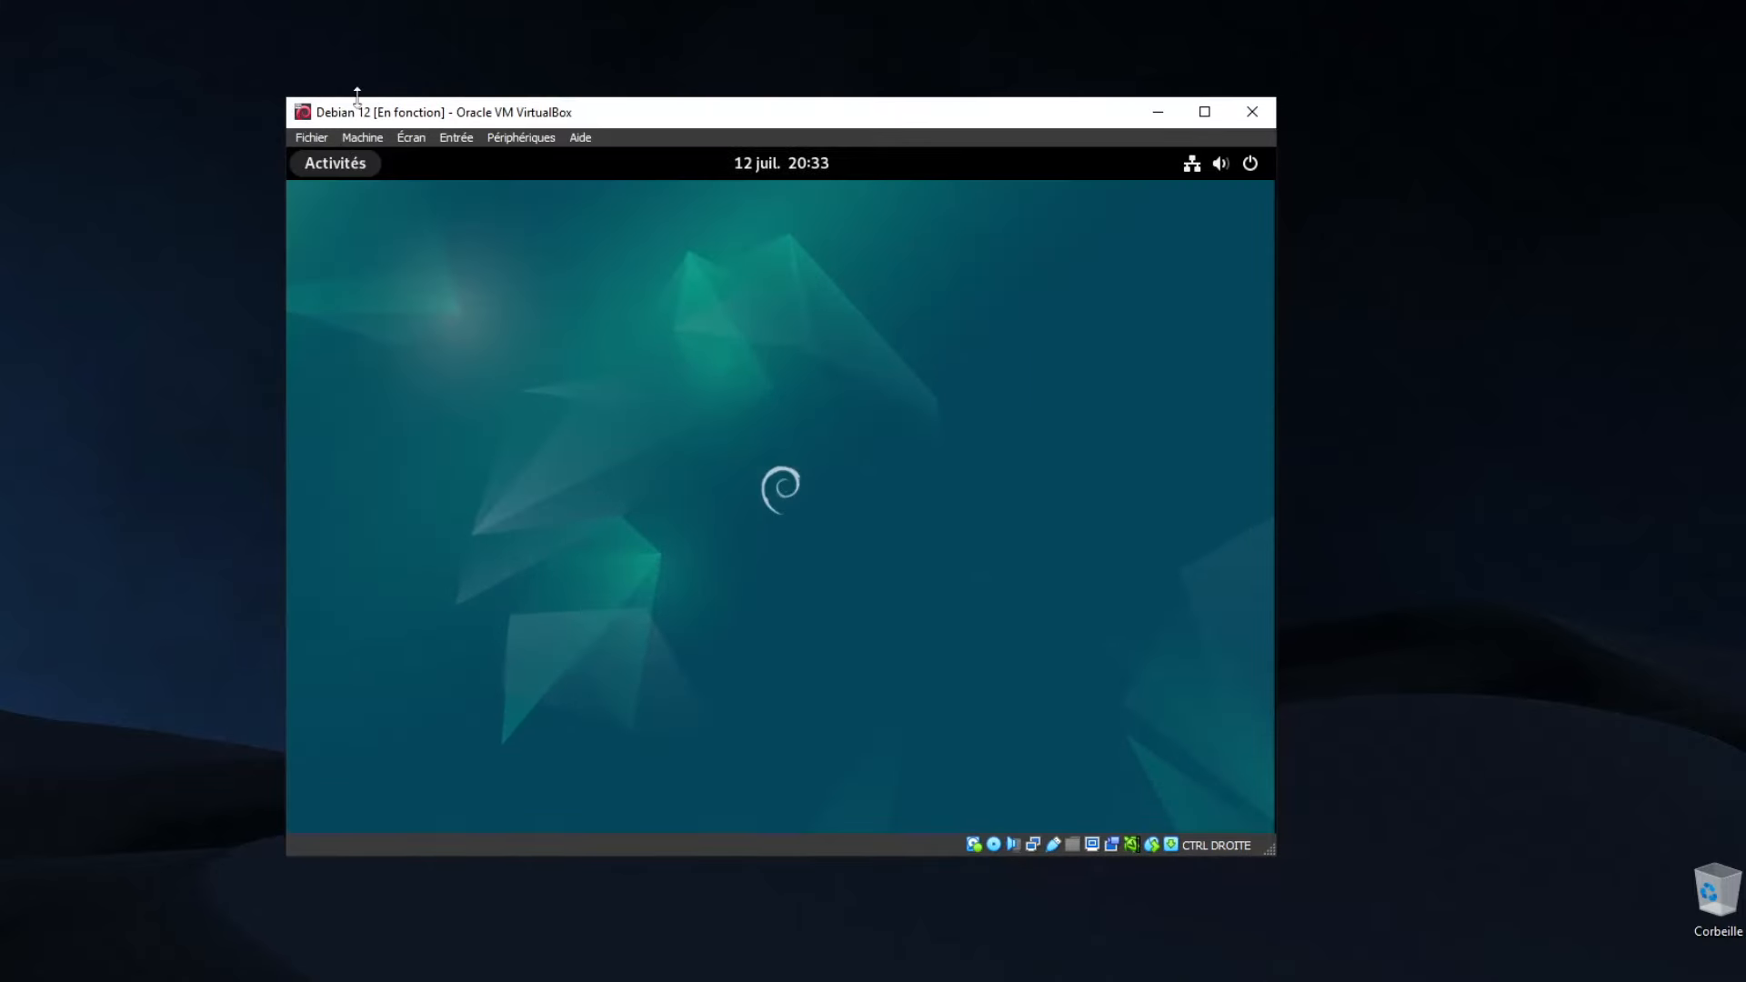
pyautogui.press('Control_R+f')
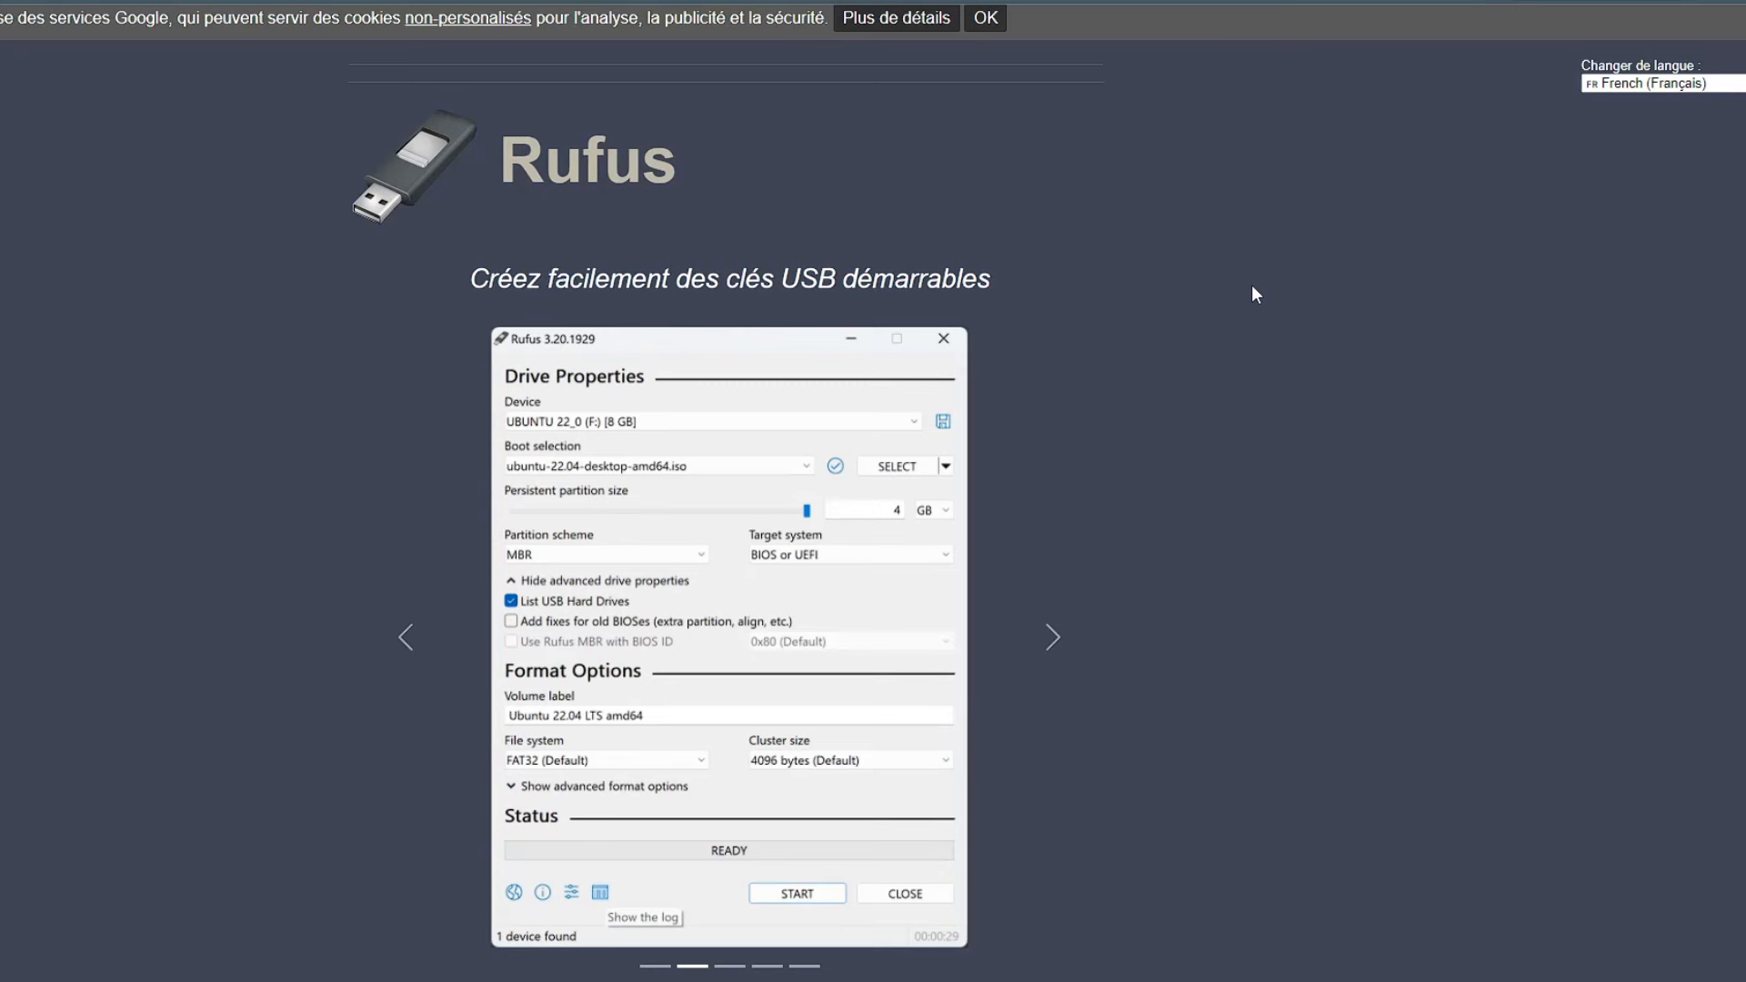
# Scroll down the Rufus homepage to the Dernières versions table
pyautogui.scroll(-1, 1252, 287)
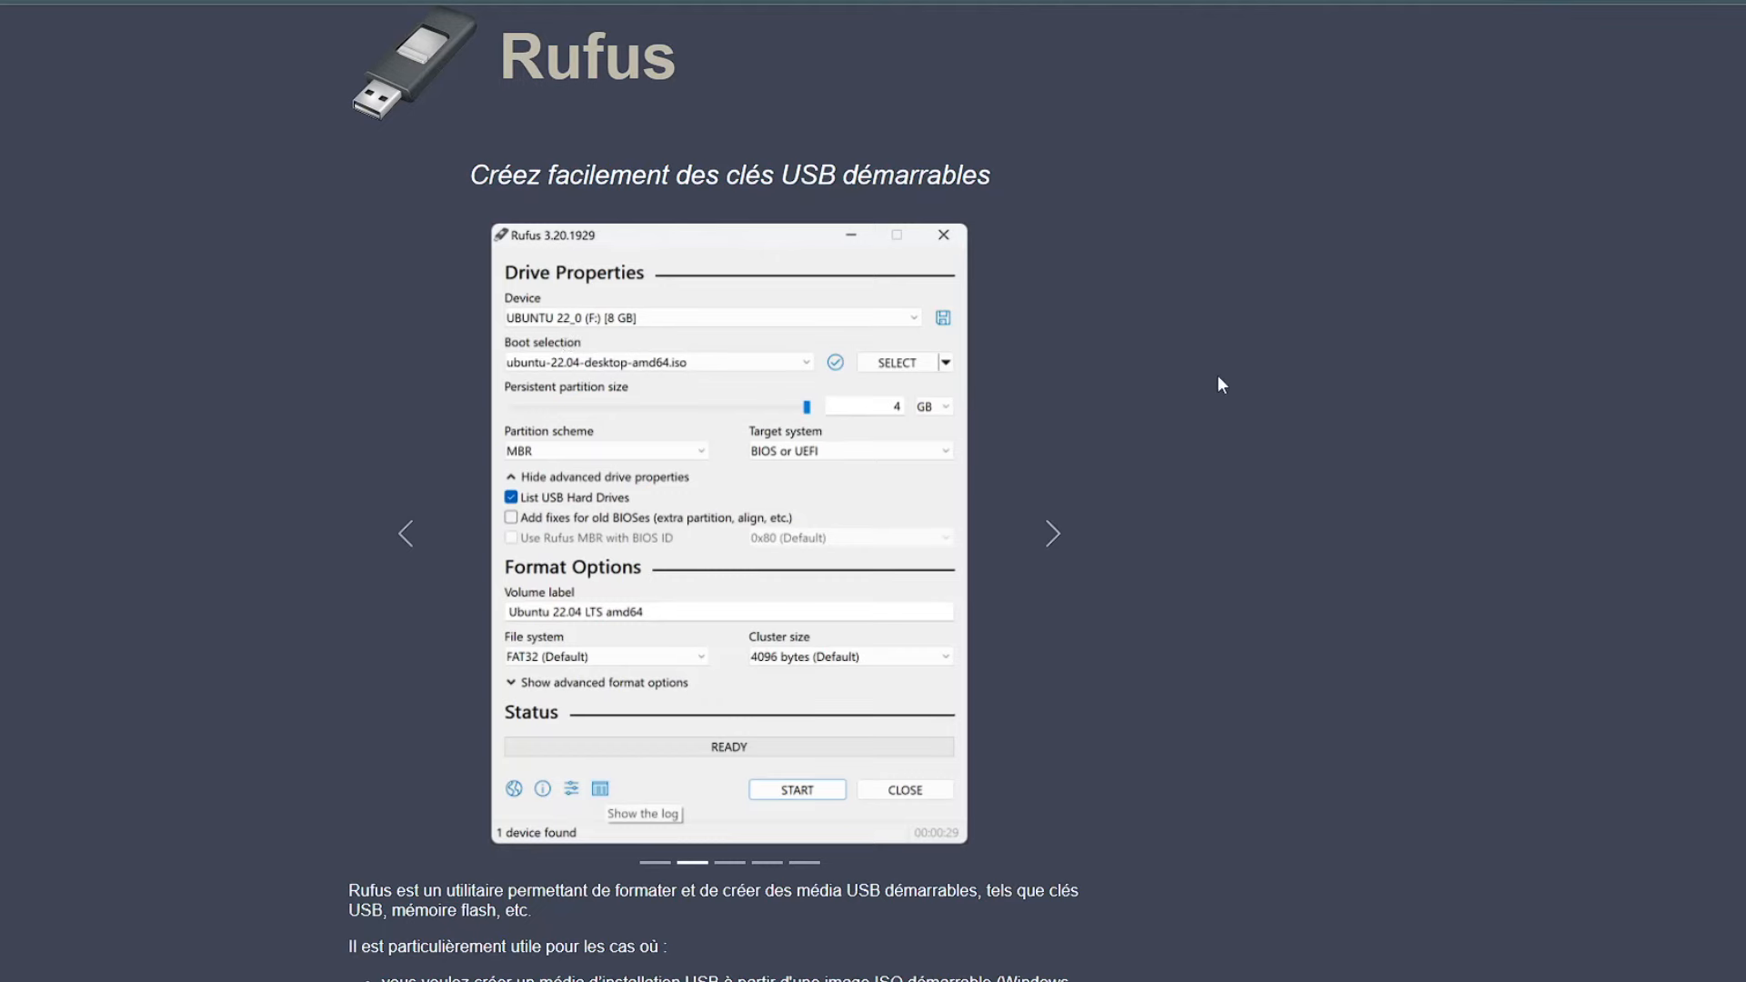
pyautogui.scroll(-6, 1220, 382)
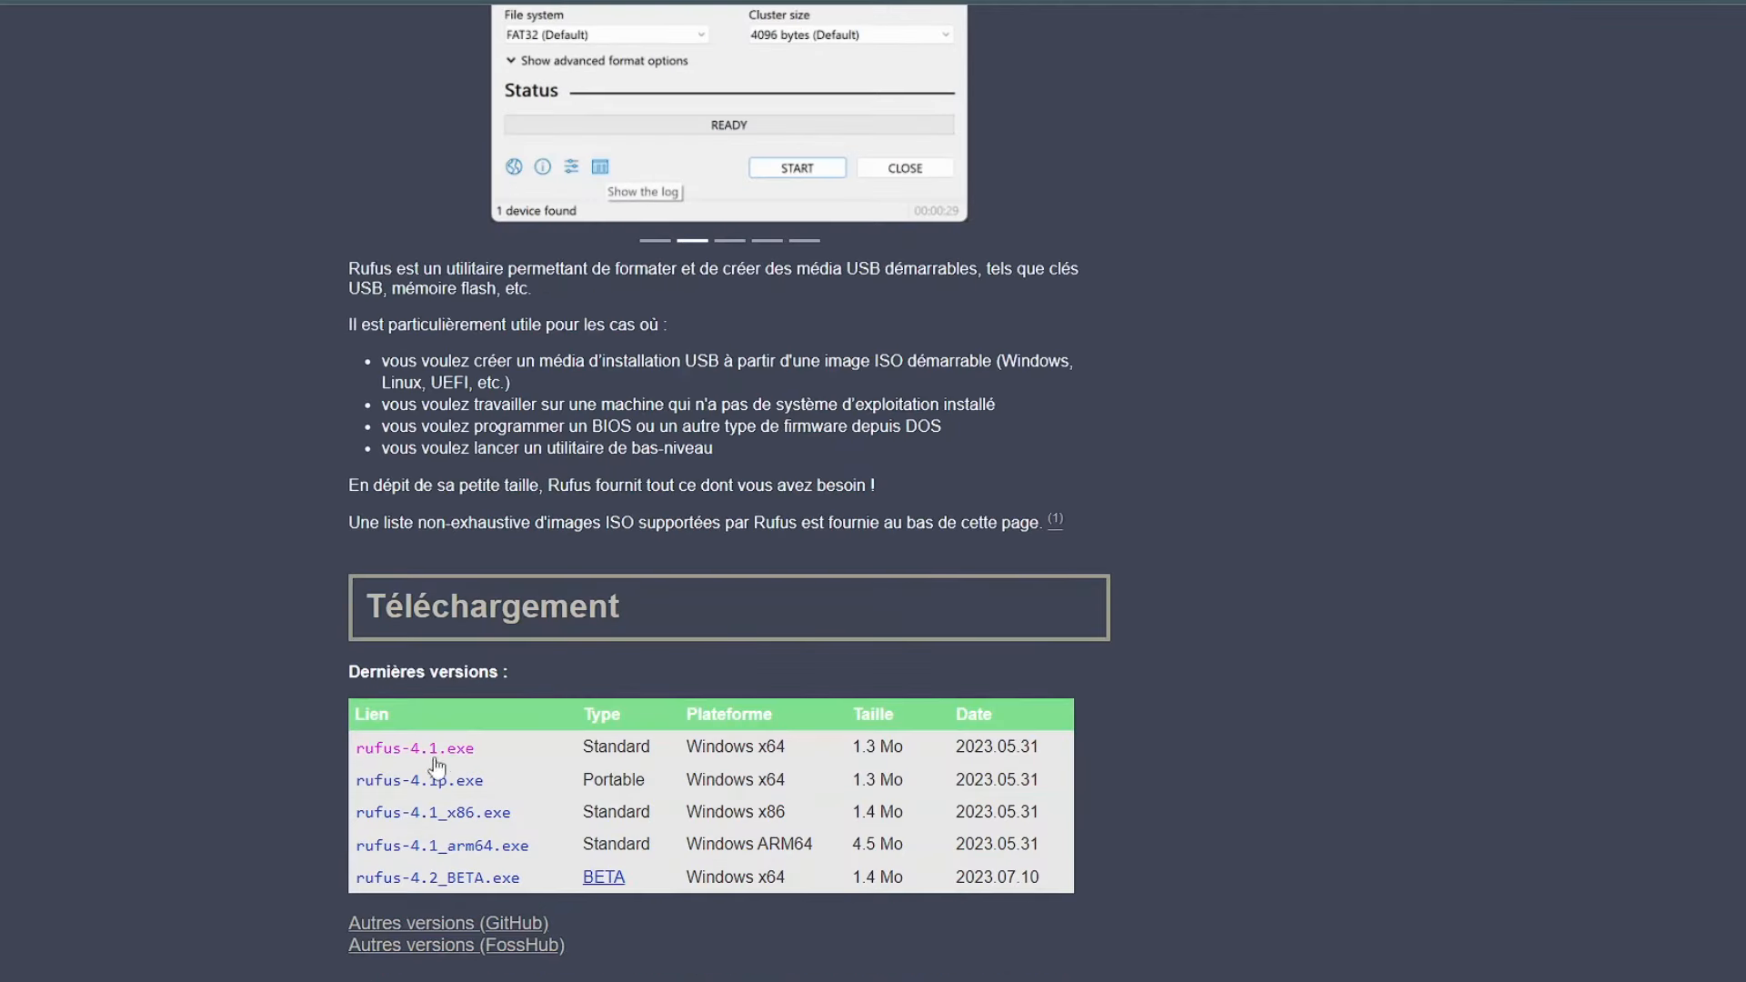